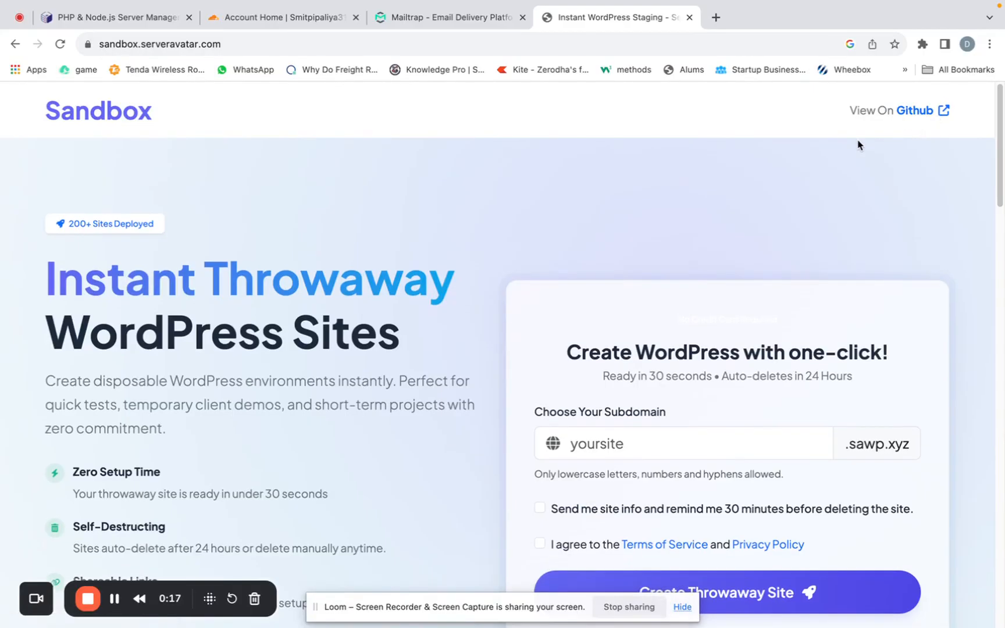
- Enter temporary as the subdomain for the new WordPress site and agree to the Terms of Service and Privacy Policy
scroll(857, 145, "down", 5)
scroll(857, 146, "up", 5)
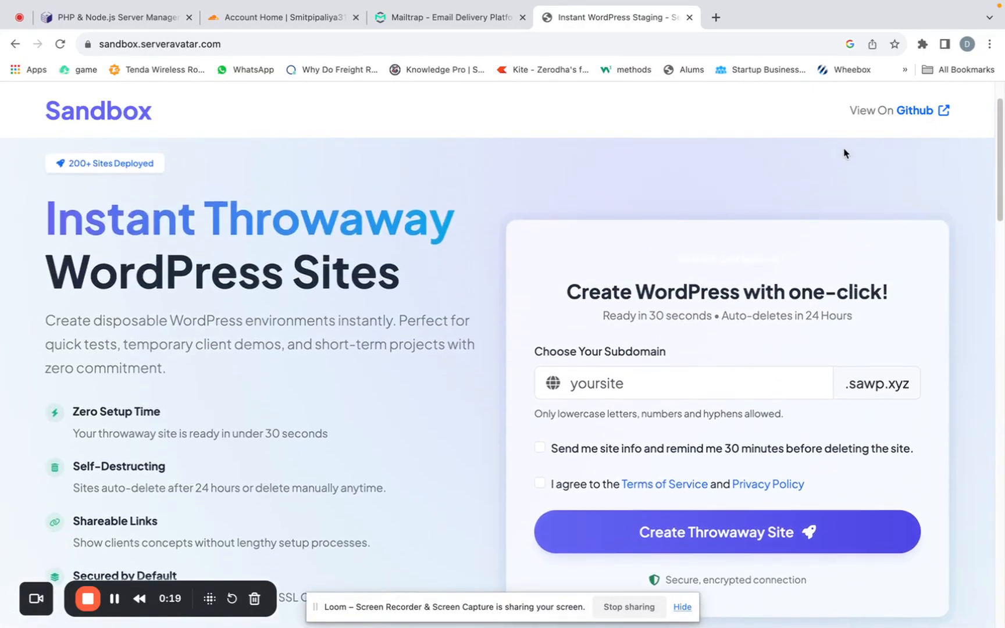
scroll(793, 245, "down", 2)
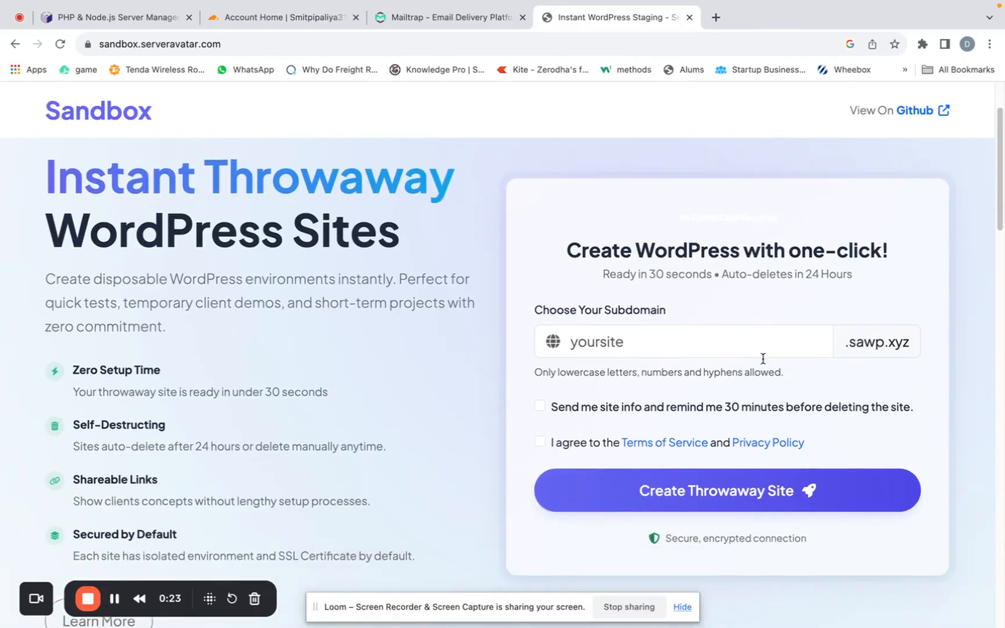
left_click(749, 342)
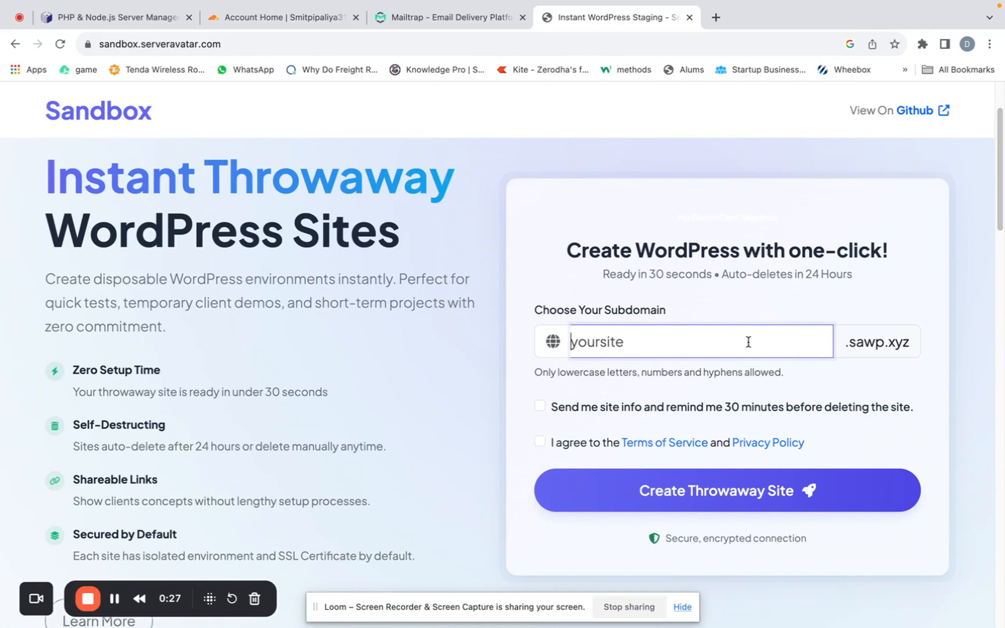
type("temporary")
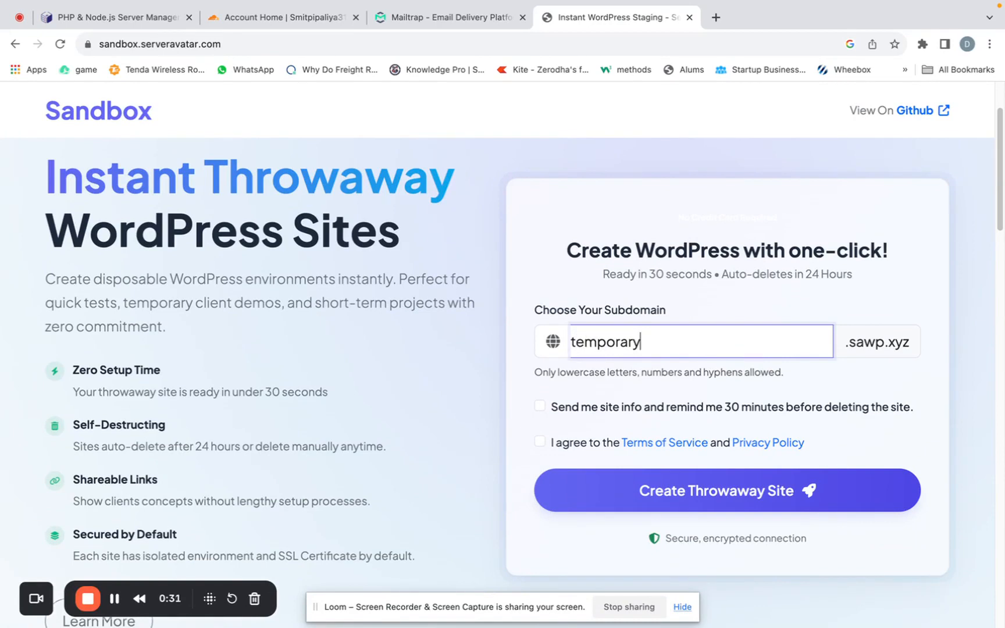
scroll(740, 365, "down", 2)
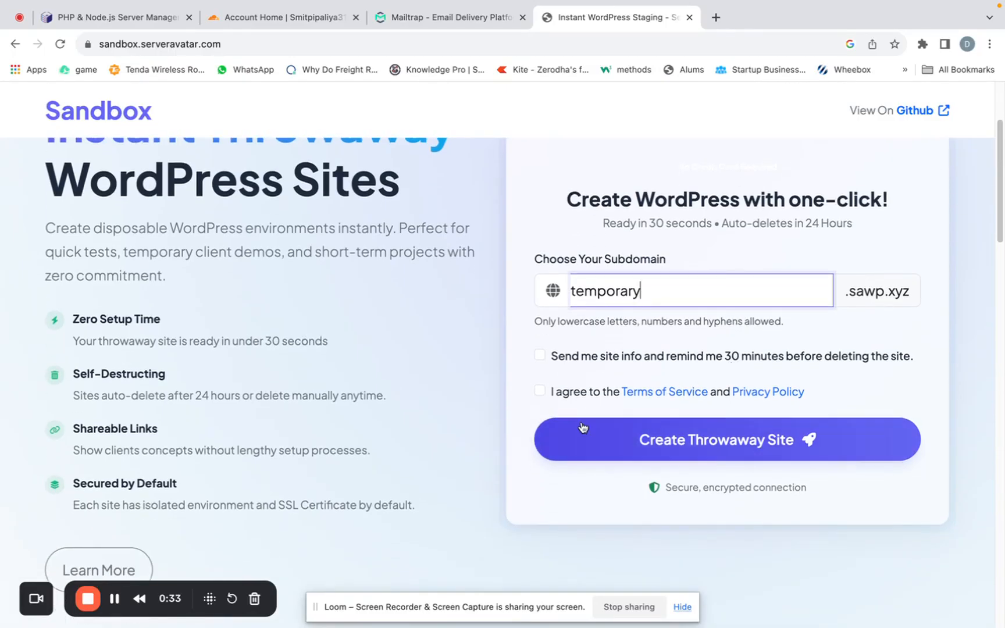
left_click(540, 392)
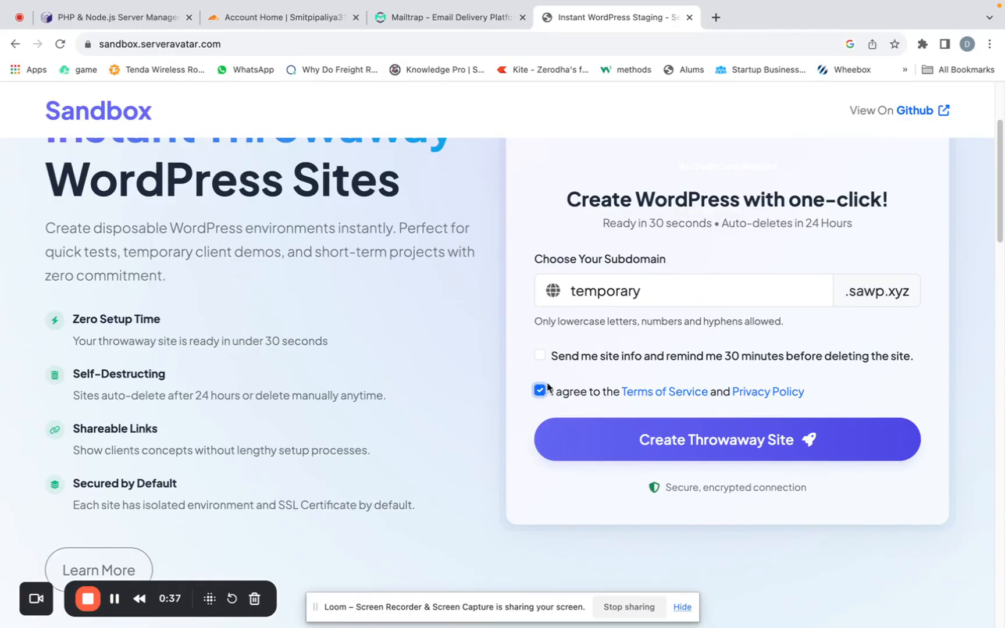
left_click(542, 357)
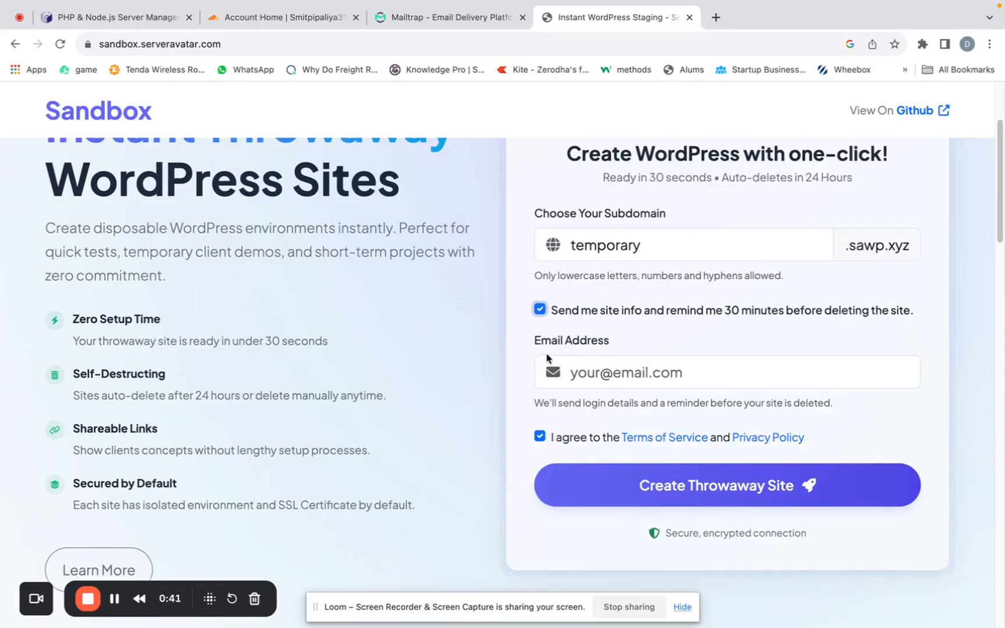
left_click(586, 372)
left_click(540, 310)
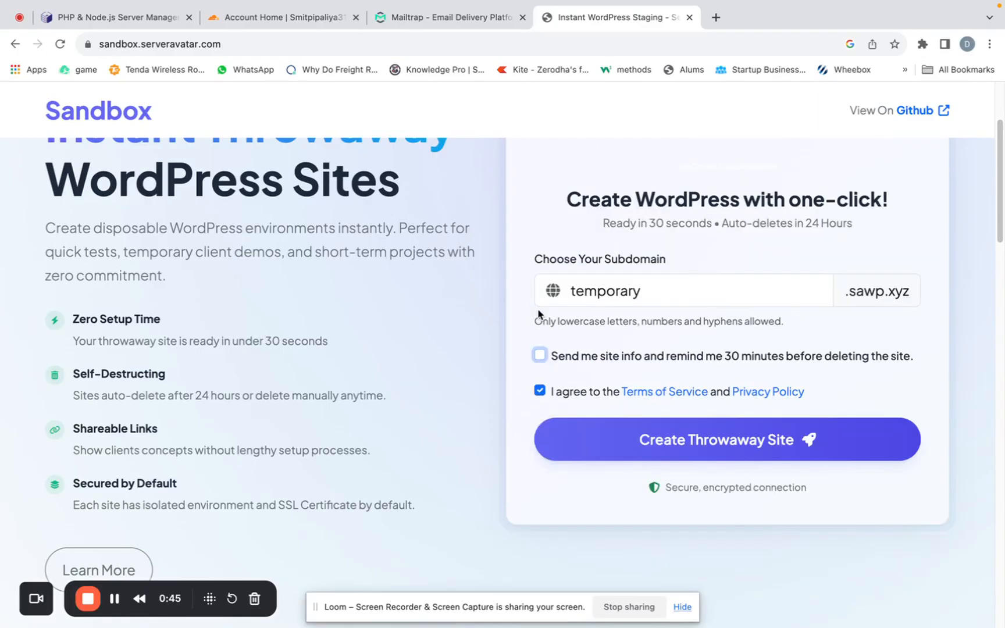
- Create the throwaway site and open its domain, temporary.sawp.xyz, from the site information
left_click(694, 452)
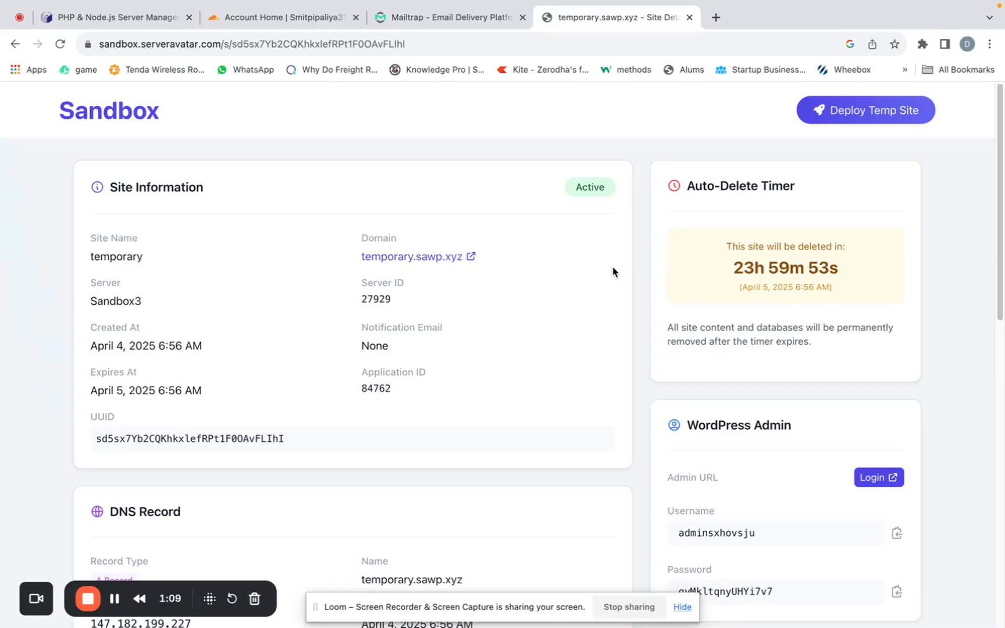
left_click(475, 257)
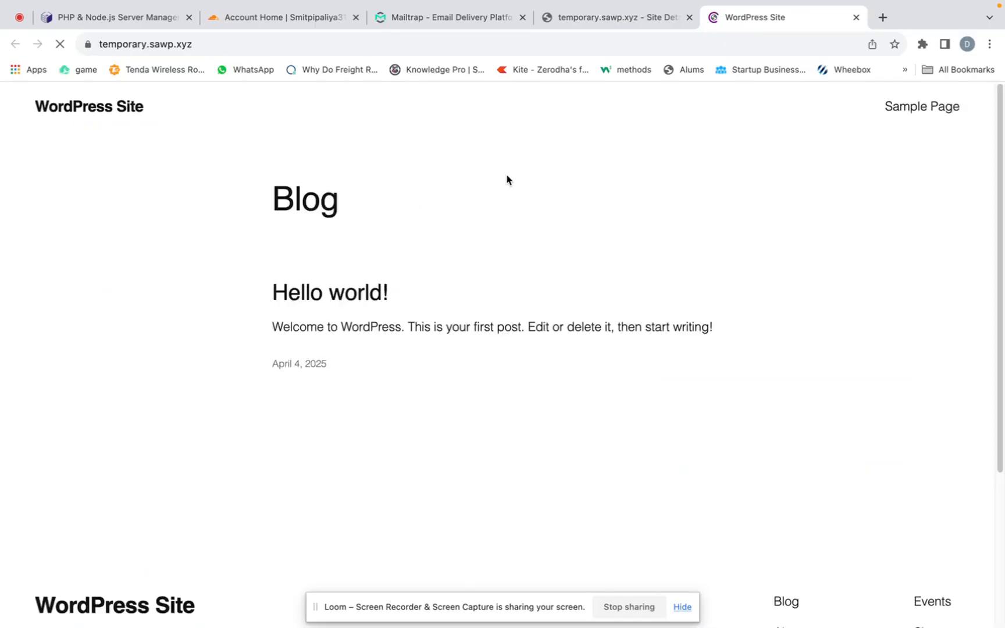
- Return to the site details and review the DNS record, WordPress admin, database and PHP settings
left_click(638, 16)
scroll(504, 279, "down", 5)
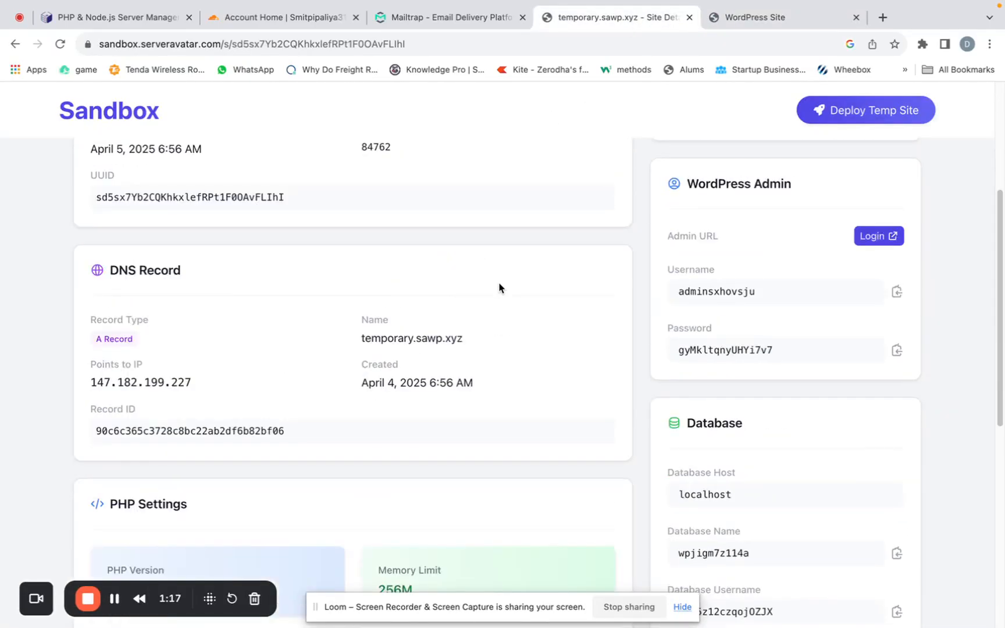
scroll(488, 296, "down", 6)
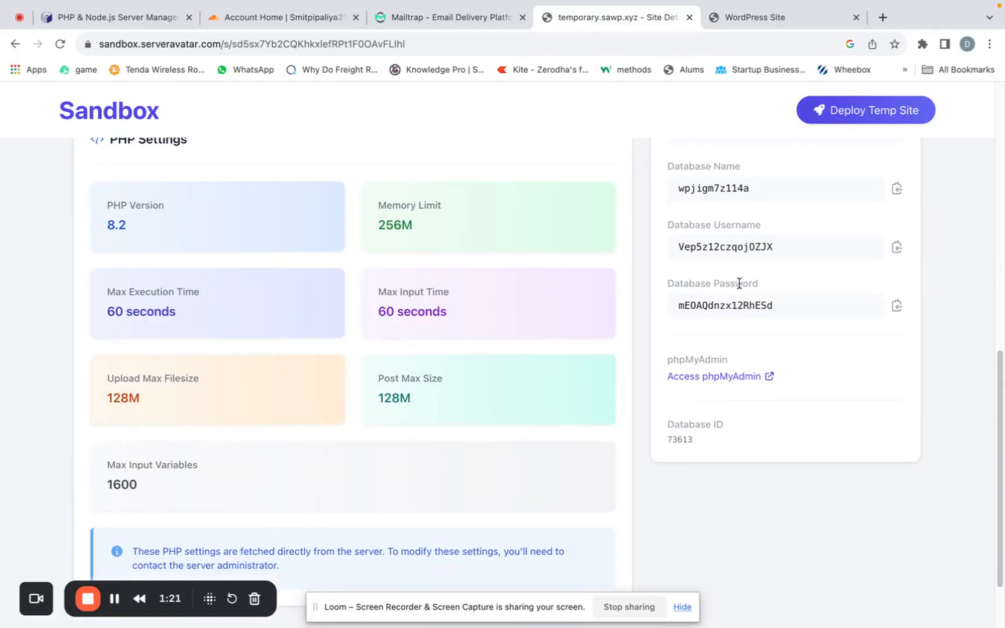
scroll(741, 287, "up", 6)
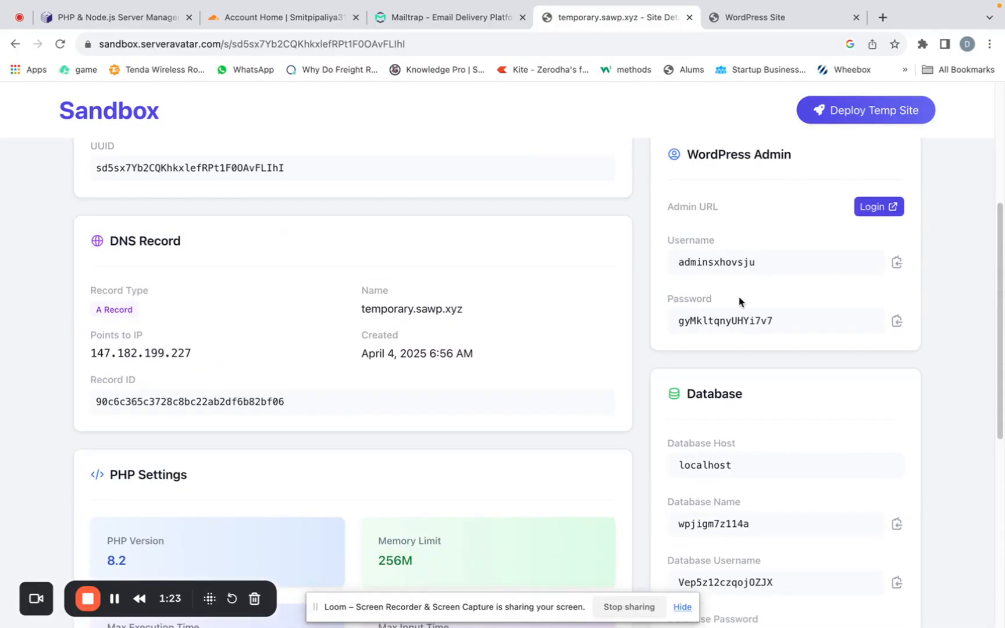
scroll(740, 297, "down", 2)
scroll(741, 301, "down", 2)
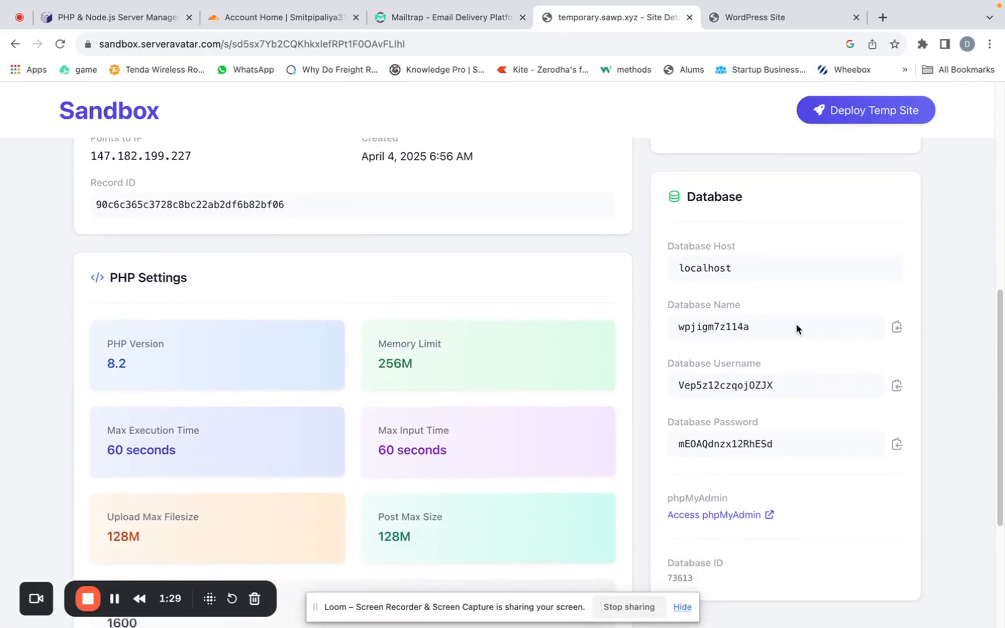
scroll(794, 329, "down", 2)
scroll(576, 386, "down", 2)
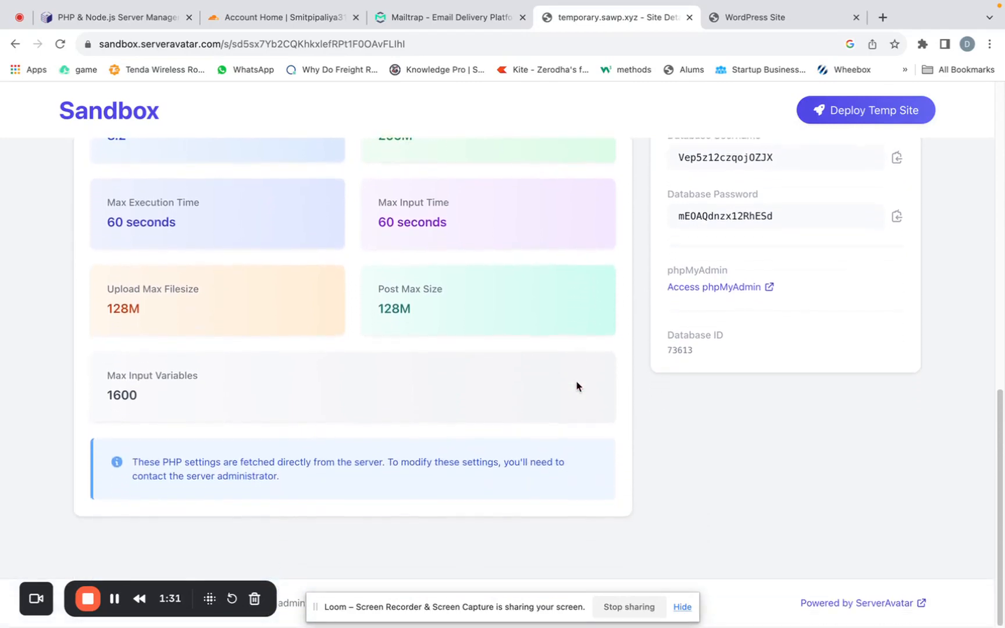
scroll(576, 386, "up", 8)
scroll(576, 386, "up", 3)
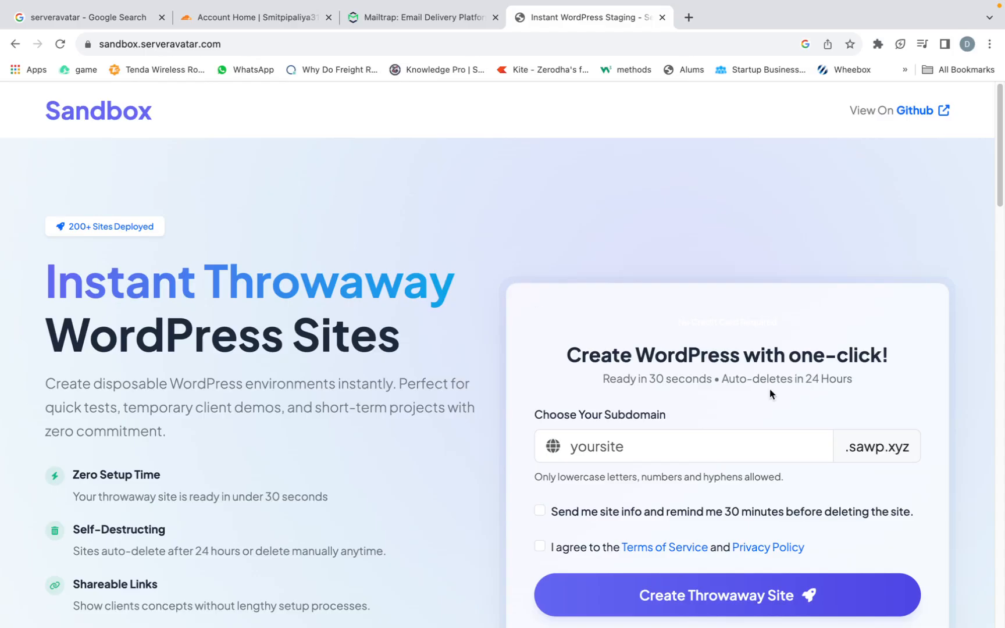
- Open the Sandbox repository on GitHub and examine the README's installation, ServerAvatar API and Cloudflare instructions
left_click(915, 112)
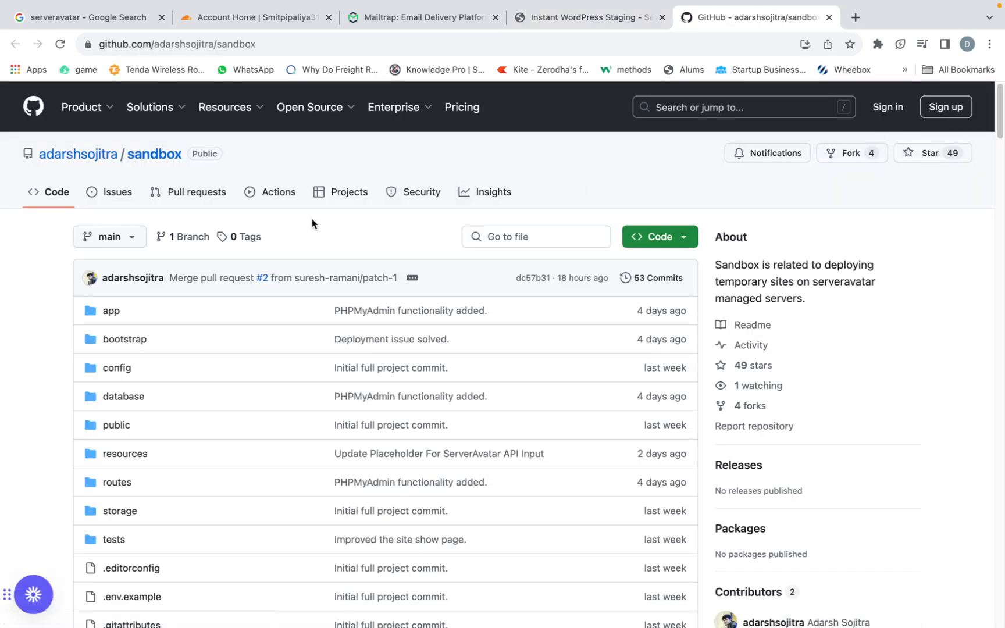
scroll(300, 266, "down", 6)
scroll(300, 266, "down", 12)
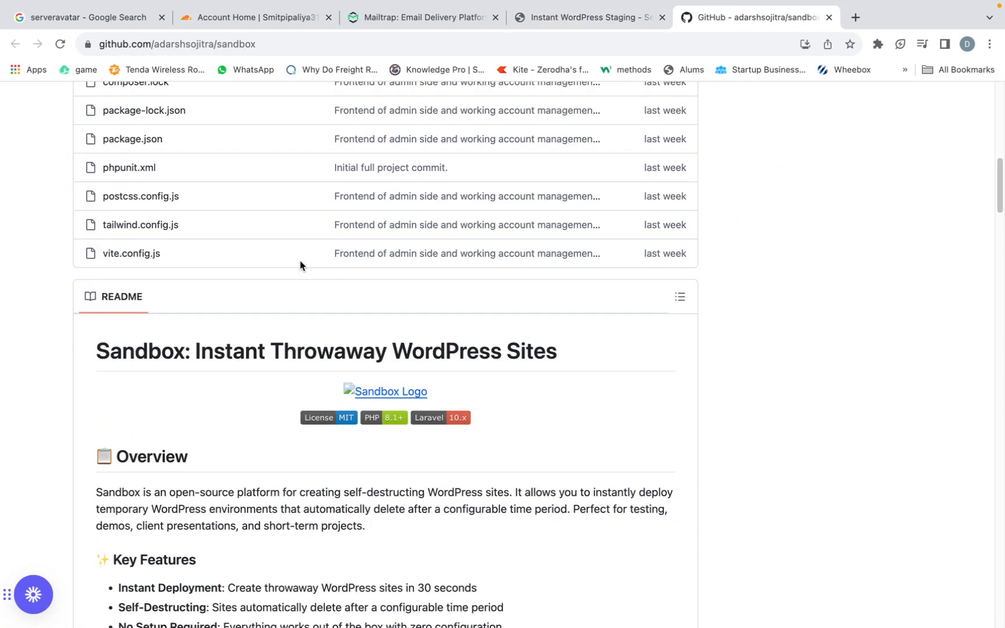
scroll(300, 265, "up", 4)
scroll(301, 263, "down", 5)
scroll(301, 263, "down", 20)
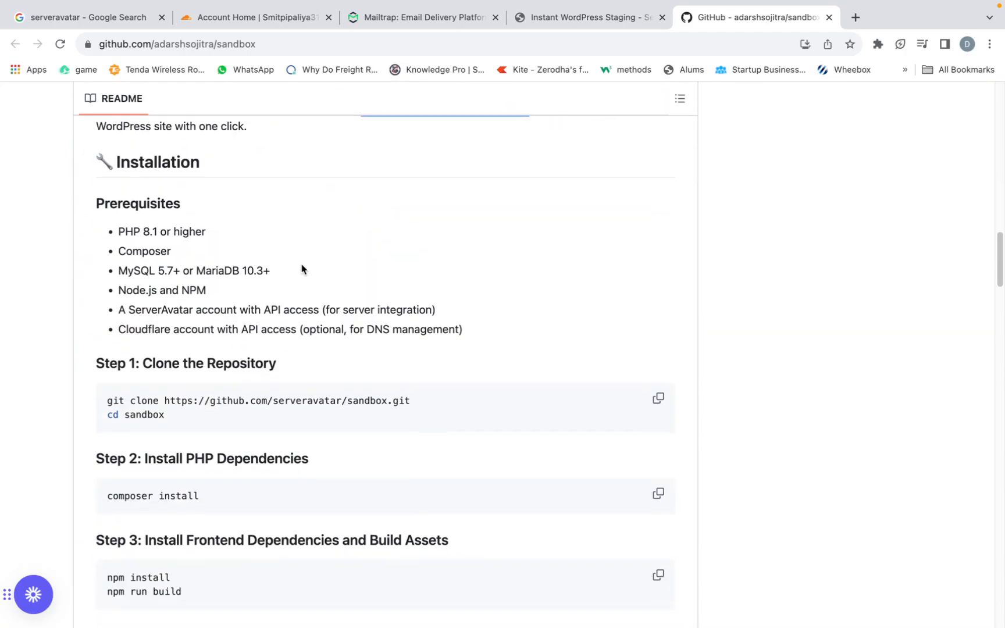
scroll(302, 268, "down", 4)
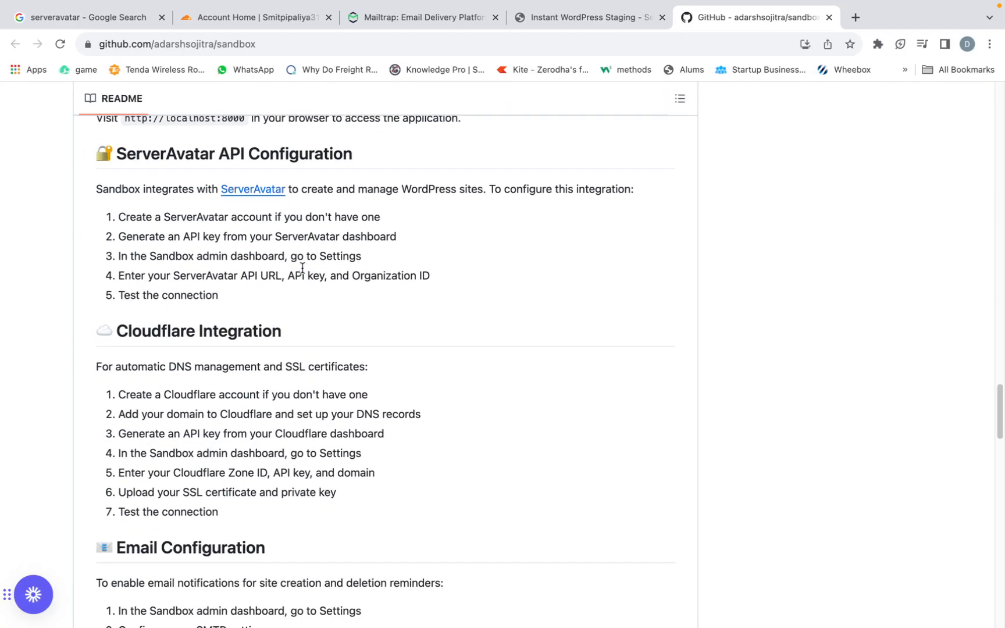
scroll(304, 269, "up", 6)
scroll(303, 270, "up", 7)
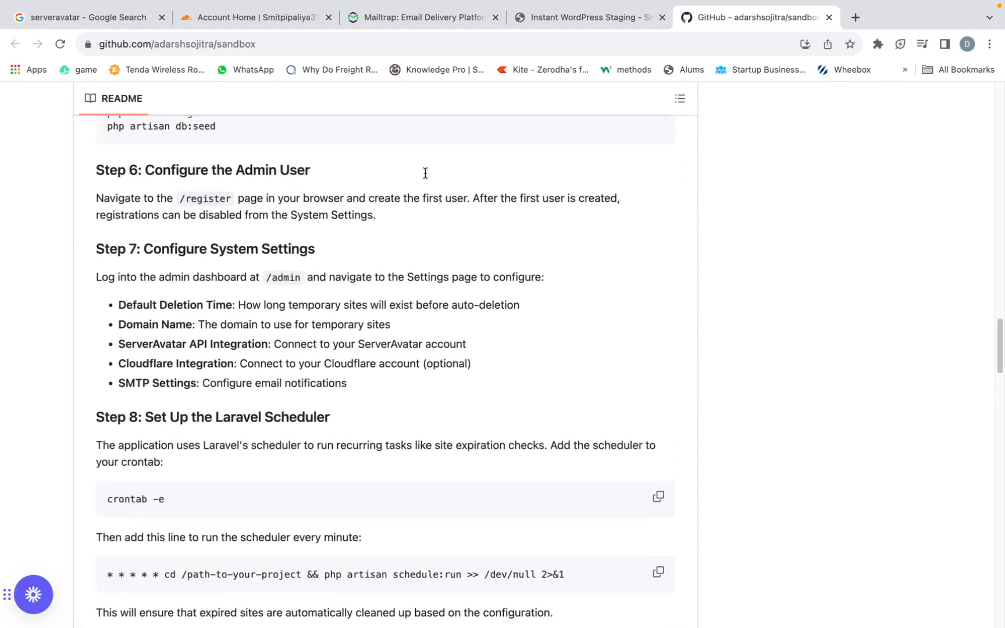
- Open the ServerAvatar website from the Google search results and log in to its dashboard
left_click(562, 16)
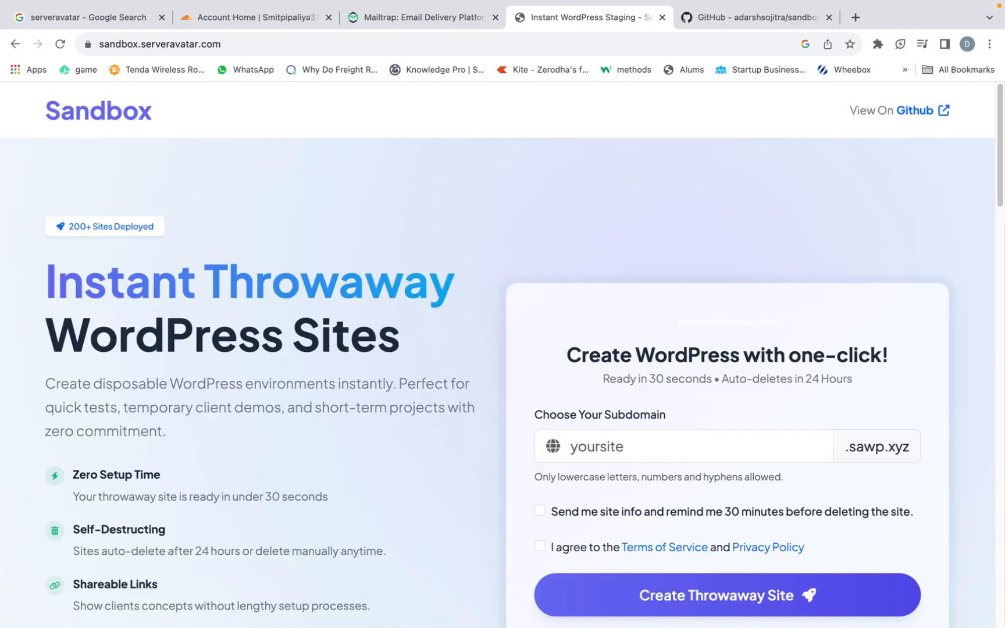
left_click(53, 18)
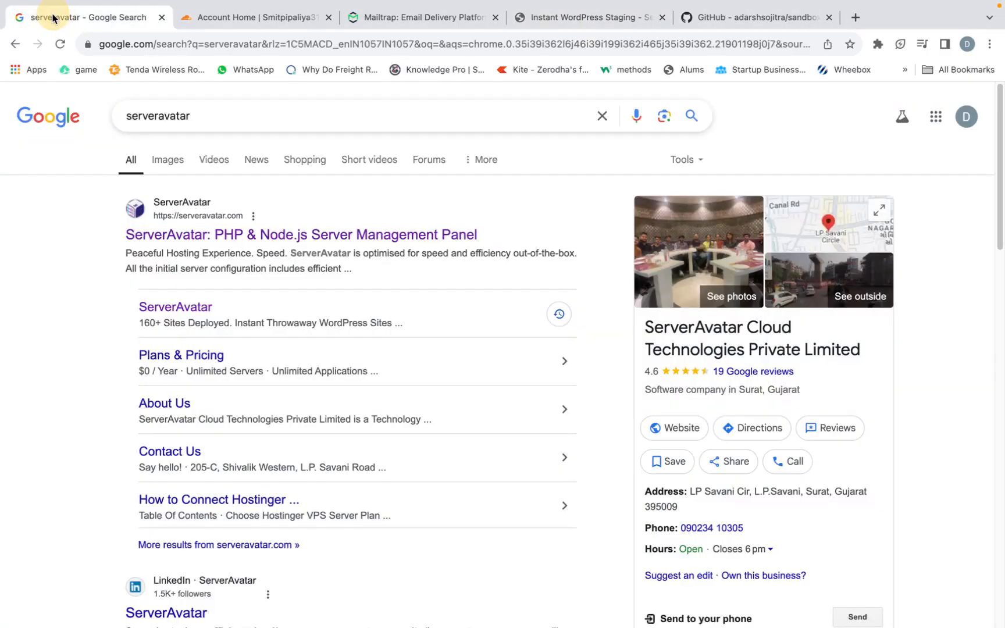
left_click(246, 237)
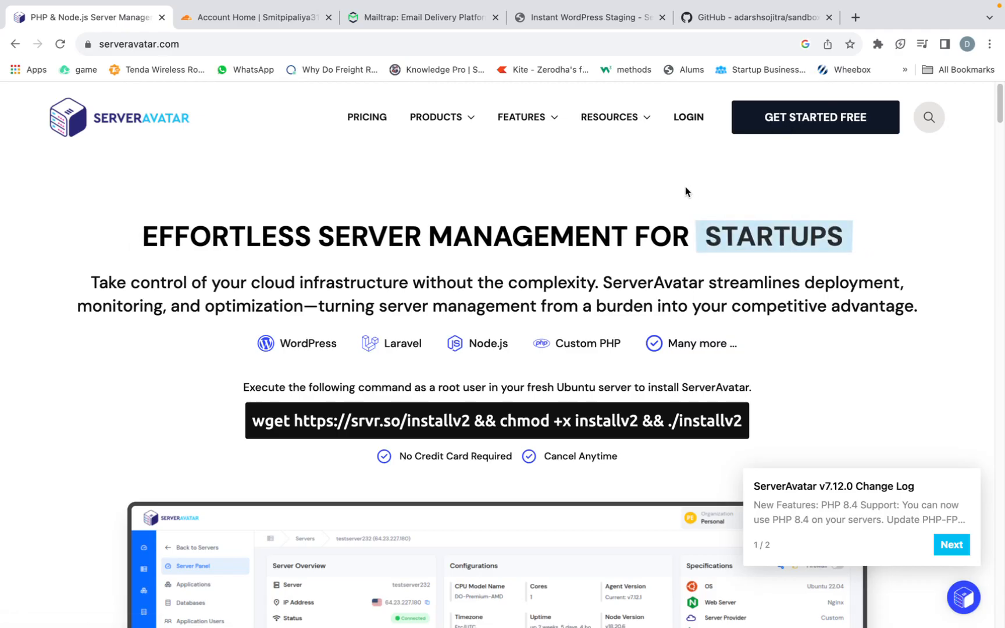
left_click(679, 120)
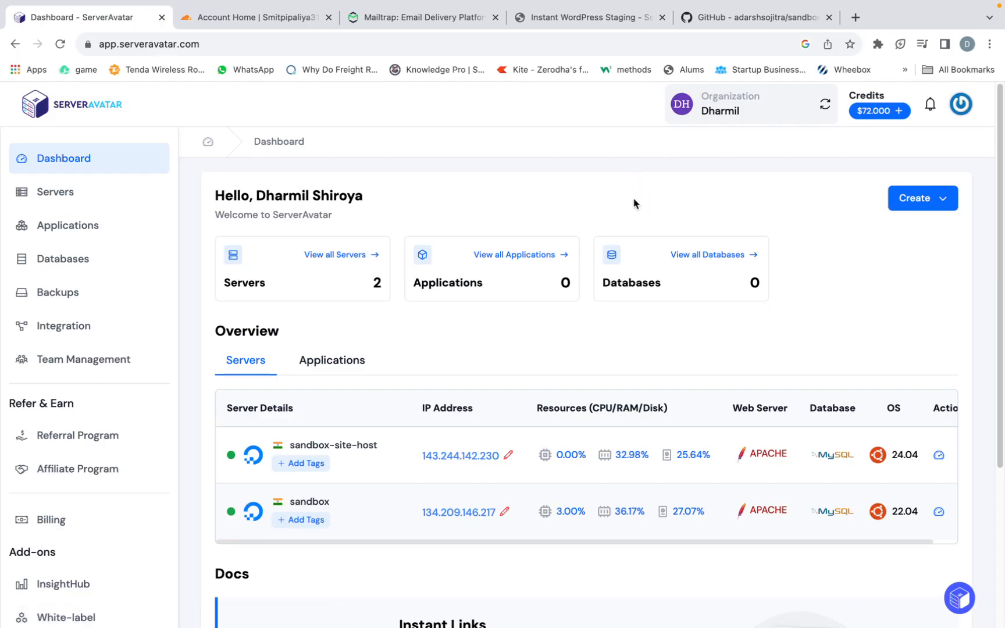
- Open the sandbox server from the servers list and show its applications
left_click(226, 252)
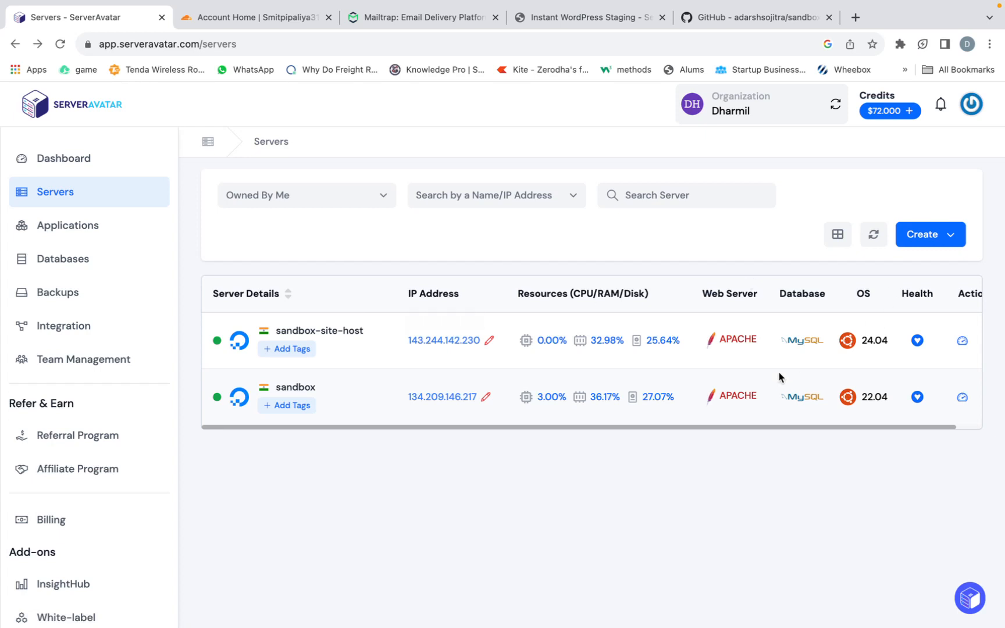
scroll(427, 374, "right", 2)
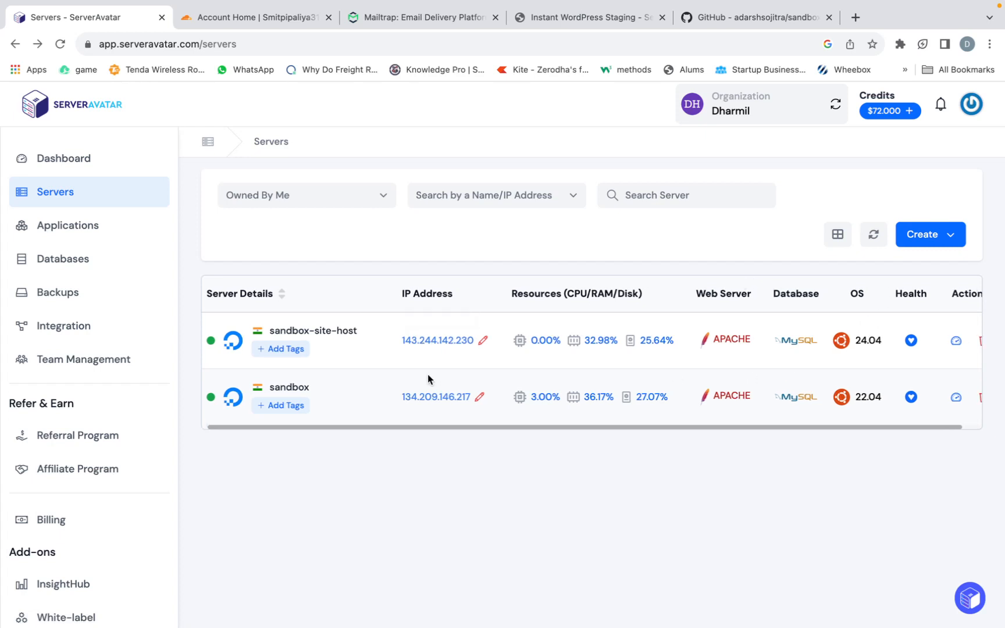
left_click(282, 392)
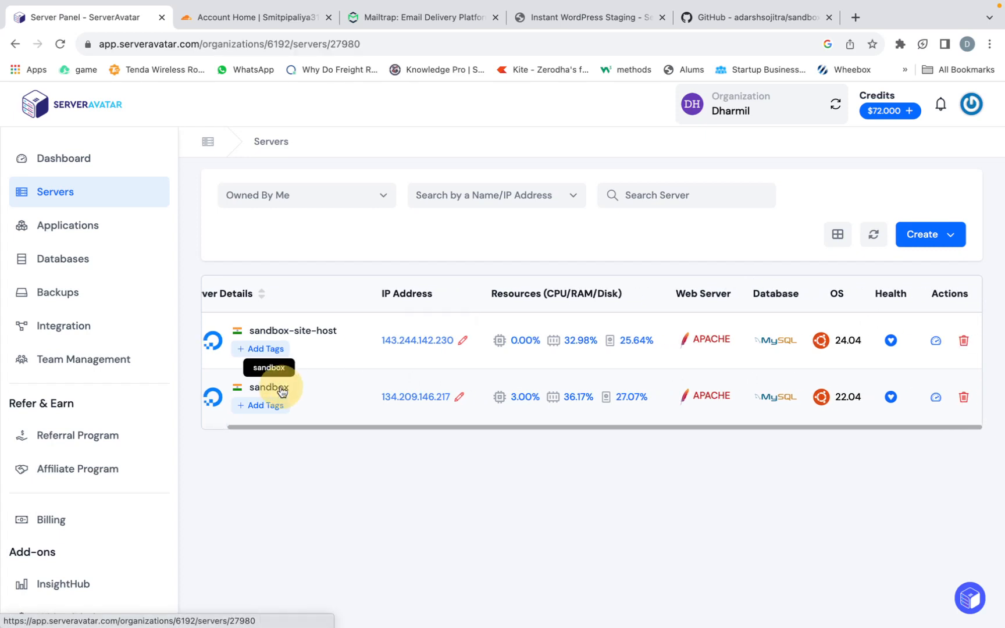
scroll(140, 265, "down", 2)
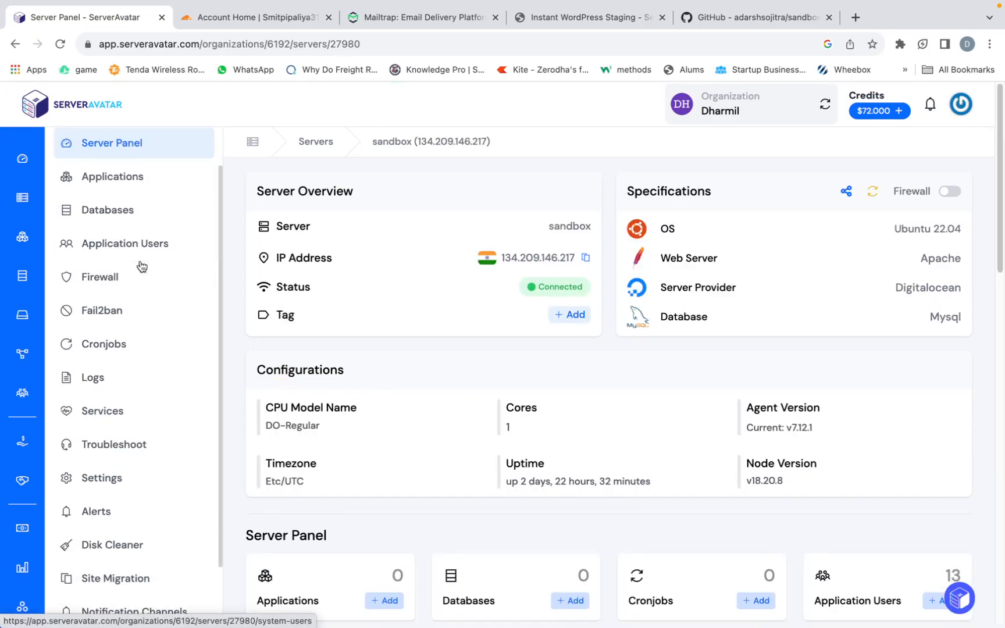
left_click(120, 183)
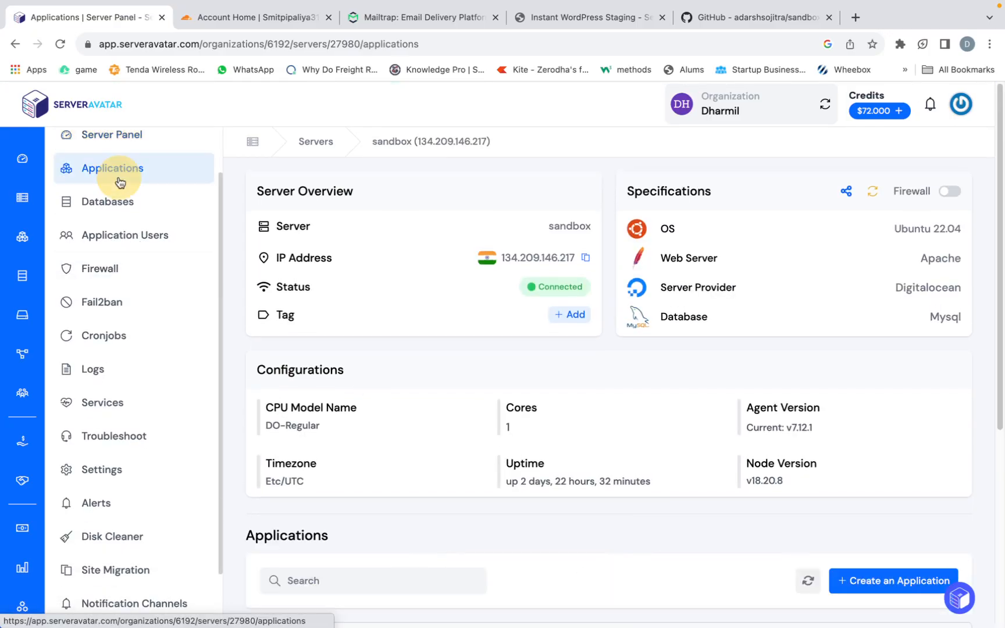
scroll(463, 355, "down", 3)
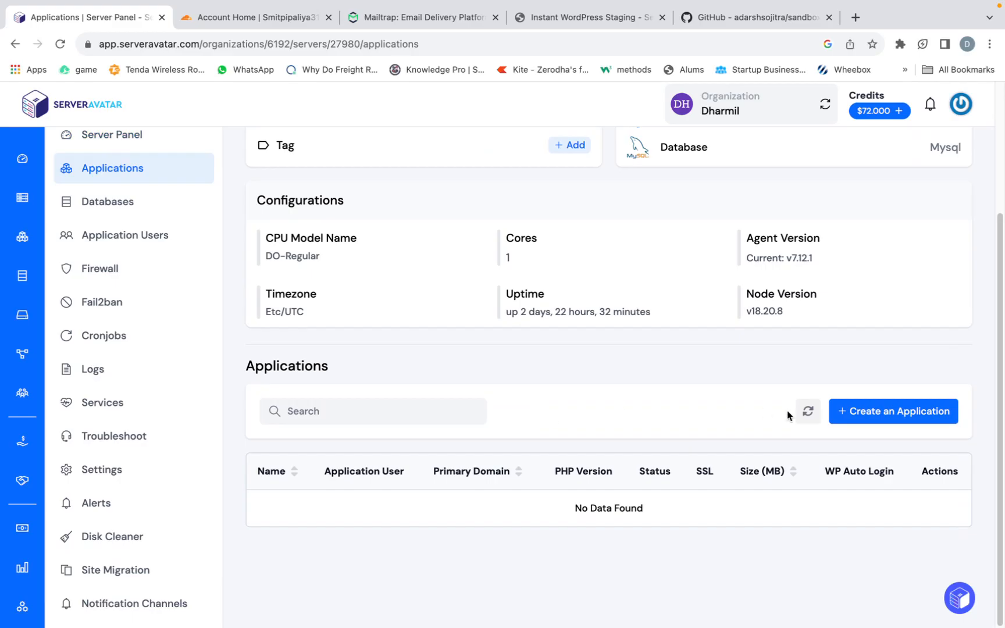
- Start creating a new application on the sandbox server and name it sandbox
left_click(845, 419)
left_click(640, 207)
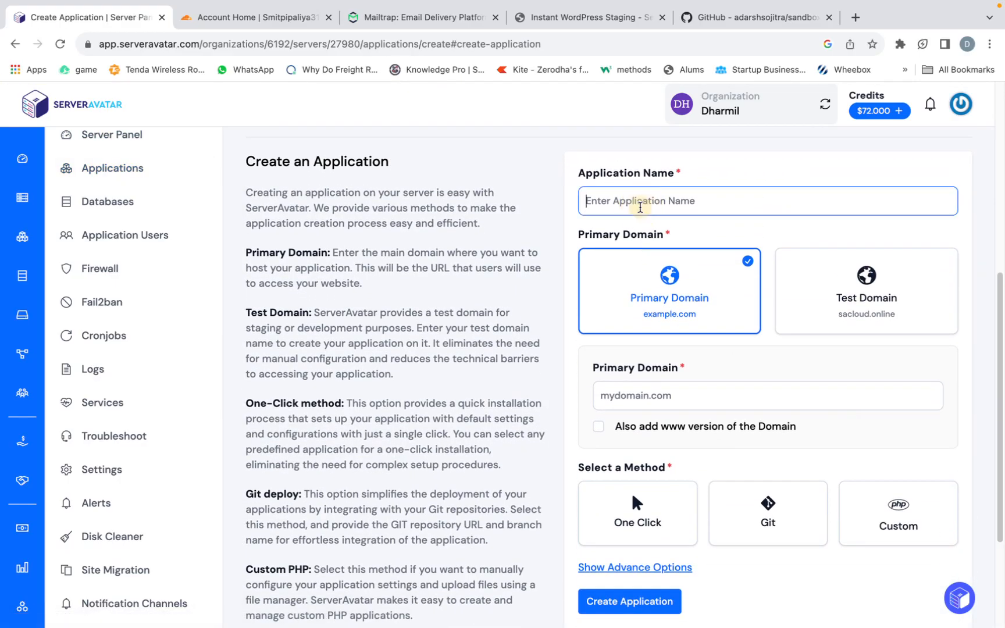
type("sandbox")
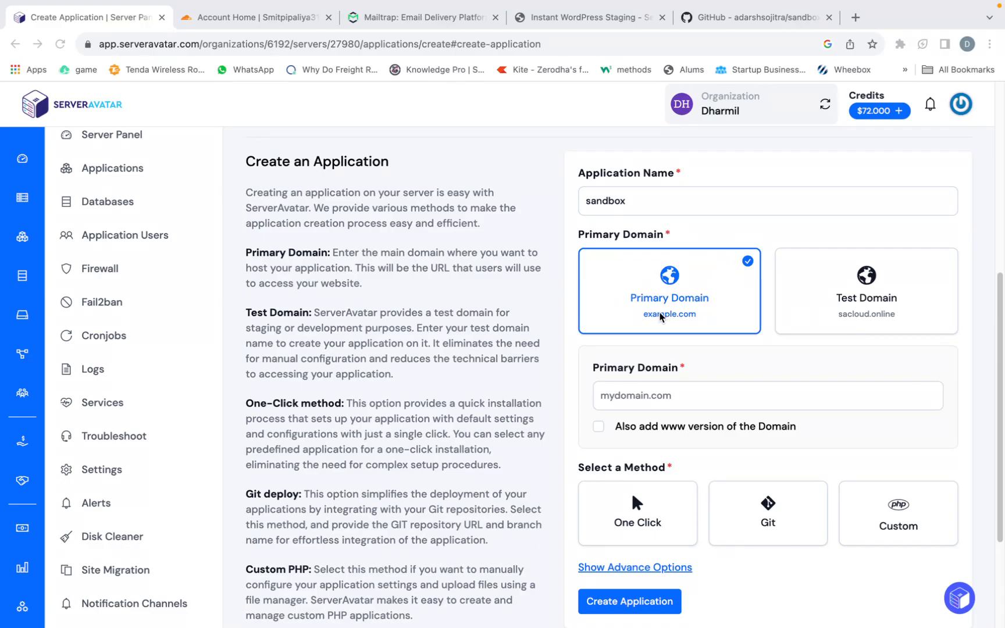
- Choose a test domain for the application and set it to sandbox-by-sa under .sacloud.online
scroll(657, 317, "down", 1)
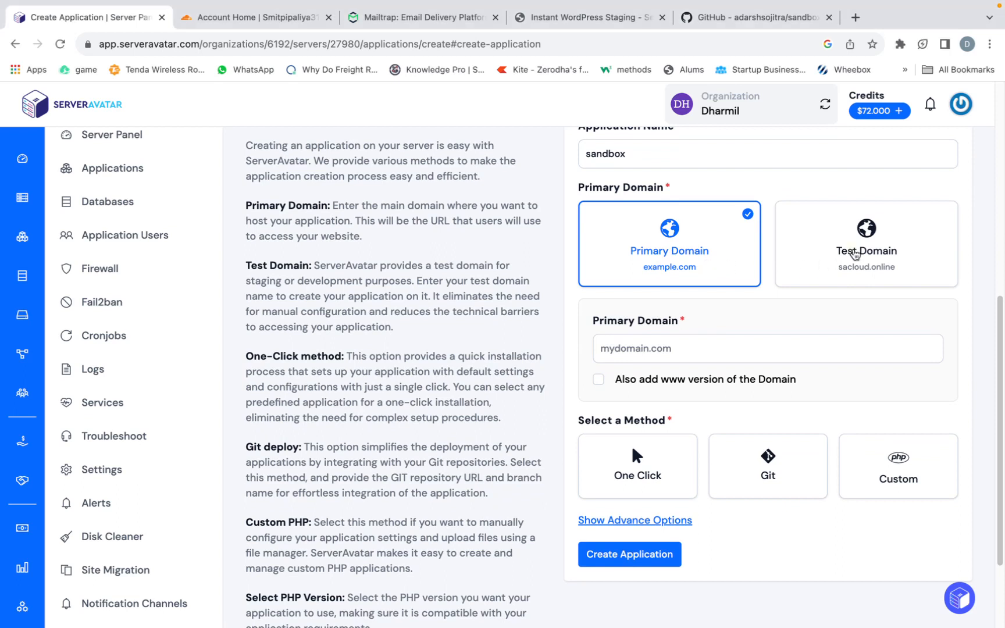
left_click(855, 253)
left_click(659, 415)
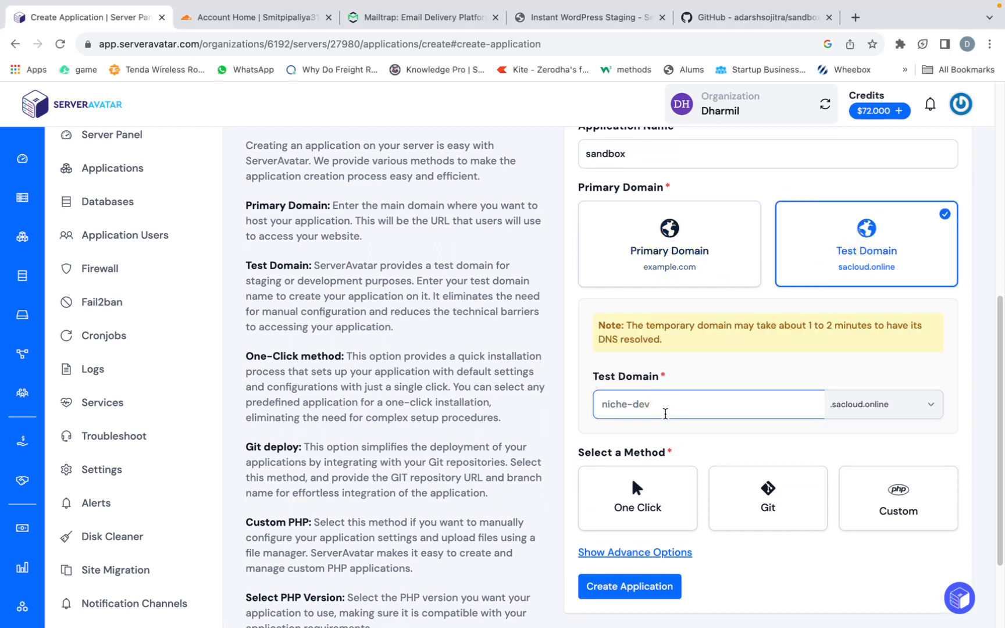
type("sandbox-by-sa")
scroll(629, 402, "down", 2)
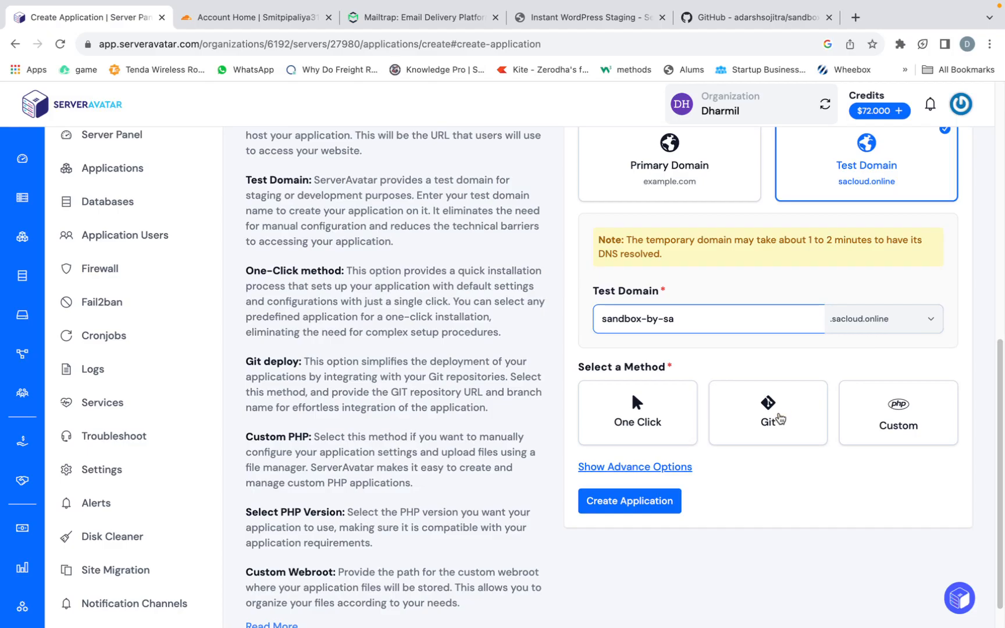
- Choose Git as the deployment method with Github as the service provider and a public repository type
left_click(780, 420)
scroll(778, 420, "down", 1)
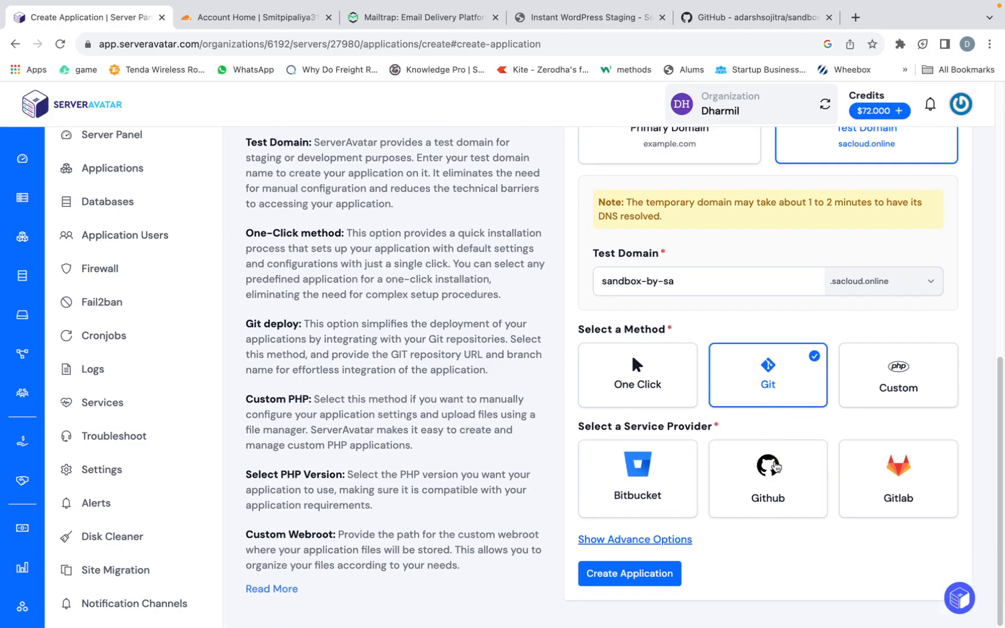
left_click(778, 456)
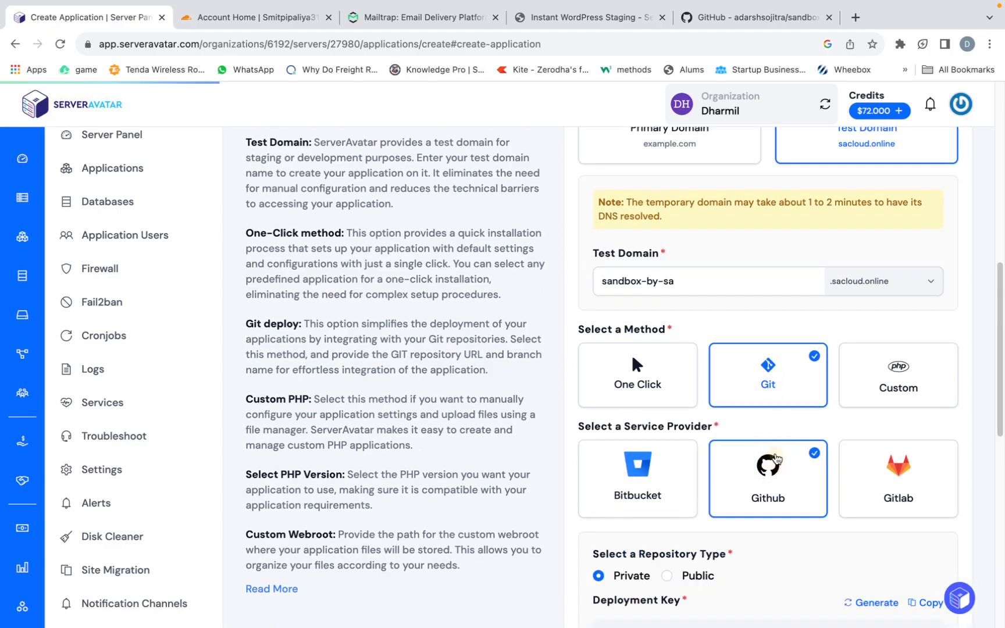
scroll(778, 454, "down", 2)
scroll(778, 454, "down", 1)
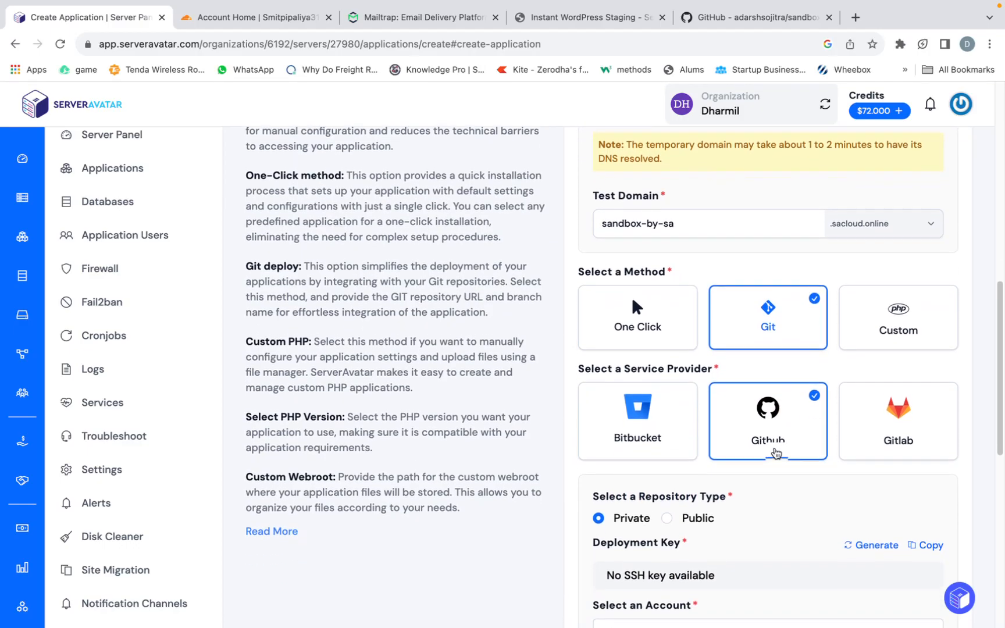
left_click(669, 516)
scroll(683, 500, "down", 1)
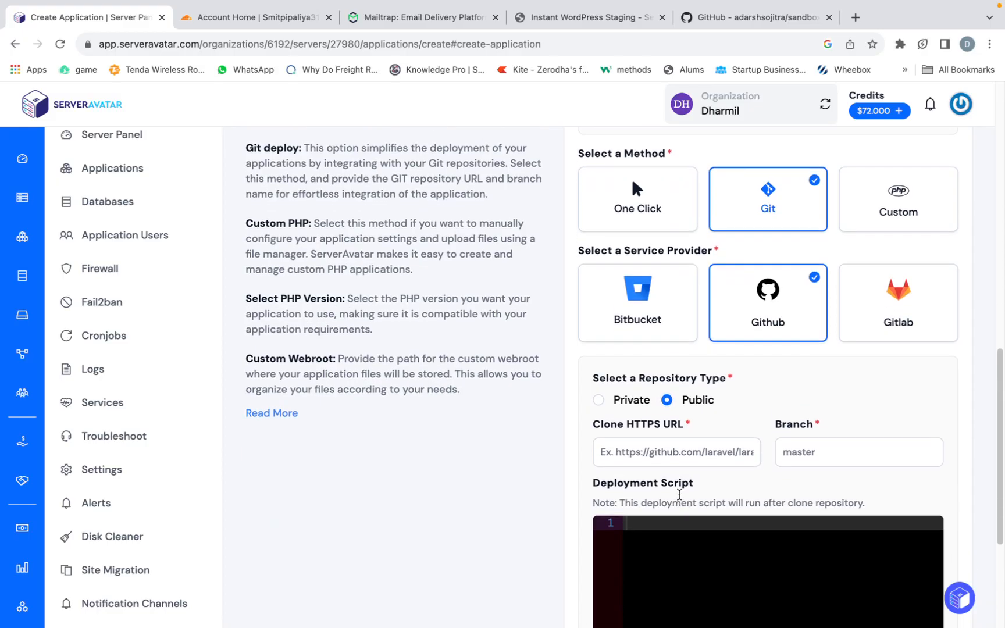
- Copy the Sandbox repository's HTTPS clone URL from GitHub and enter it as the application's clone URL in ServerAvatar
left_click(771, 21)
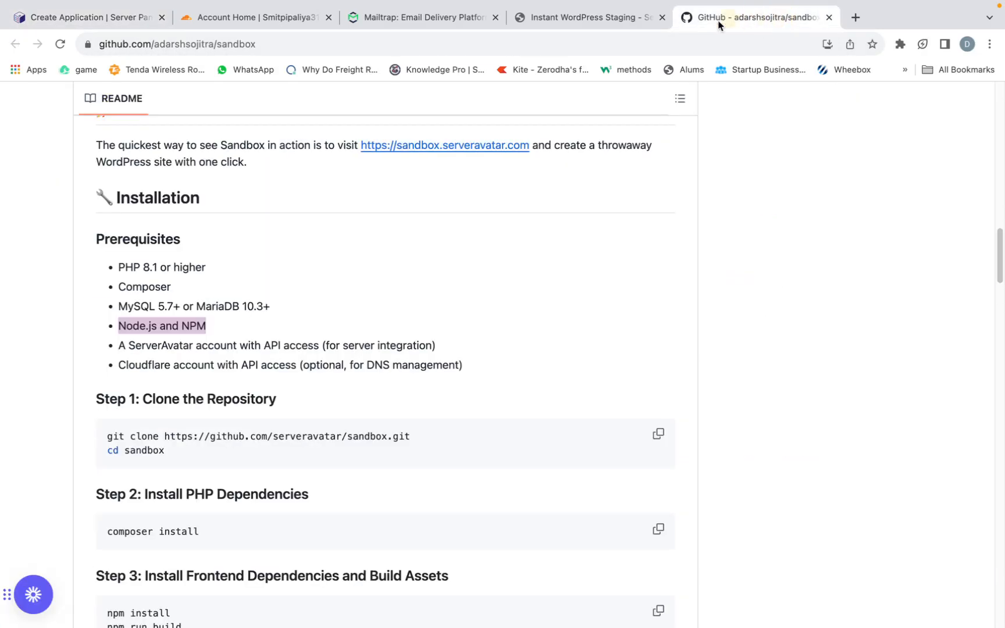
scroll(506, 241, "up", 10)
left_click(659, 243)
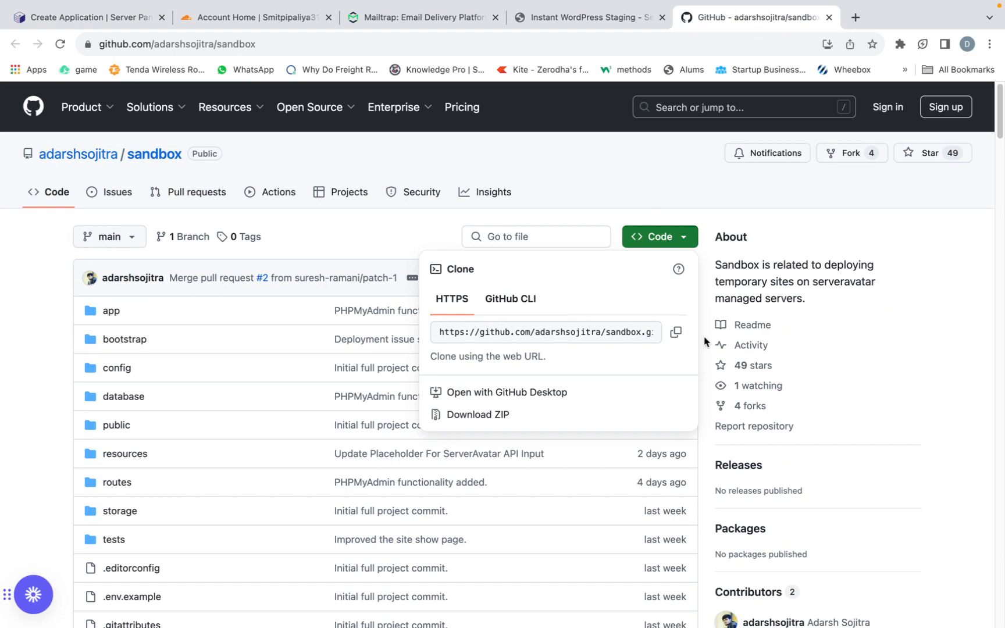
left_click(676, 332)
left_click(553, 22)
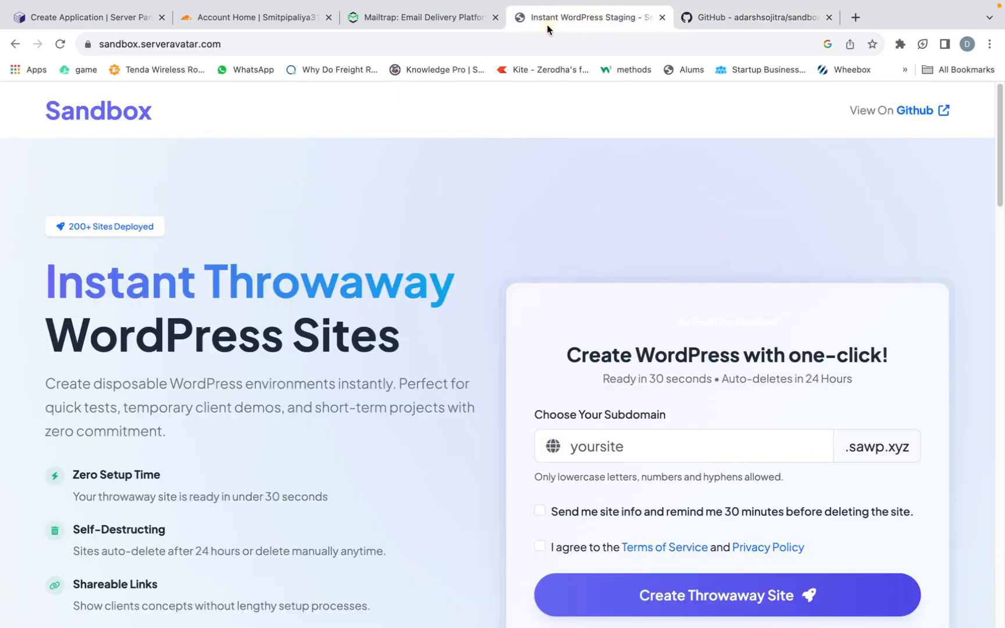
left_click(118, 10)
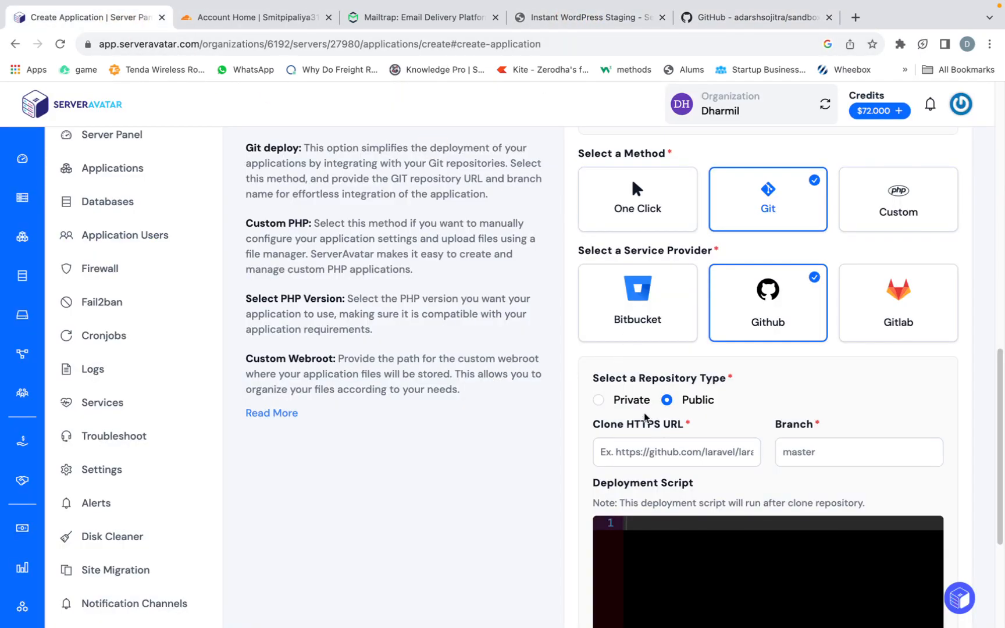
left_click(656, 458)
key("super+v")
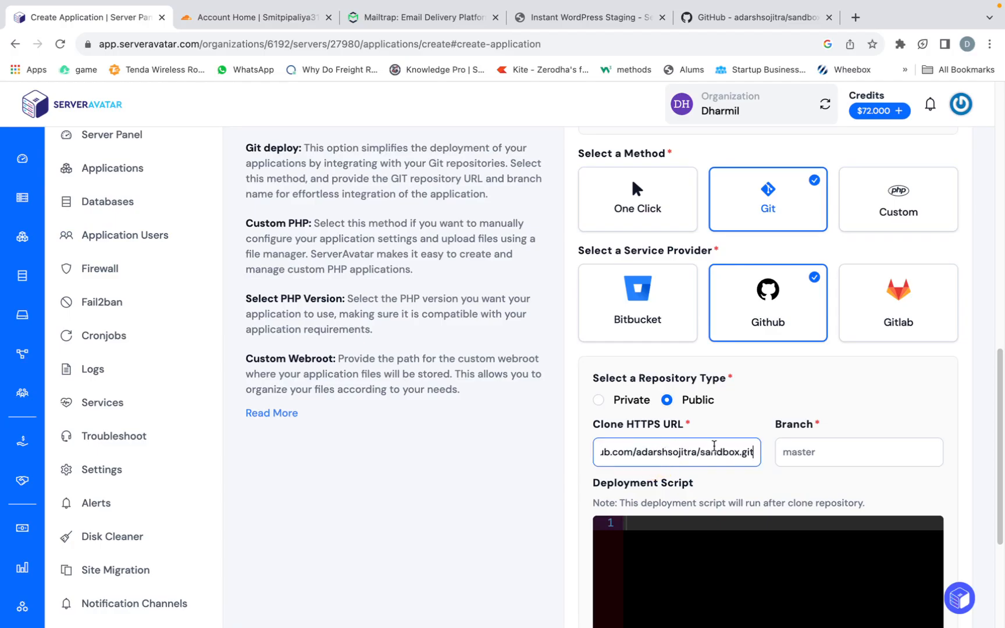
- Check the default branch on the GitHub repository page and set the application's branch to main
left_click(832, 456)
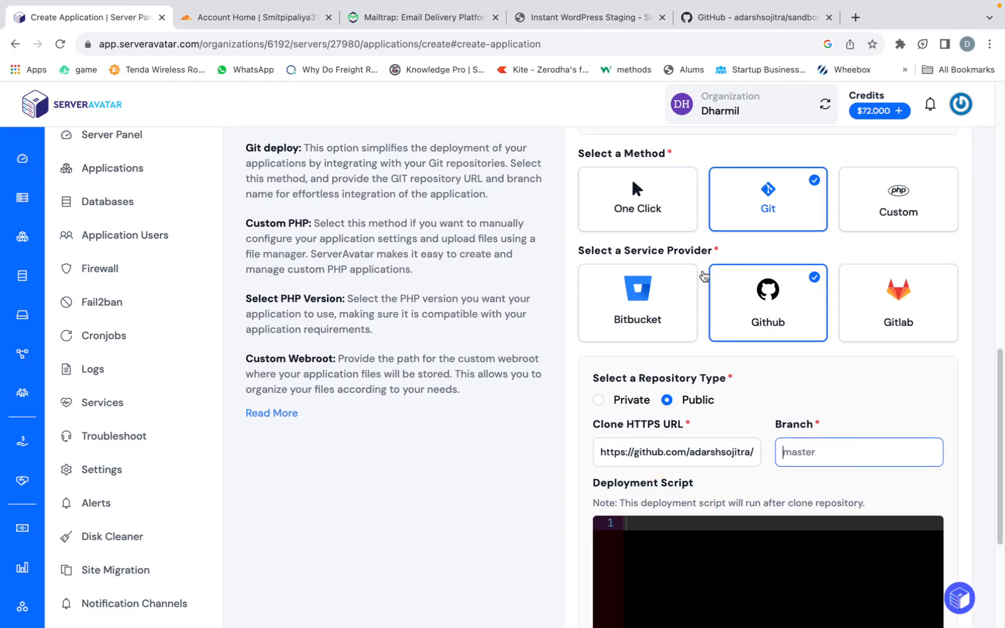
left_click(728, 52)
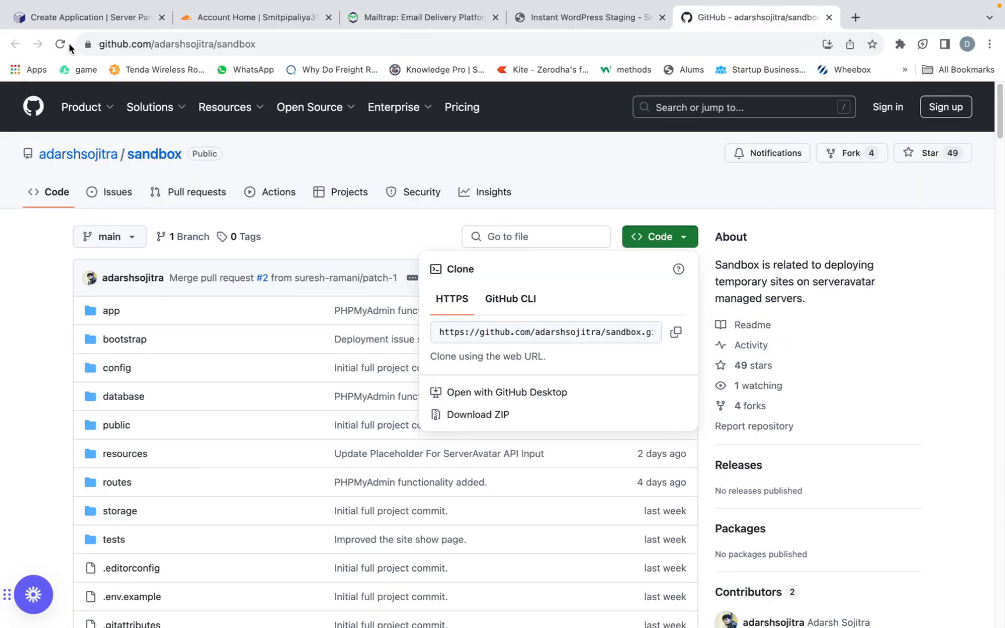
left_click(87, 17)
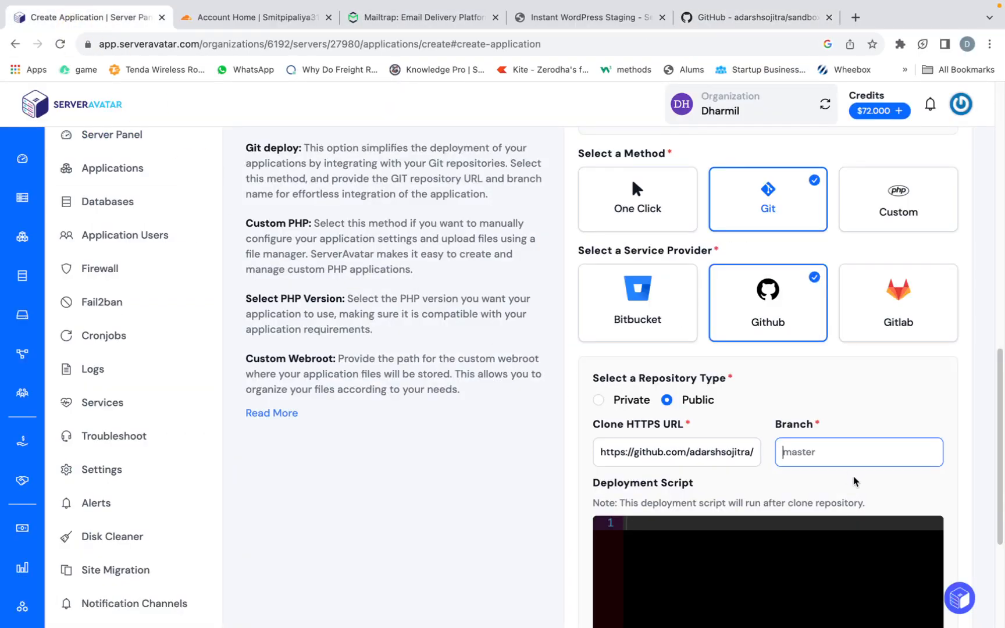
type("main")
scroll(763, 521, "down", 3)
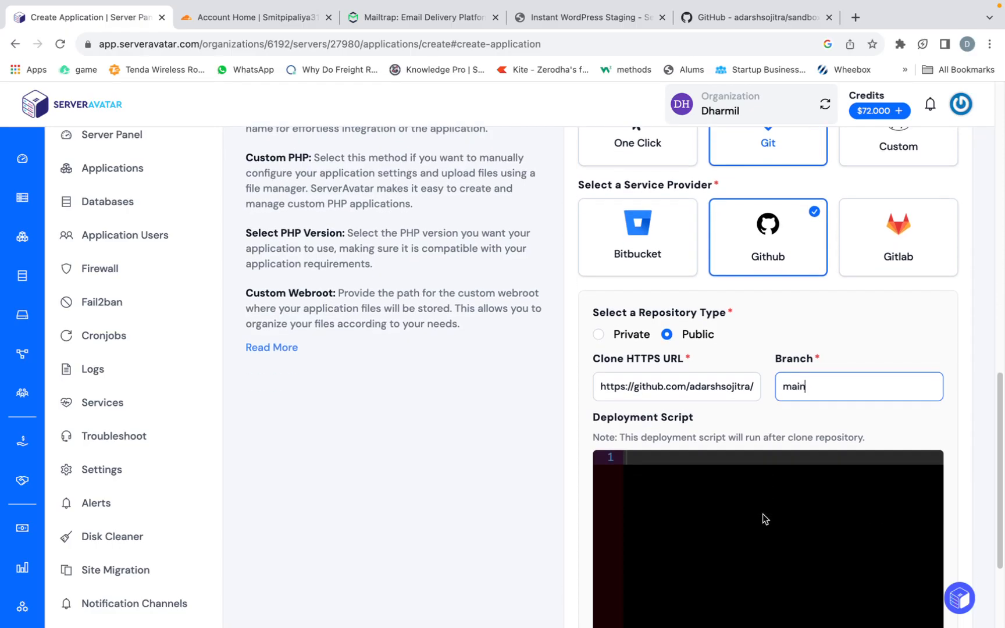
scroll(636, 319, "down", 1)
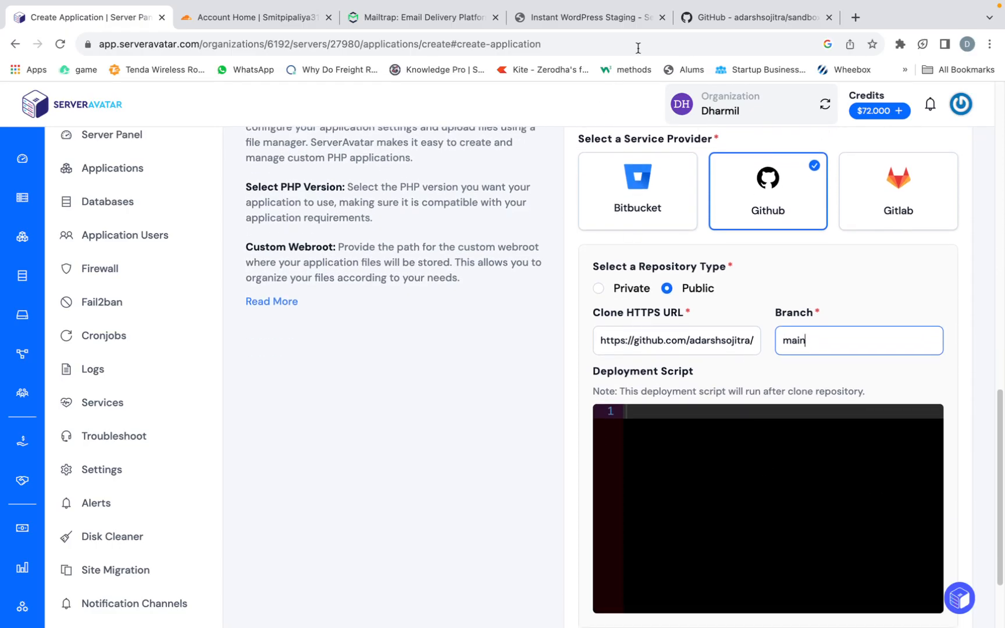
- Find the PHP dependency installation step in the GitHub README and copy its composer install command
left_click(711, 21)
scroll(281, 298, "down", 20)
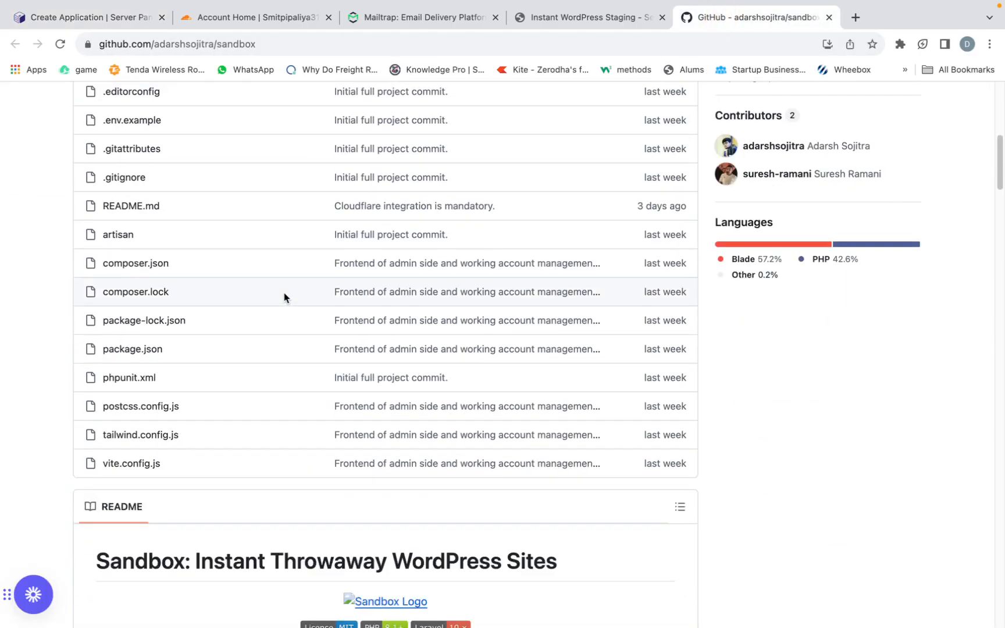
scroll(288, 295, "down", 5)
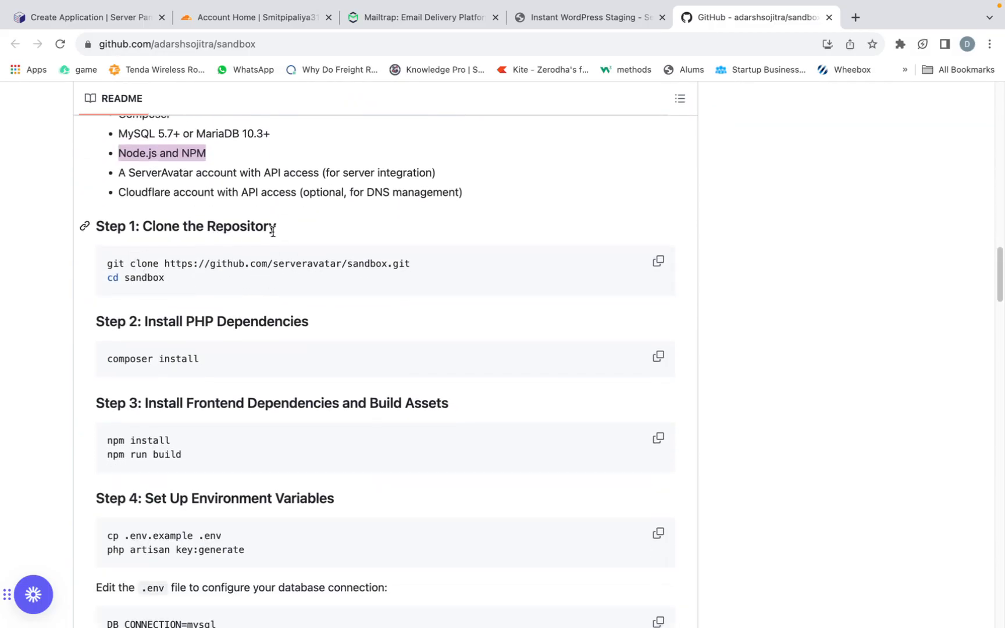
scroll(166, 279, "down", 1)
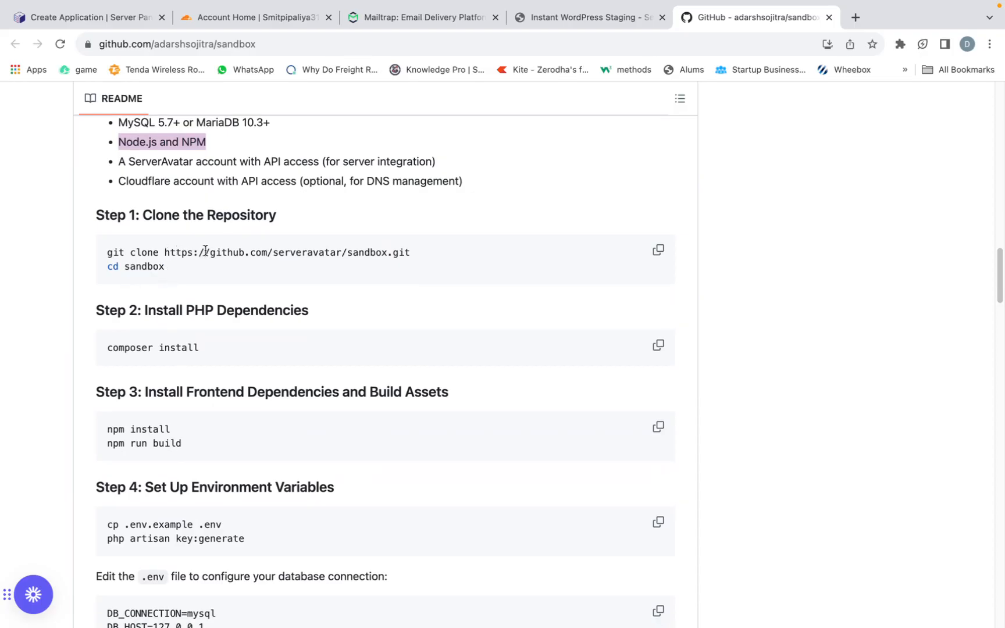
scroll(150, 314, "down", 2)
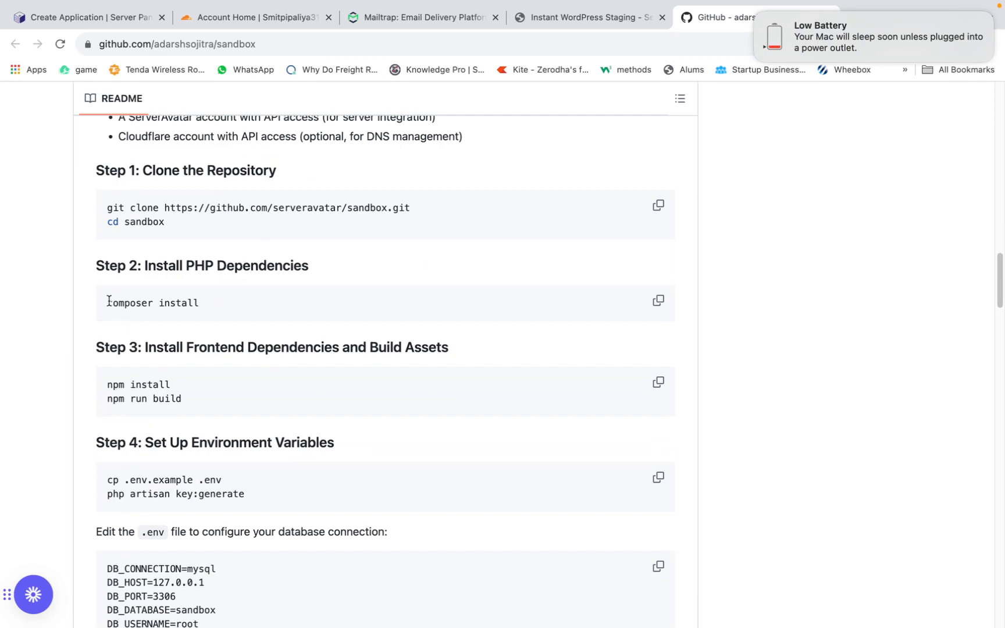
scroll(109, 301, "up", 15)
left_click(214, 307)
scroll(209, 314, "down", 15)
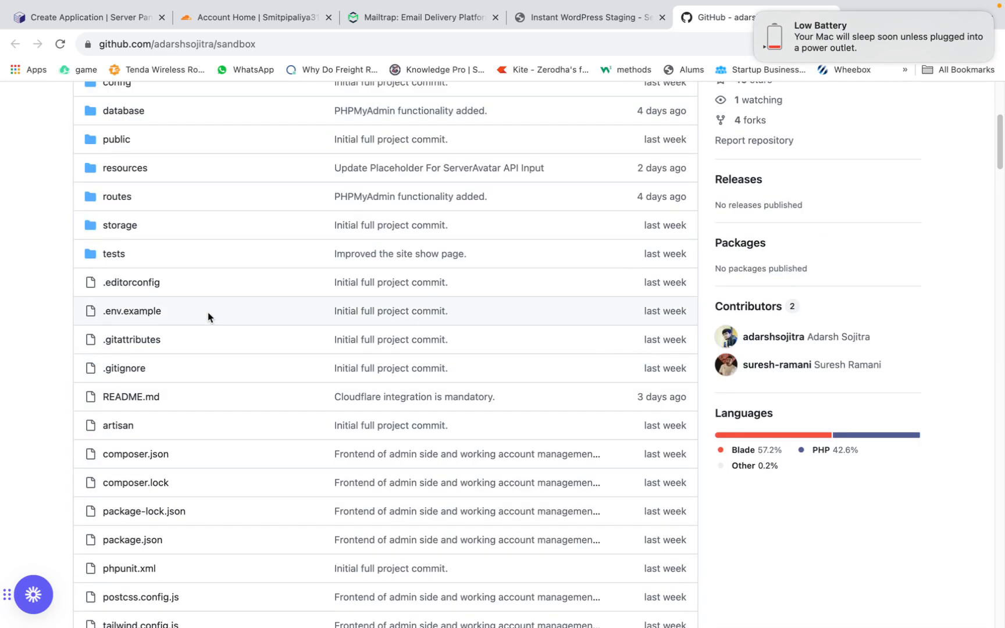
scroll(207, 318, "down", 2)
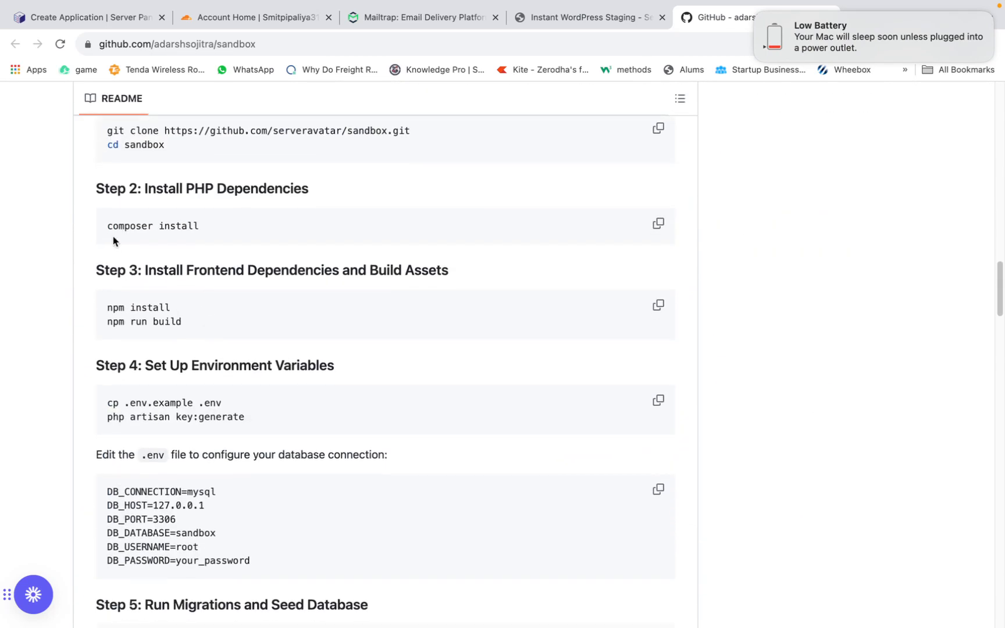
left_click_drag(106, 227, 212, 234)
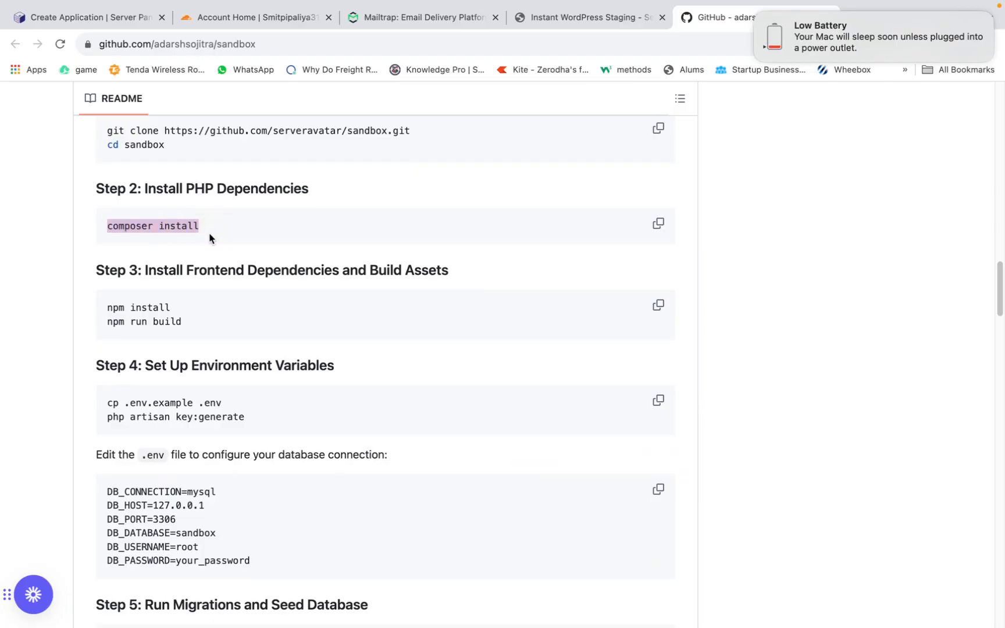
- Add composer install as the first line of the application's deployment script in ServerAvatar, keeping the branch as main
left_click(93, 21)
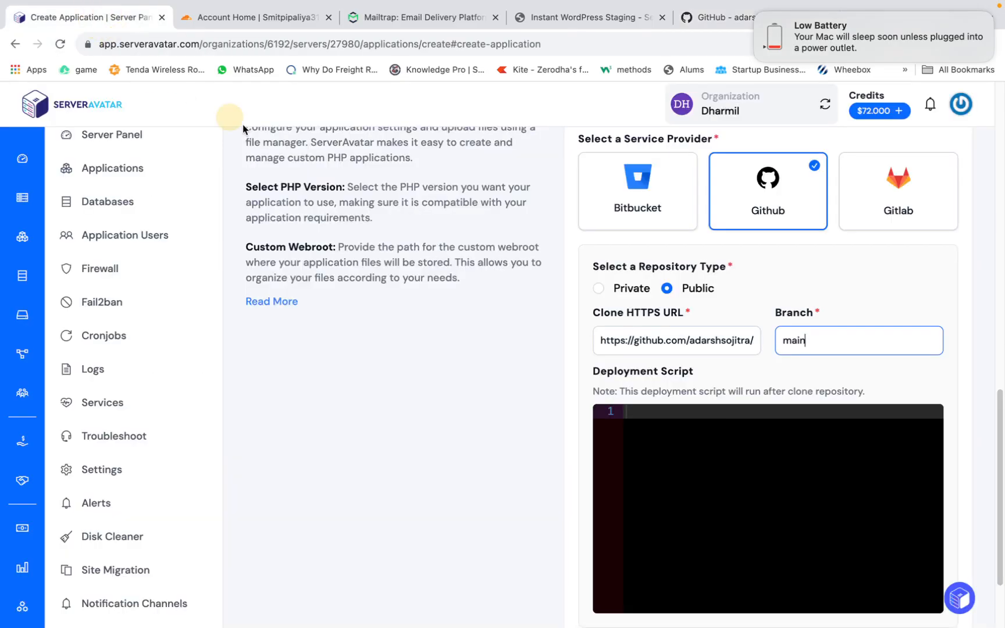
key("super+v")
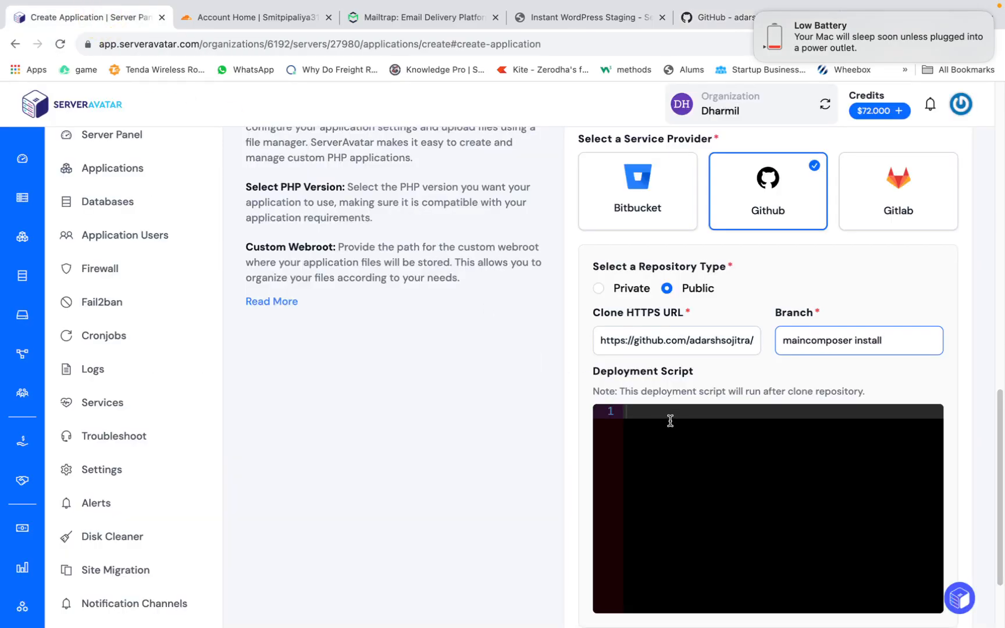
key("super+z")
left_click(663, 421)
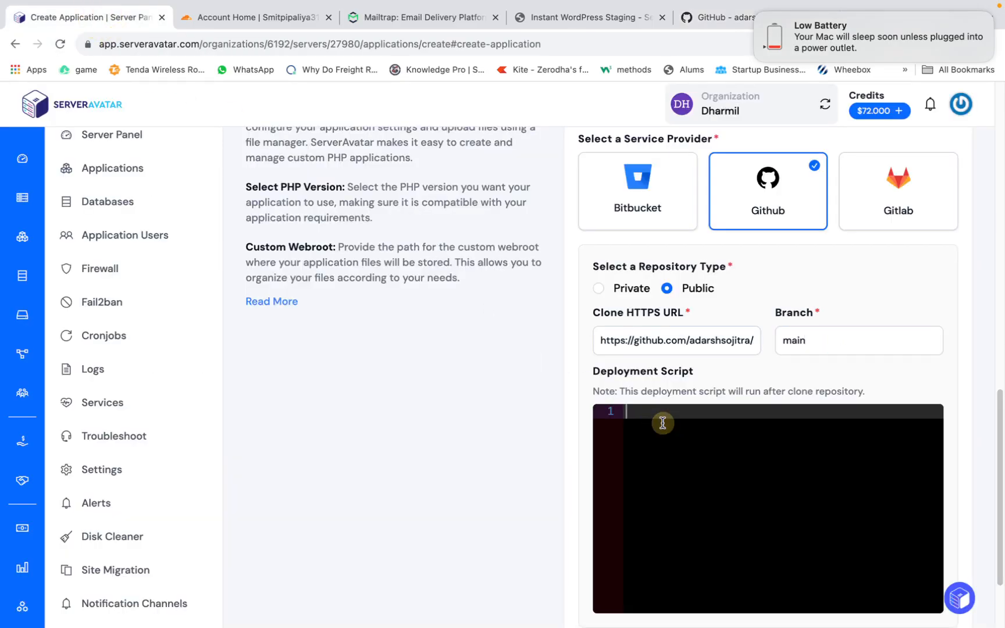
key("super+v")
key("Return")
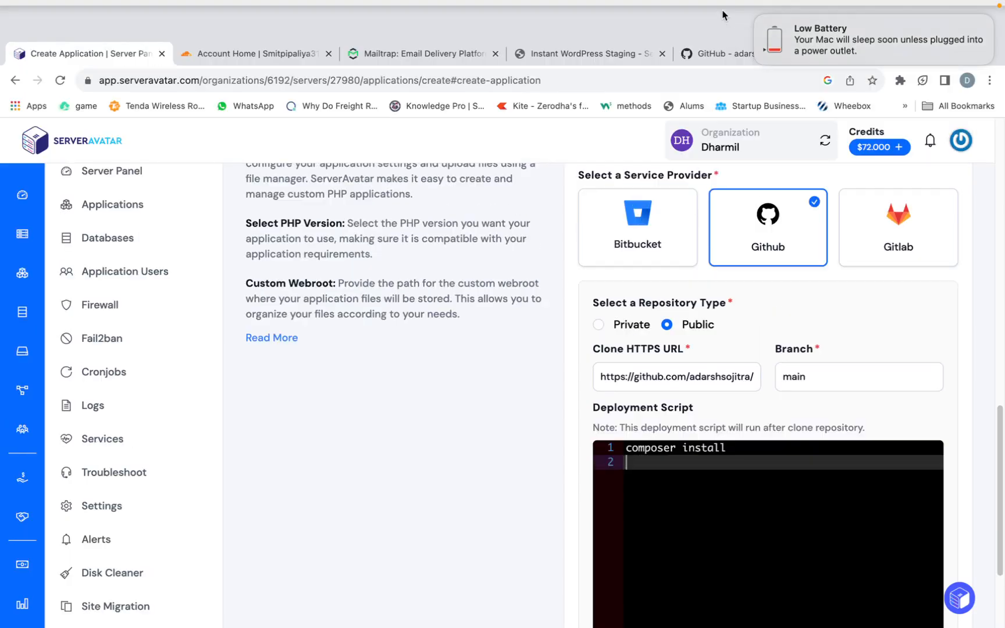
- Copy the frontend build commands from the GitHub README and add npm install and npm run build to the deployment script
left_click(725, 51)
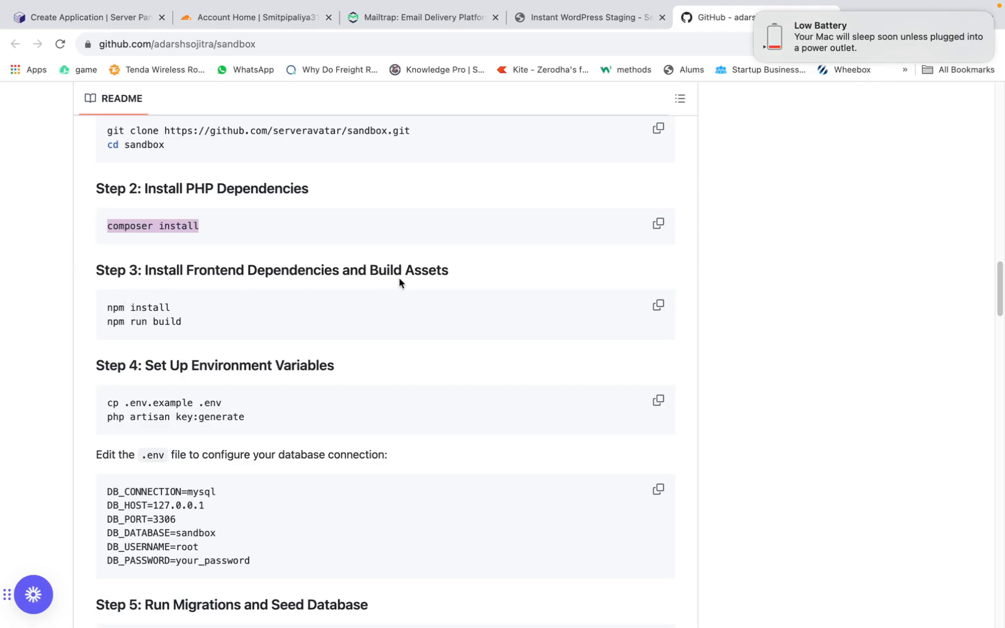
left_click(659, 306)
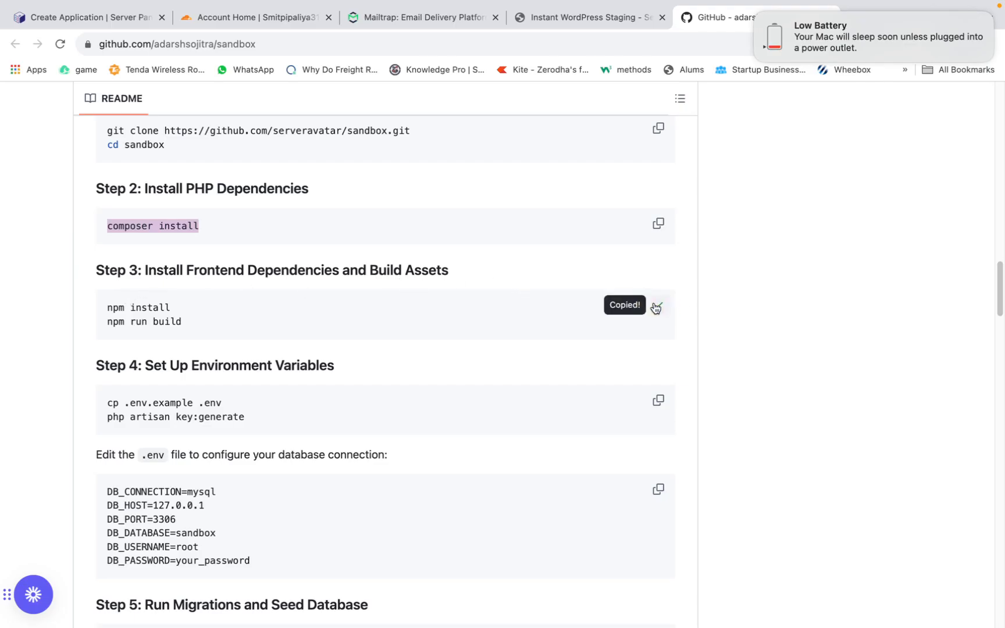
left_click(130, 18)
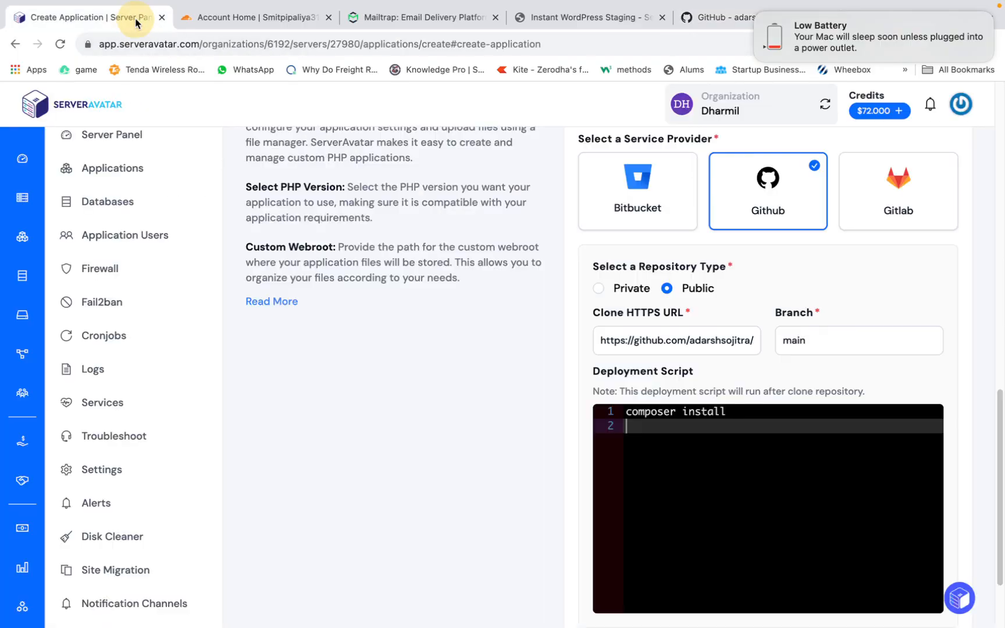
key("super+v")
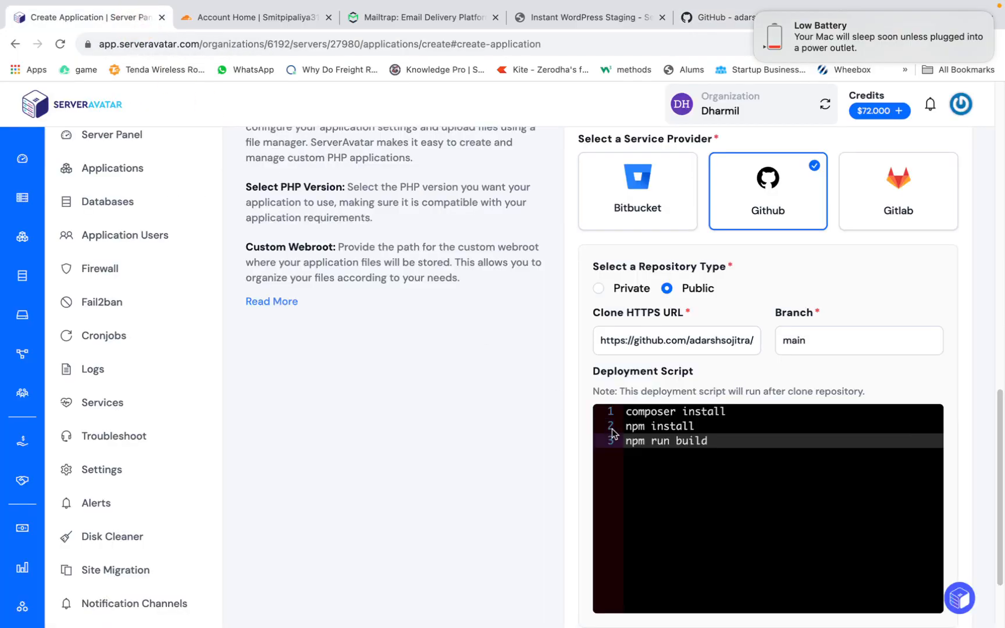
- Copy the environment setup commands from the GitHub README and add cp .env.example .env and php artisan key:generate to the ServerAvatar deployment script
left_click(705, 20)
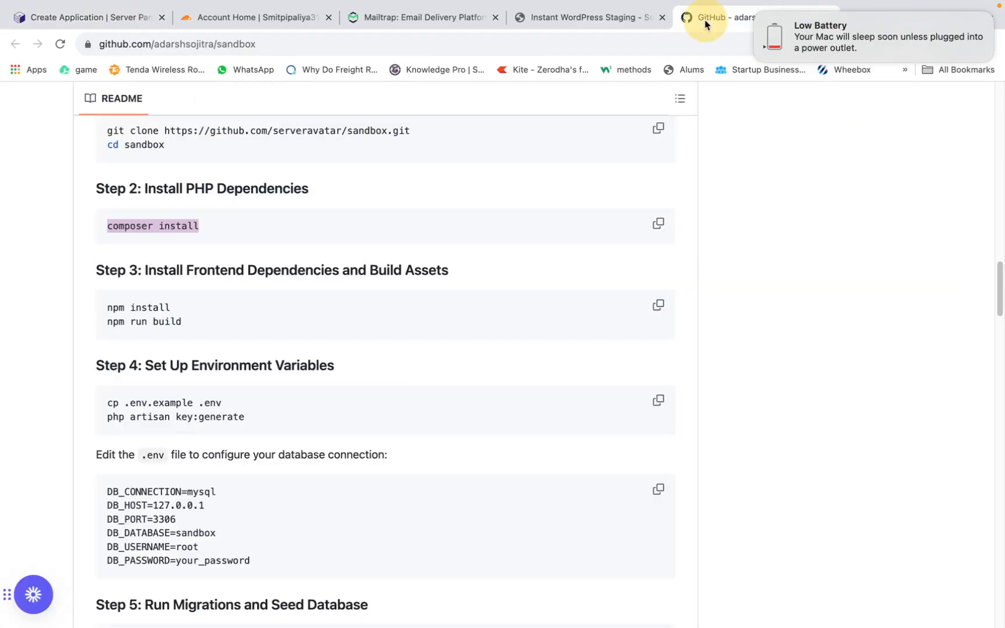
scroll(317, 386, "down", 1)
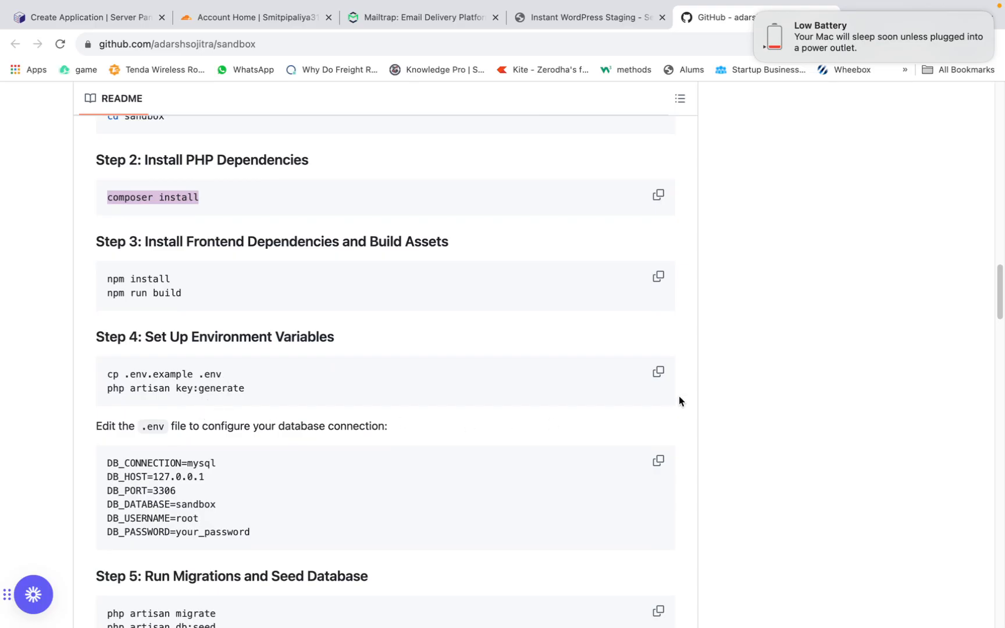
left_click(660, 374)
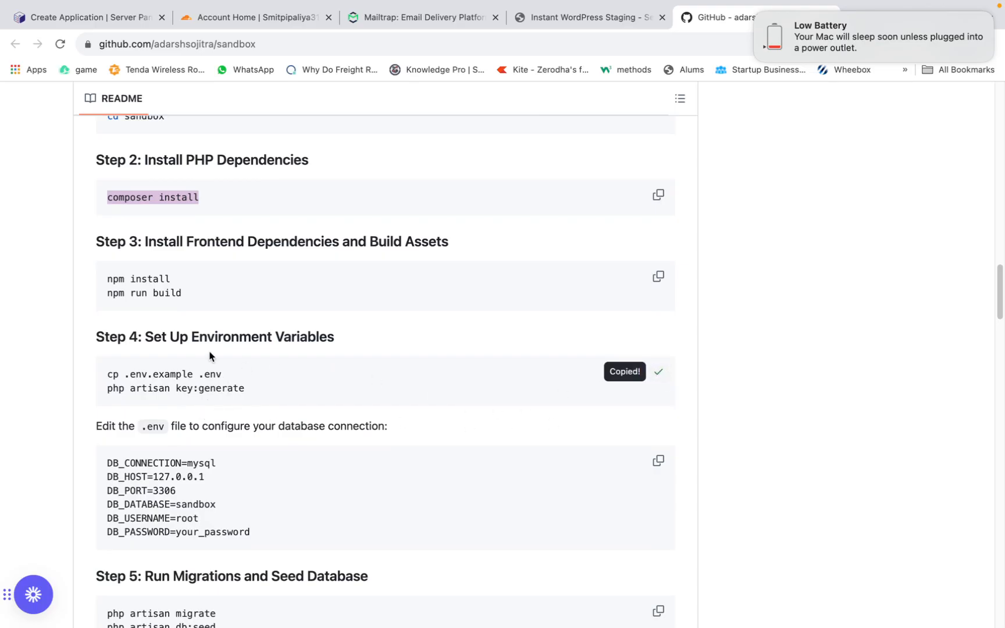
left_click(93, 17)
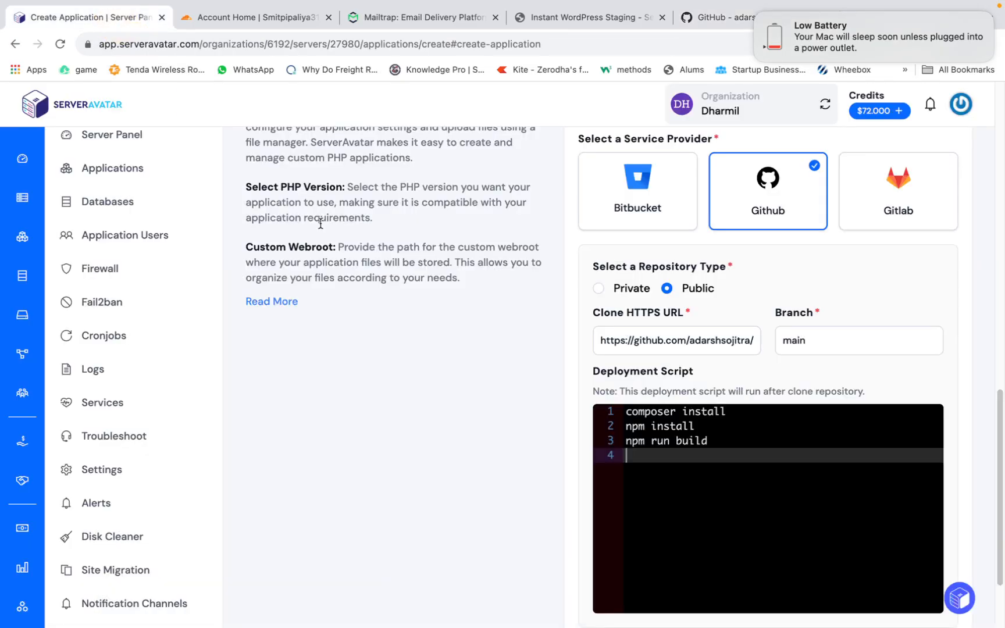
key("super+v")
- Set the custom webroot to public in the advanced options and create the application
scroll(617, 458, "down", 2)
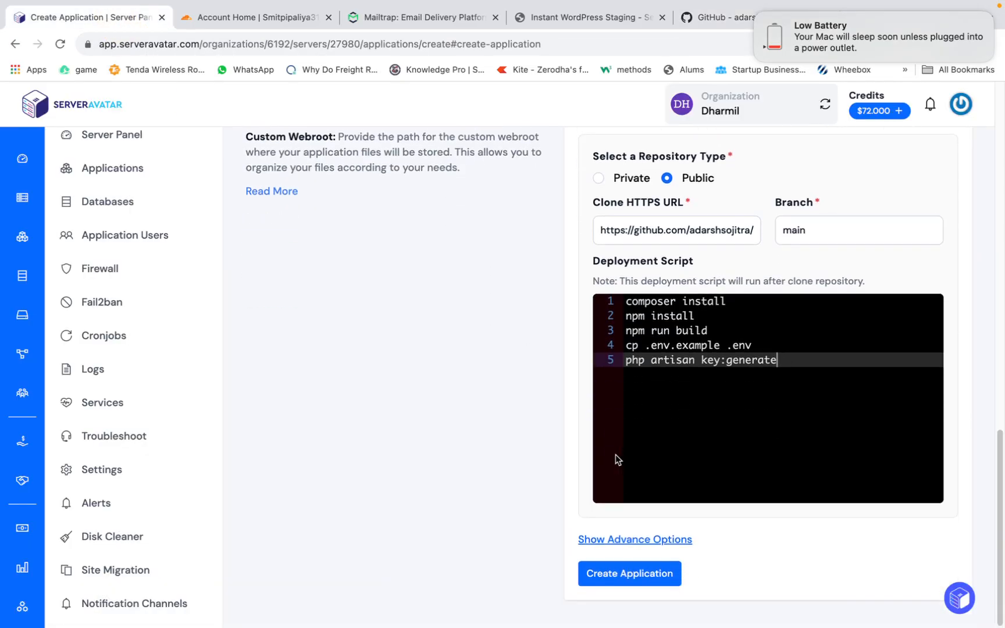
left_click(612, 541)
scroll(611, 524, "down", 10)
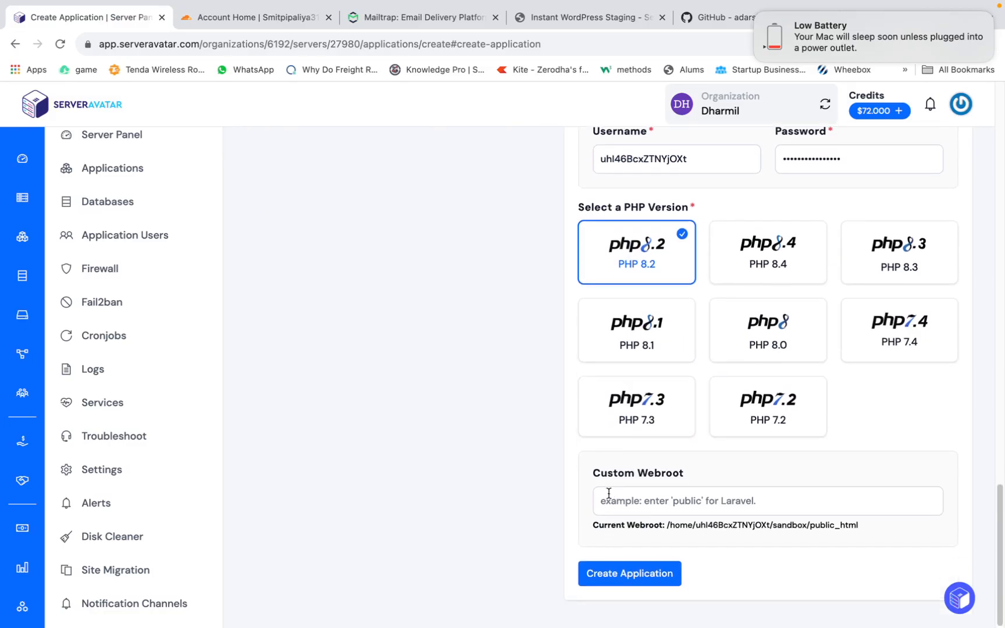
left_click(611, 496)
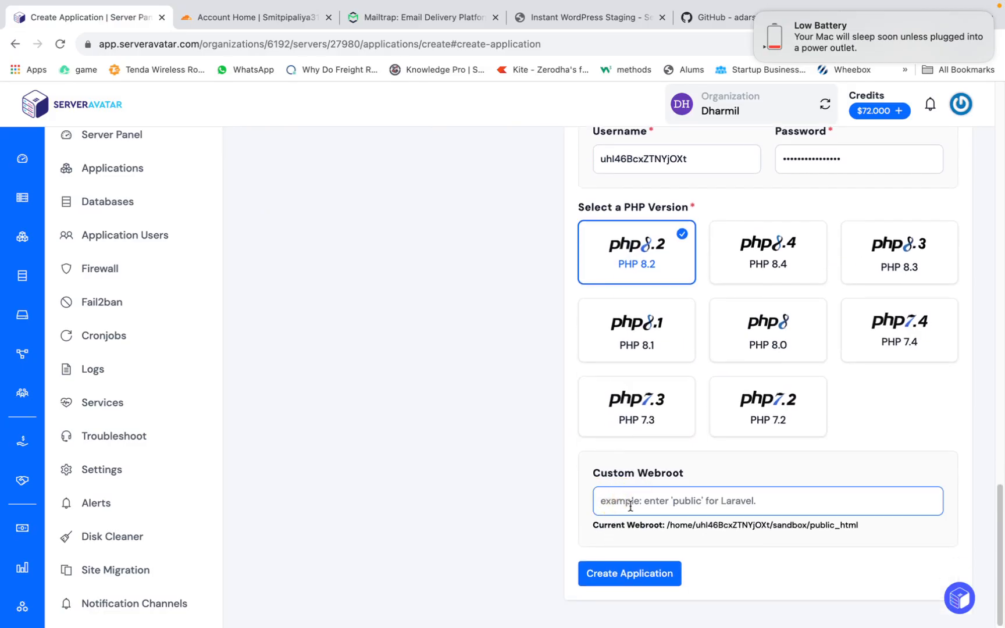
type("public")
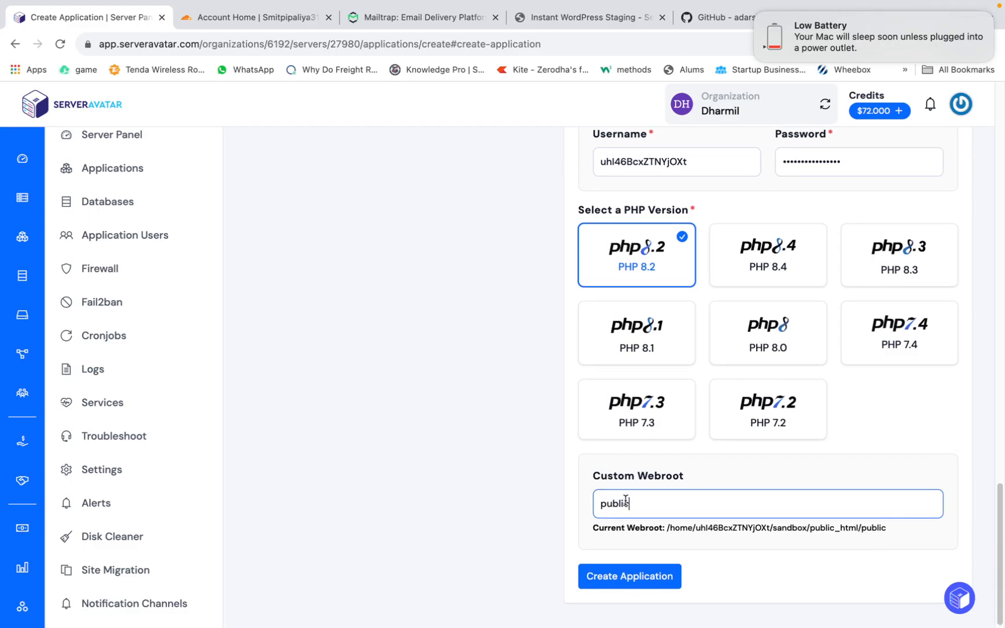
scroll(629, 506, "up", 2)
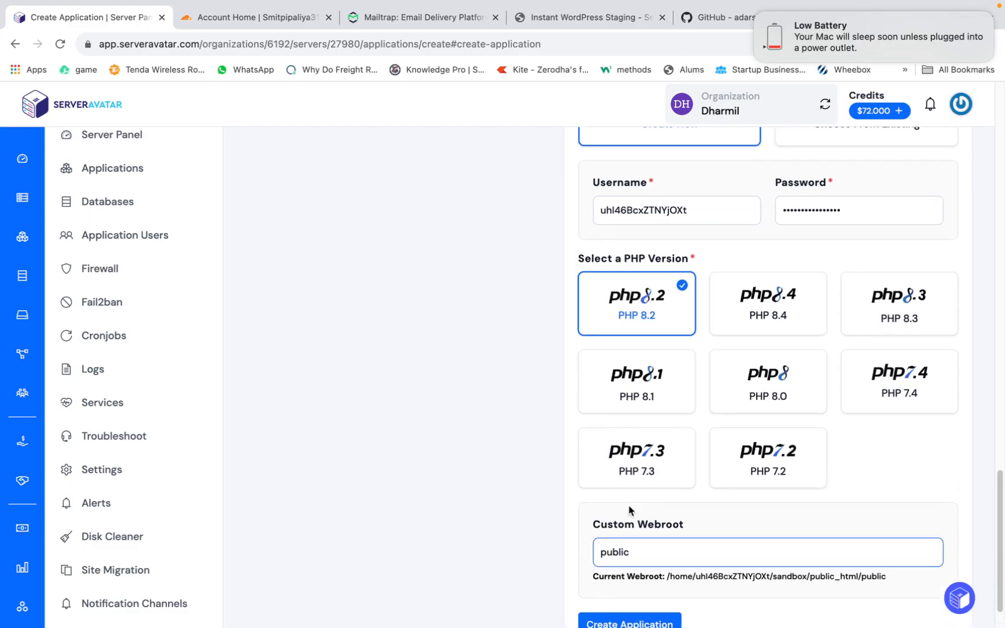
scroll(632, 509, "down", 2)
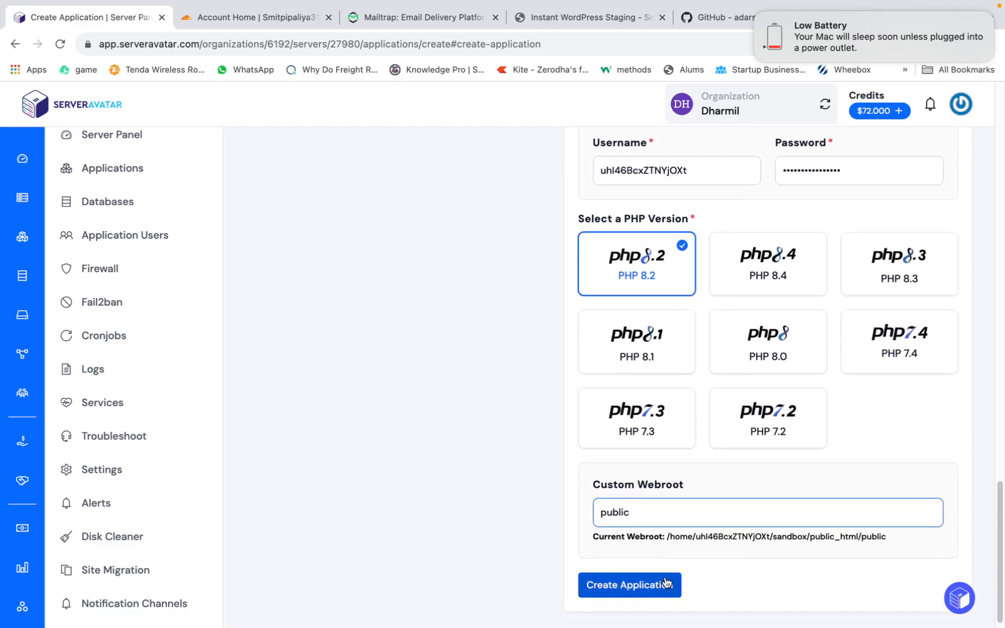
left_click(664, 588)
scroll(660, 399, "up", 16)
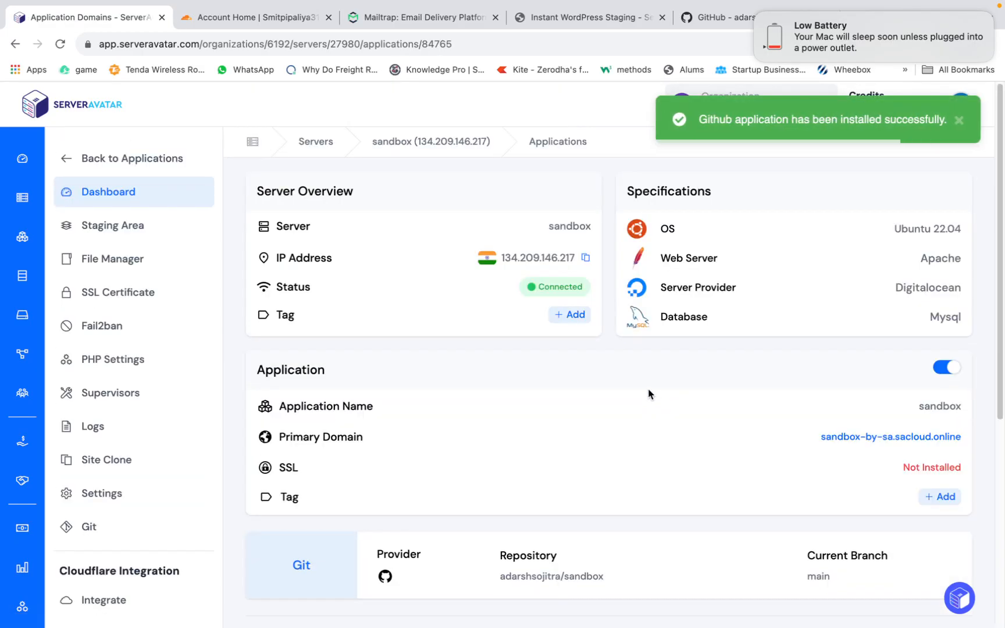
scroll(640, 394, "down", 3)
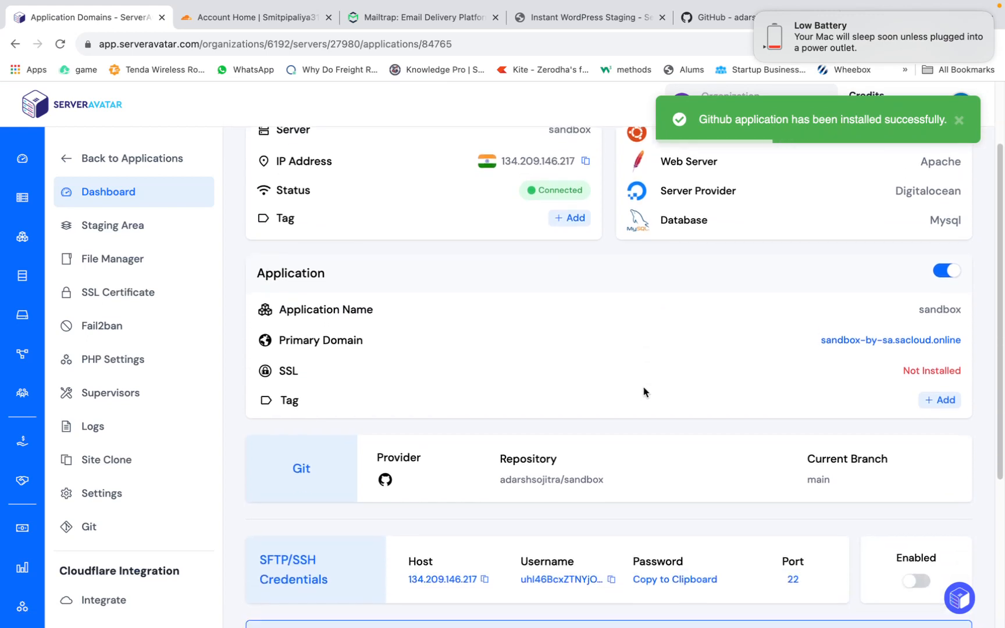
scroll(643, 390, "down", 2)
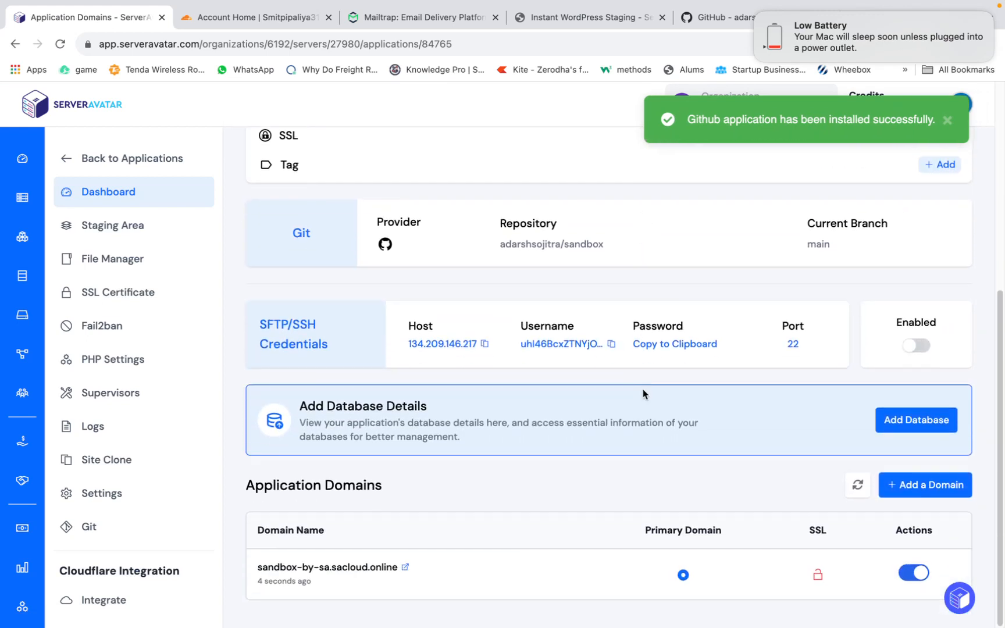
left_click(21, 275)
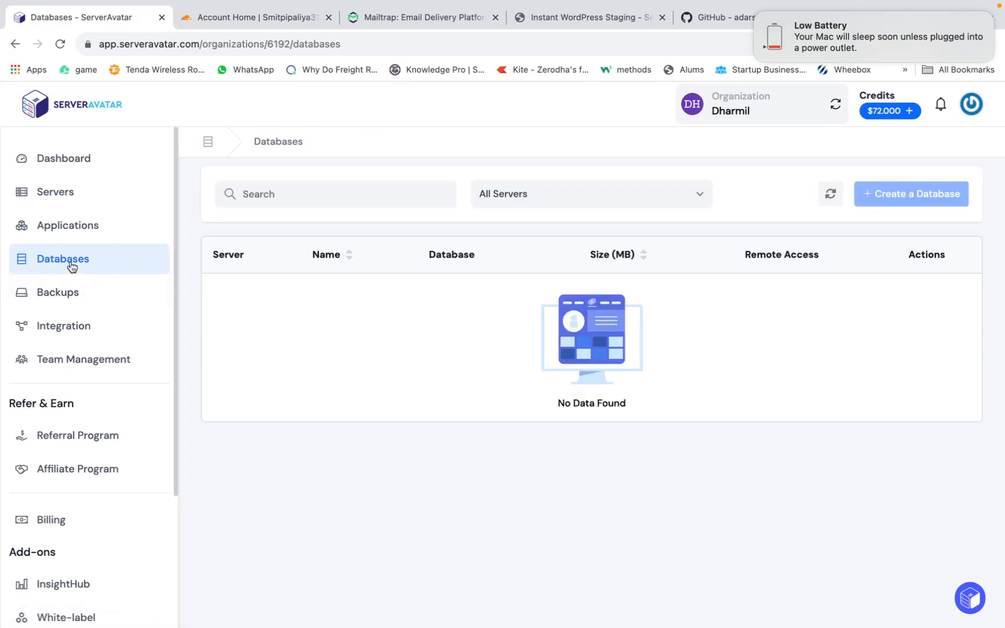
left_click(669, 193)
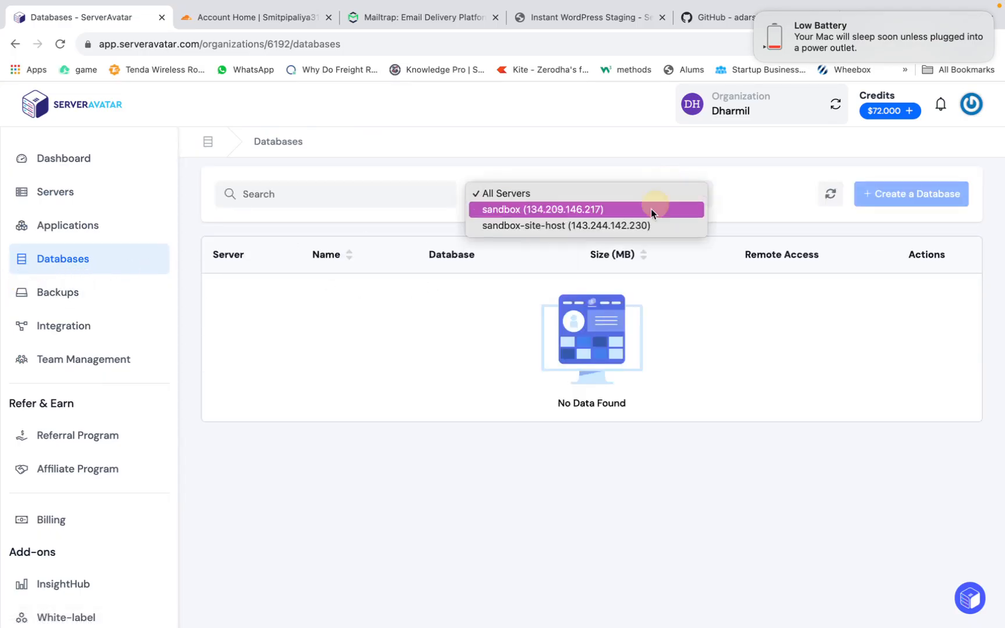
left_click(576, 209)
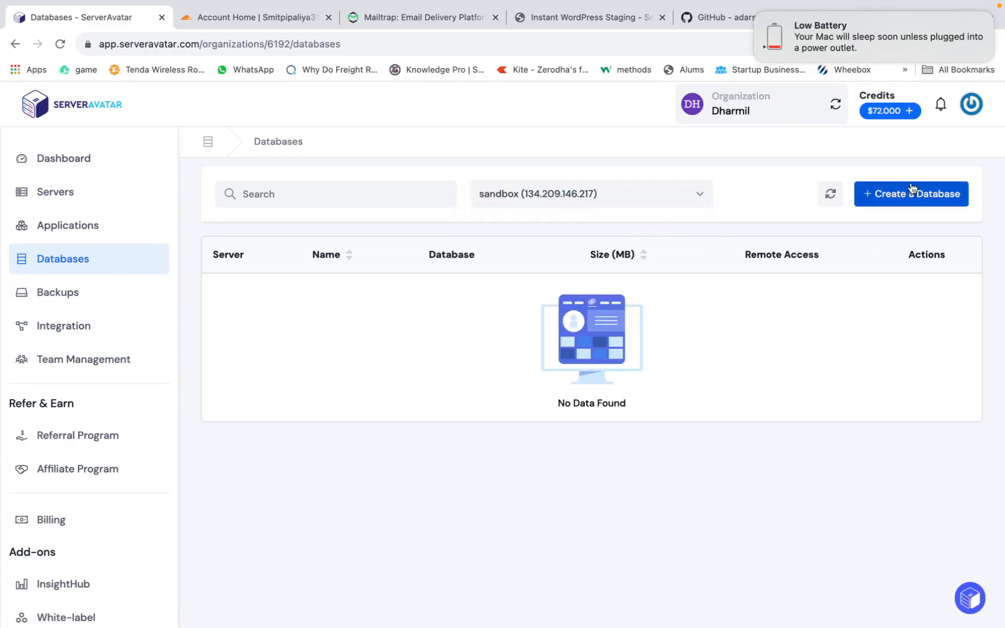
left_click(912, 189)
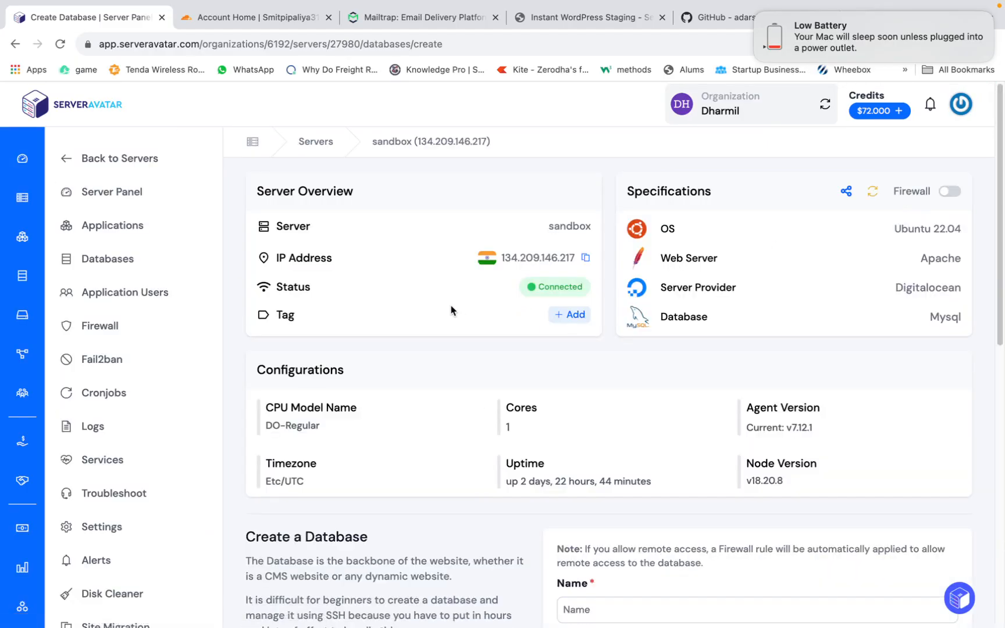
scroll(498, 319, "down", 5)
left_click(105, 158)
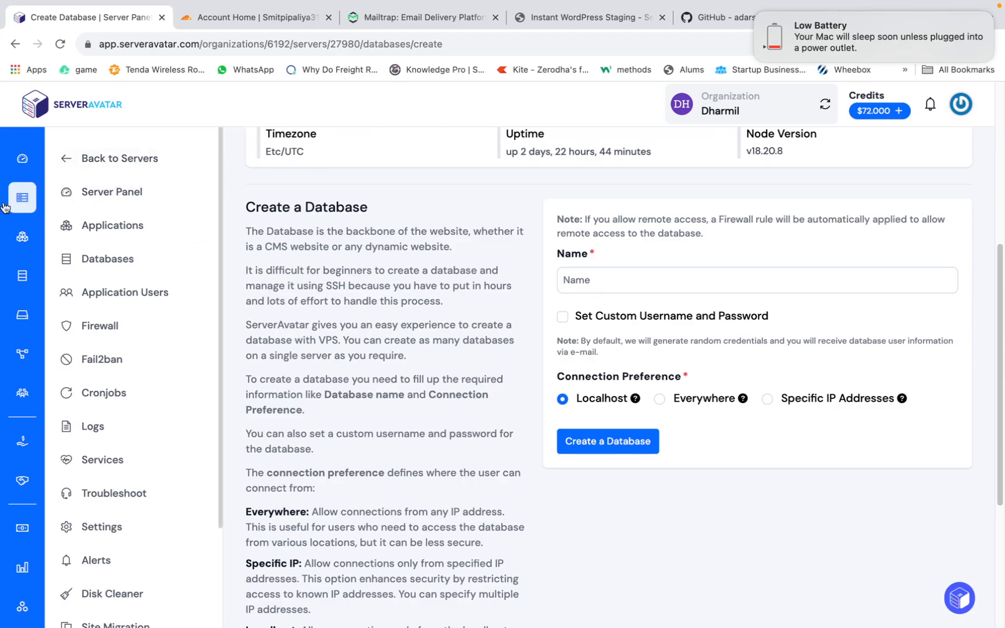
- Create a database named sandbox on the sandbox server with the Localhost connection preference
left_click(635, 200)
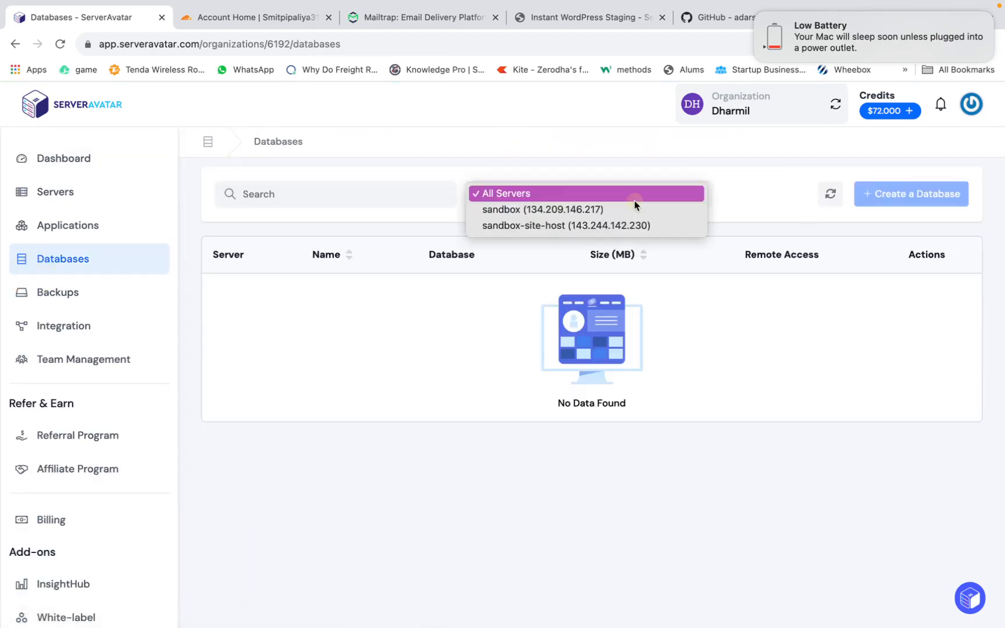
left_click(622, 208)
left_click(885, 198)
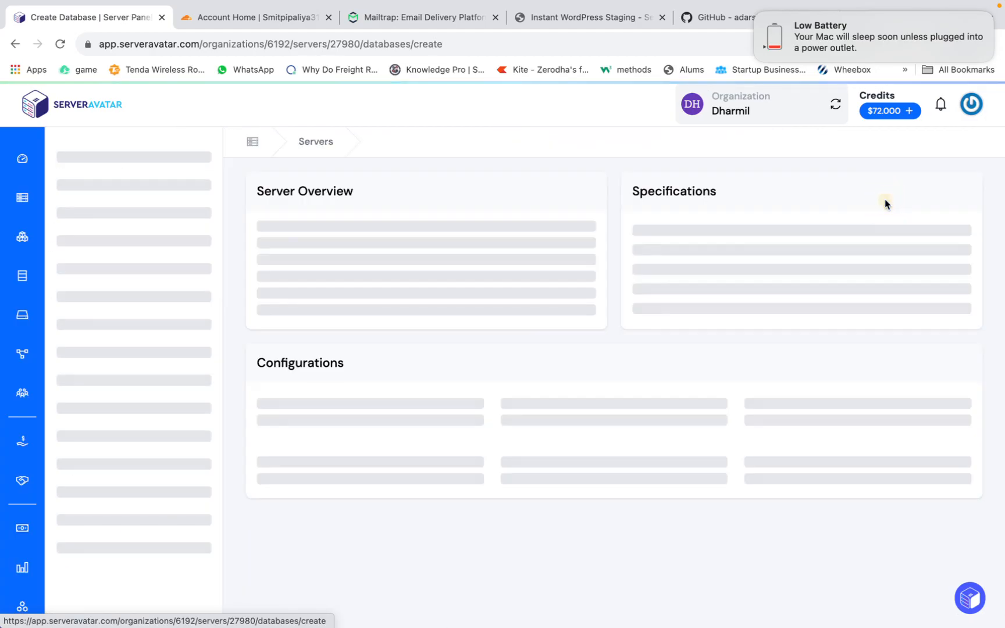
scroll(725, 349, "down", 10)
scroll(715, 364, "up", 5)
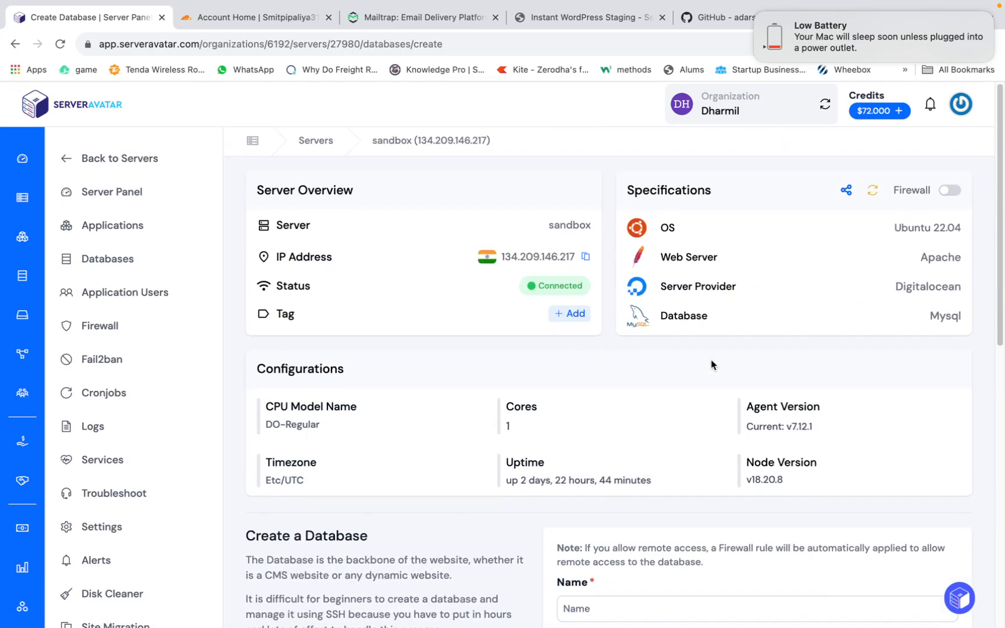
scroll(712, 364, "down", 5)
left_click(689, 300)
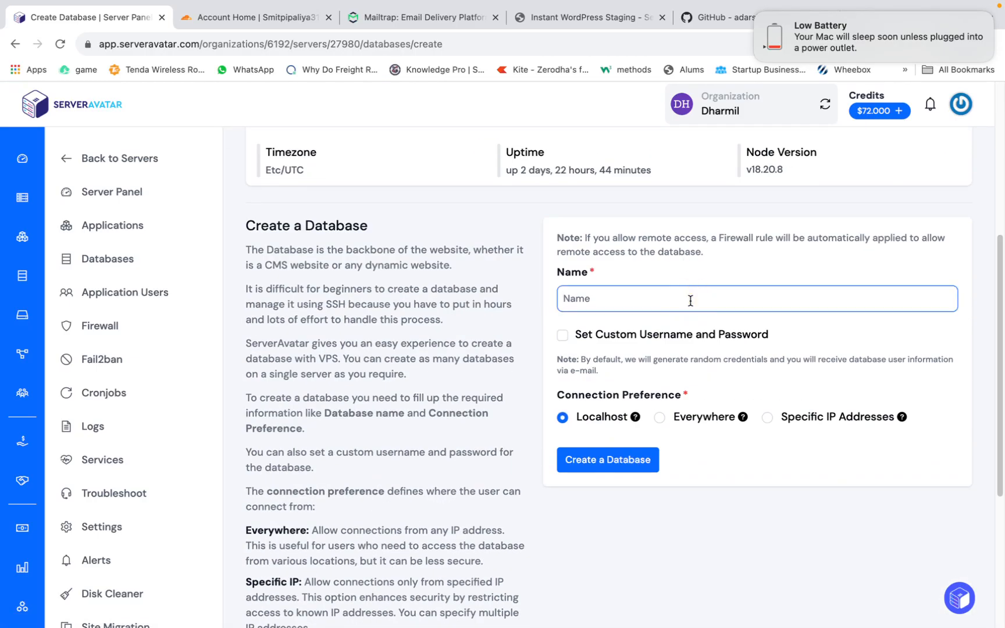
type("sandbox")
left_click(627, 469)
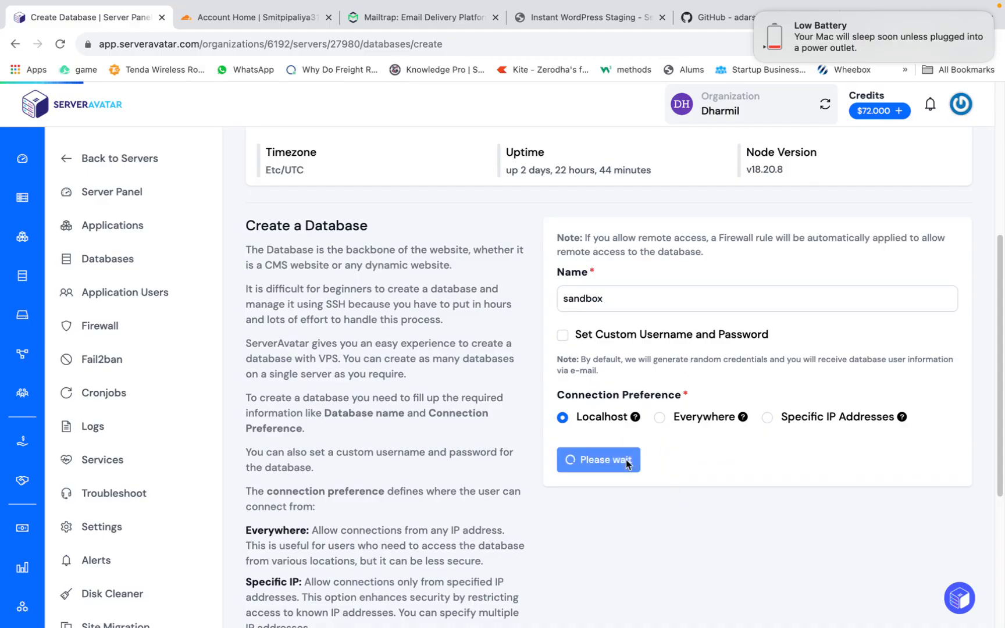
- View the database users of the sandbox database and return to the server's database list
scroll(628, 456, "down", 3)
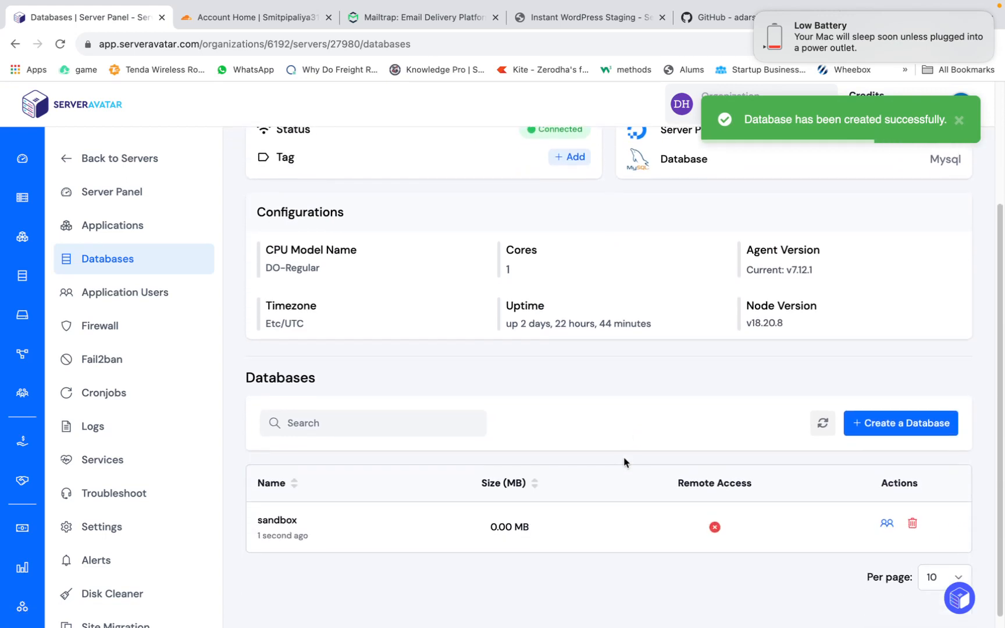
left_click(888, 513)
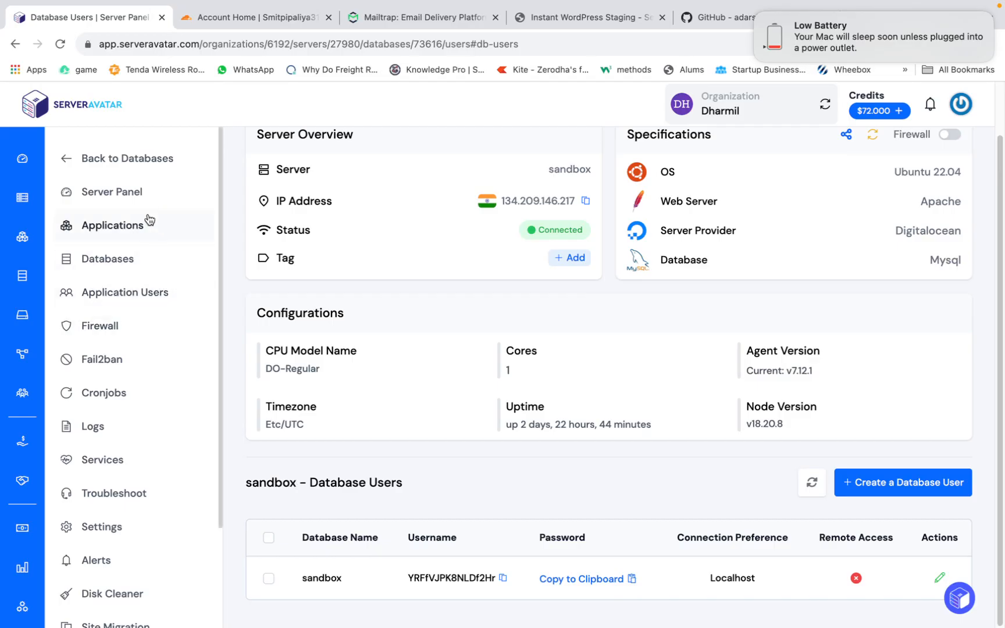
left_click(130, 168)
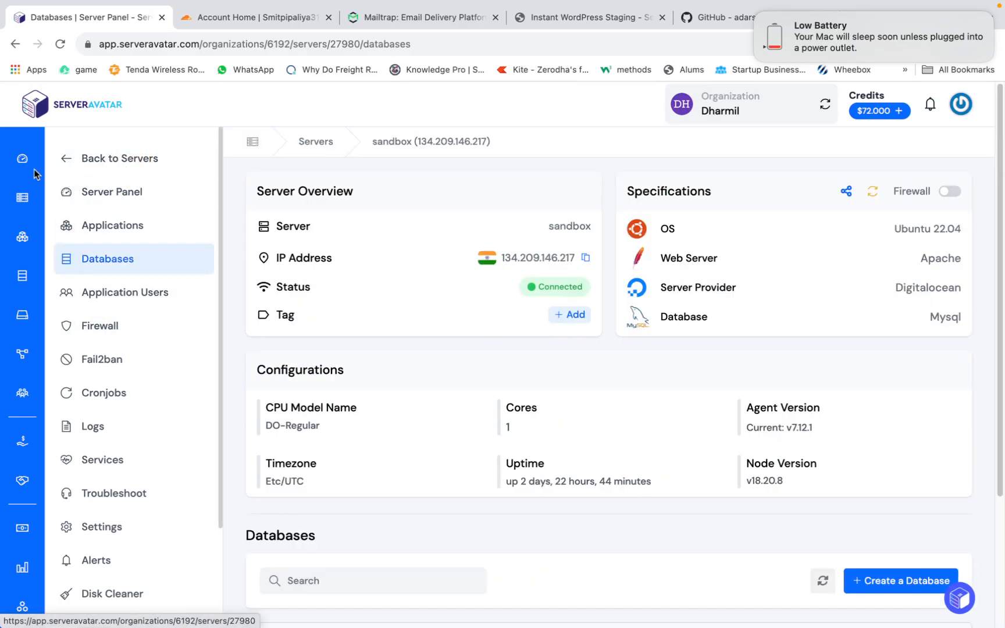
- Open the sandbox application's dashboard from the sandbox server's application list
left_click(14, 159)
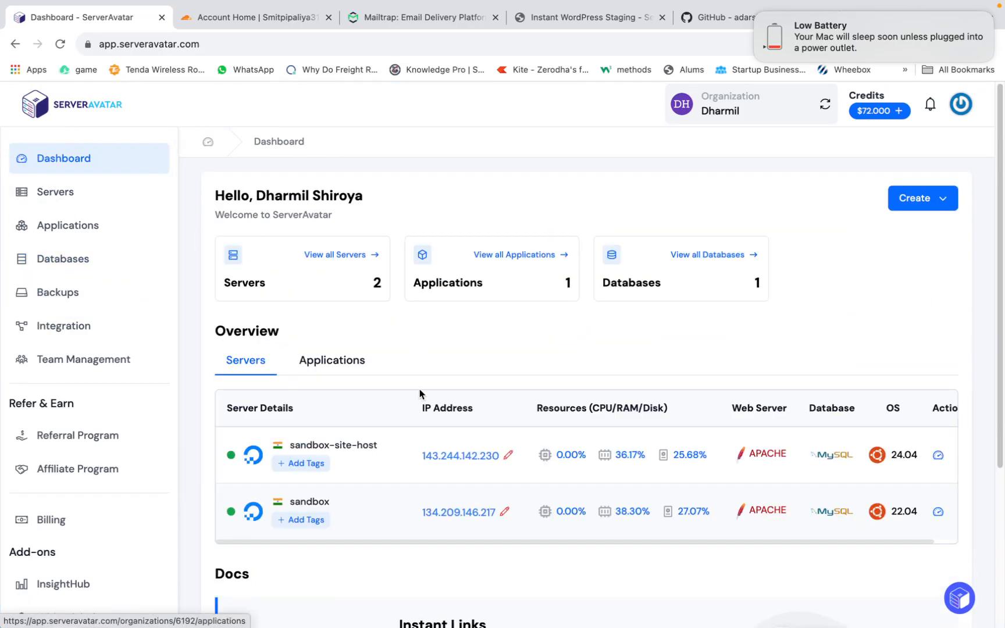
left_click(314, 502)
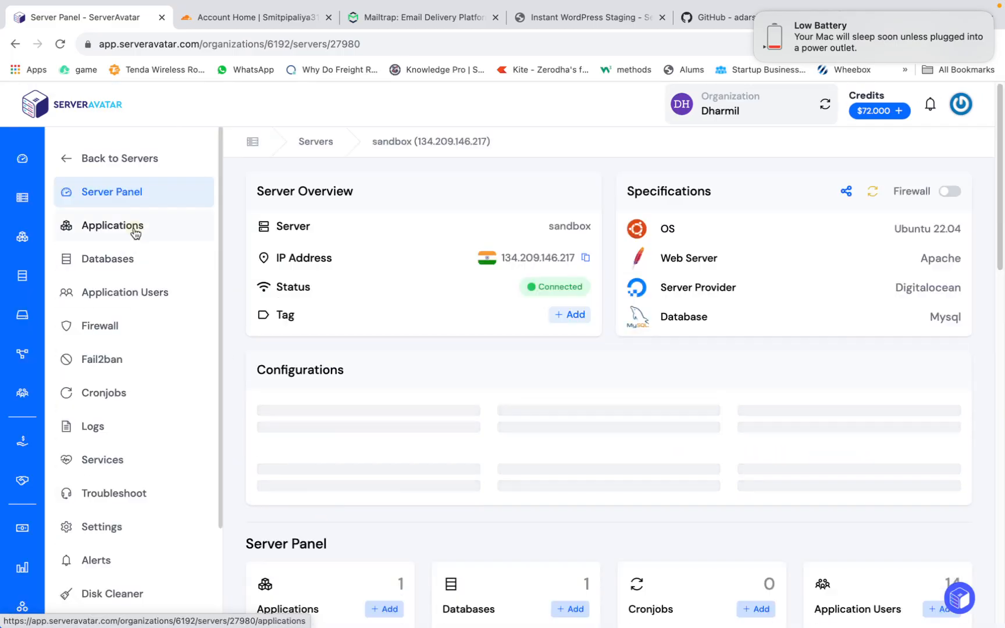
left_click(140, 227)
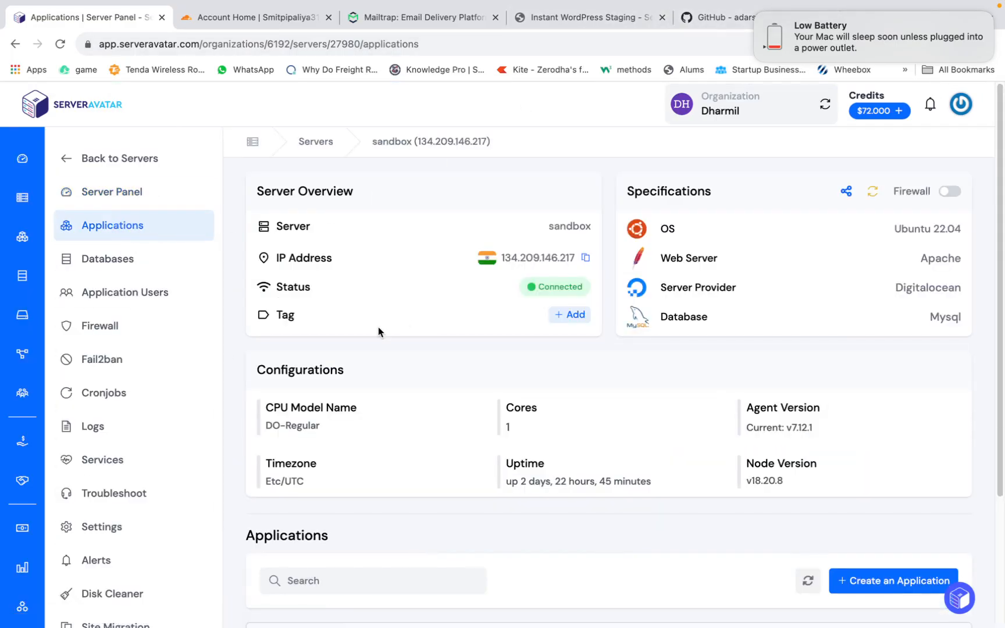
scroll(378, 268, "down", 3)
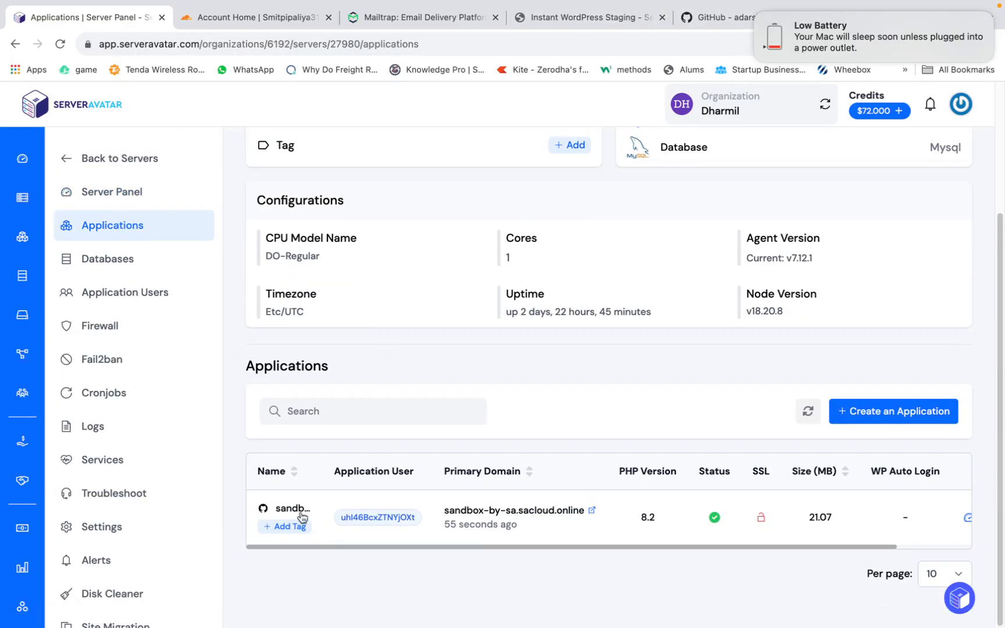
left_click(293, 510)
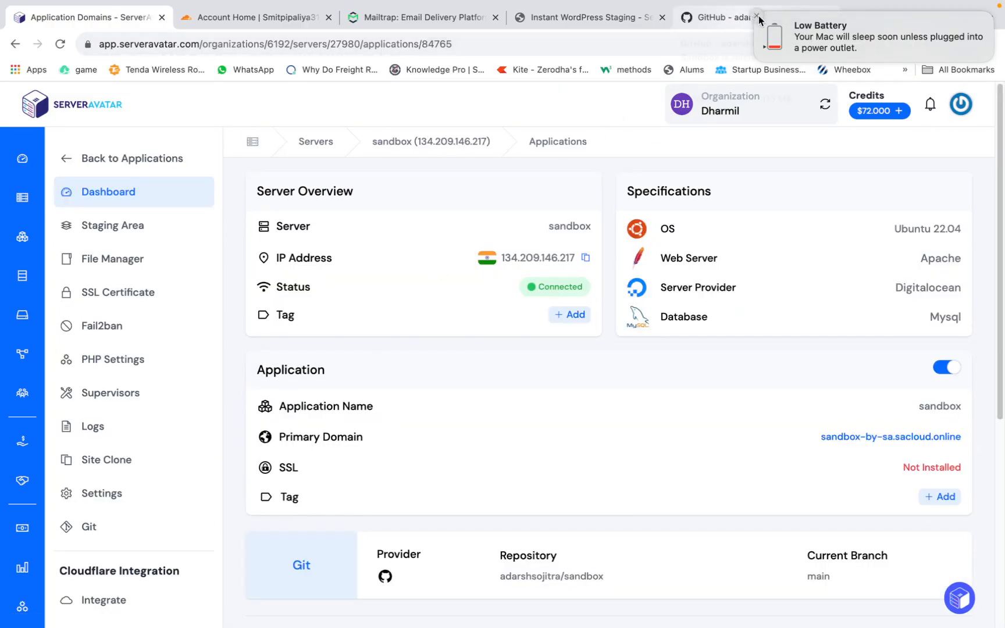
- Review the .env database connection settings and the migration and seeding commands in the GitHub README
left_click(721, 17)
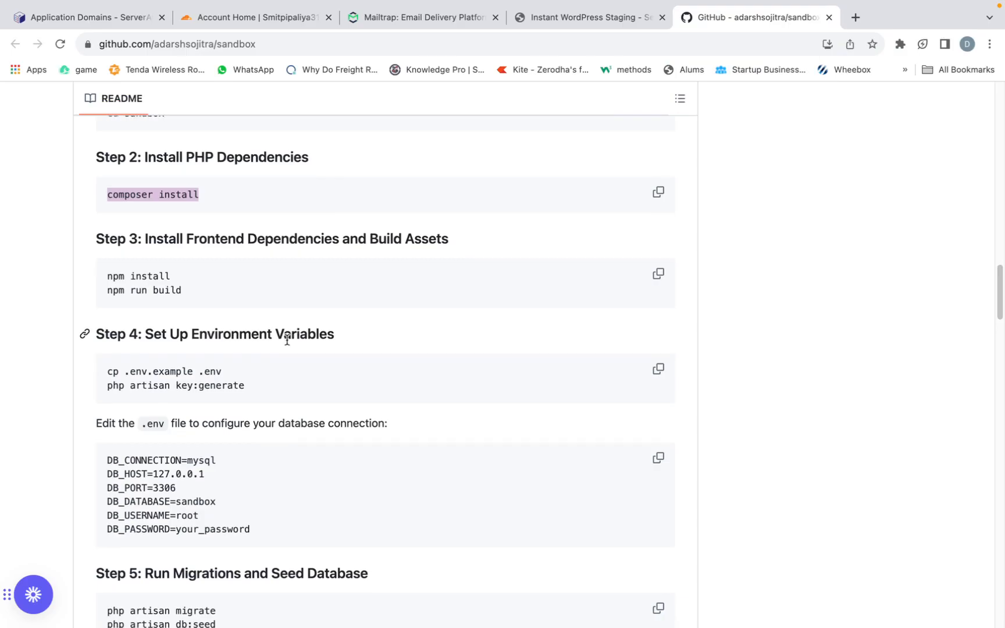
scroll(287, 340, "down", 3)
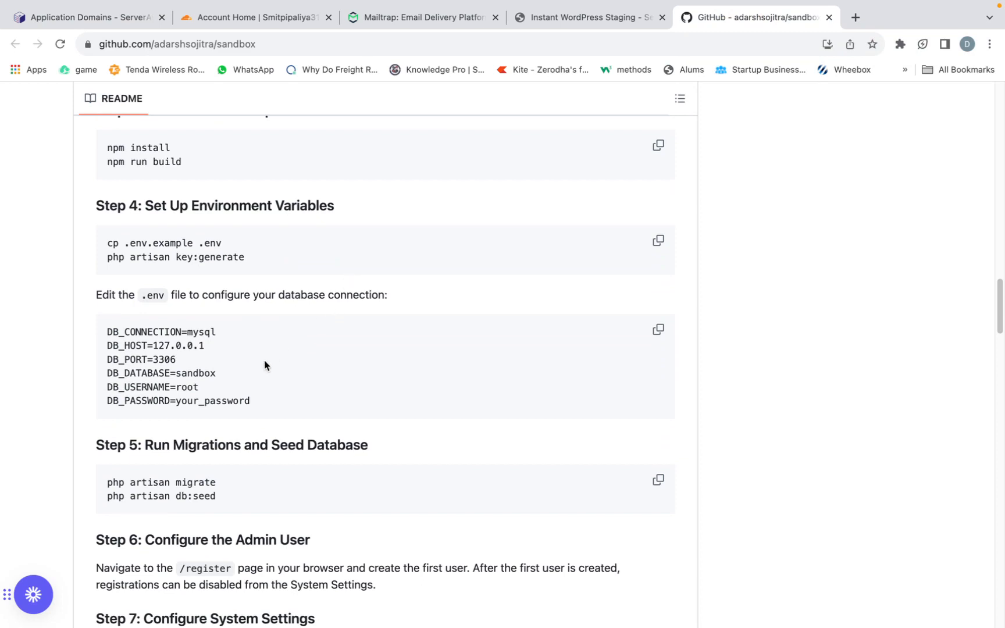
scroll(266, 373, "down", 1)
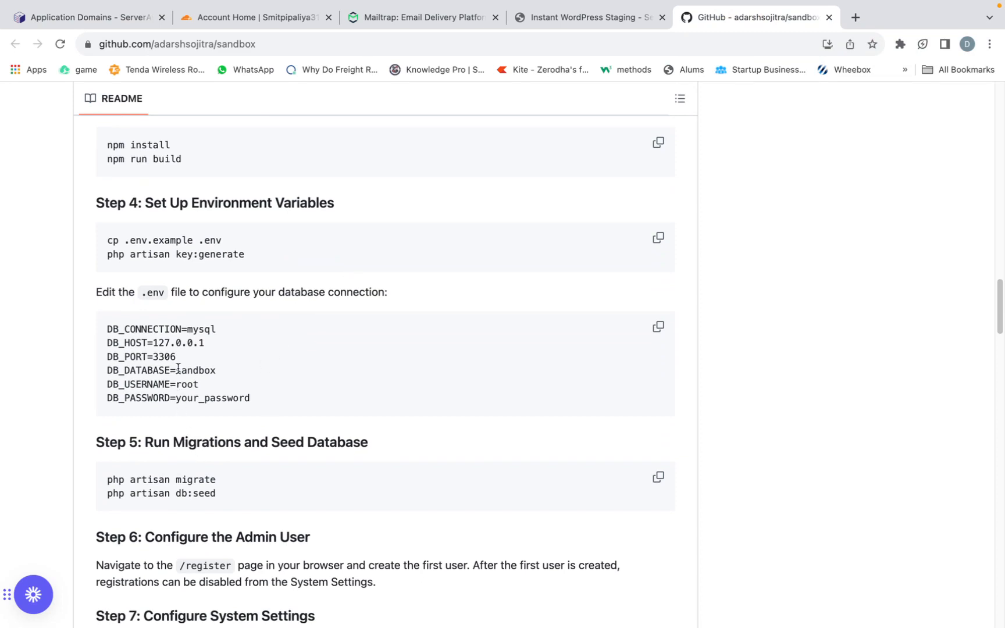
left_click(568, 15)
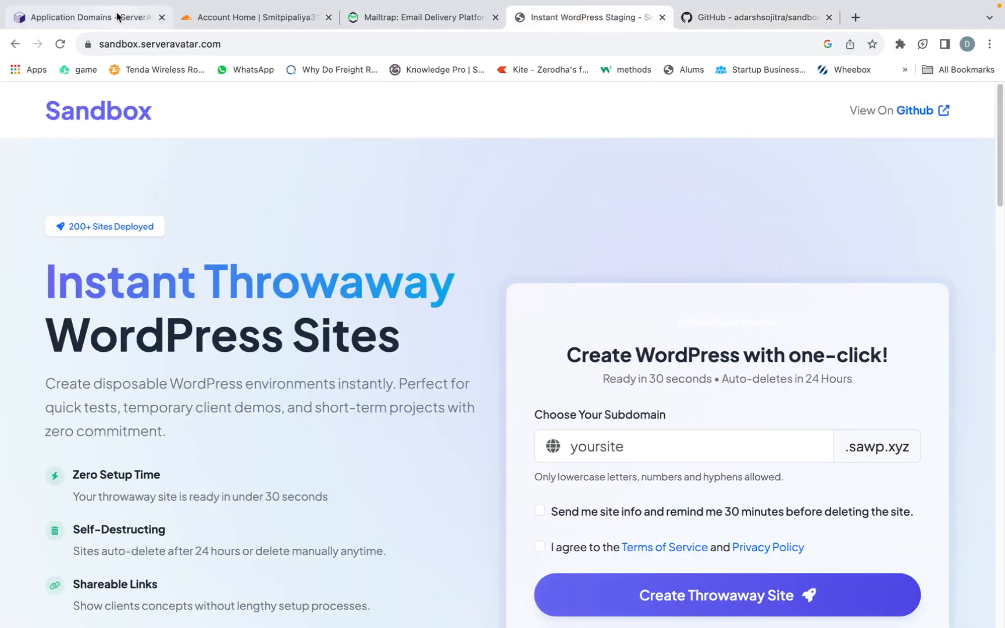
- Open the public_html folder of the sandbox application in ServerAvatar's file manager
left_click(93, 17)
scroll(210, 189, "down", 5)
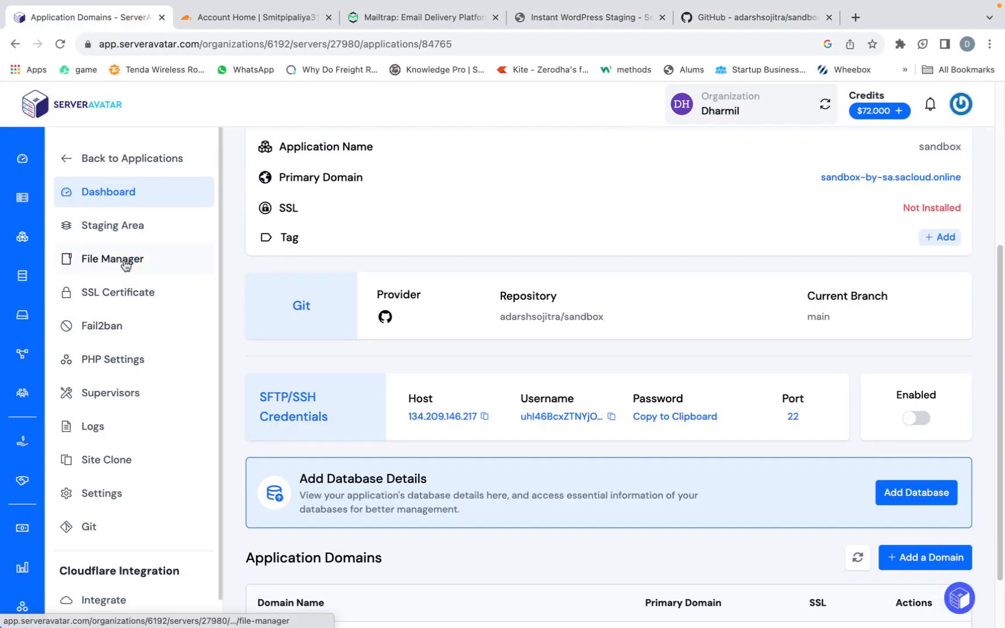
left_click(124, 262)
scroll(329, 431, "down", 7)
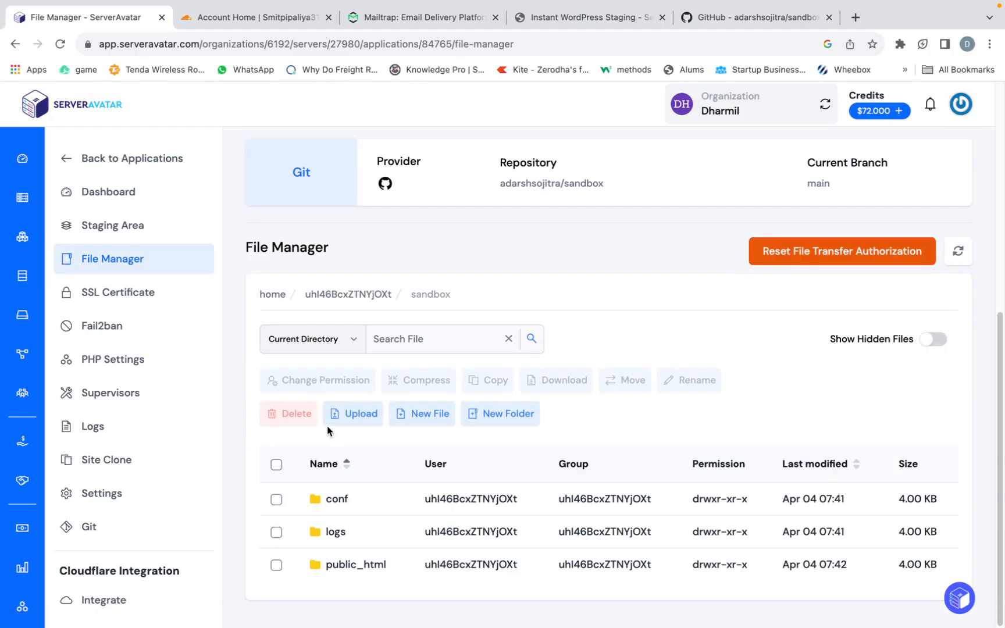
left_click(343, 565)
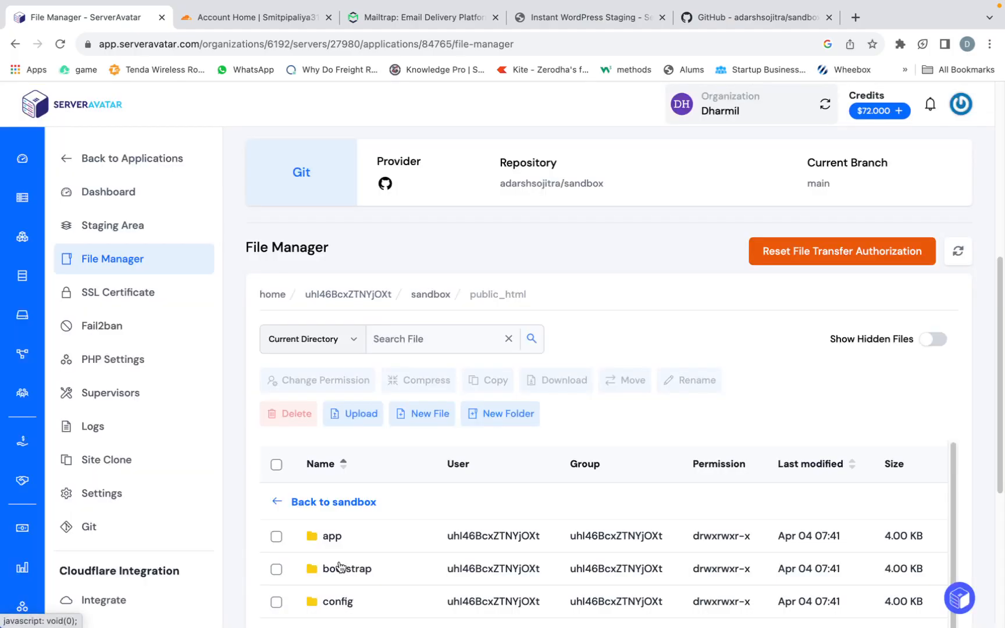
scroll(336, 558, "down", 3)
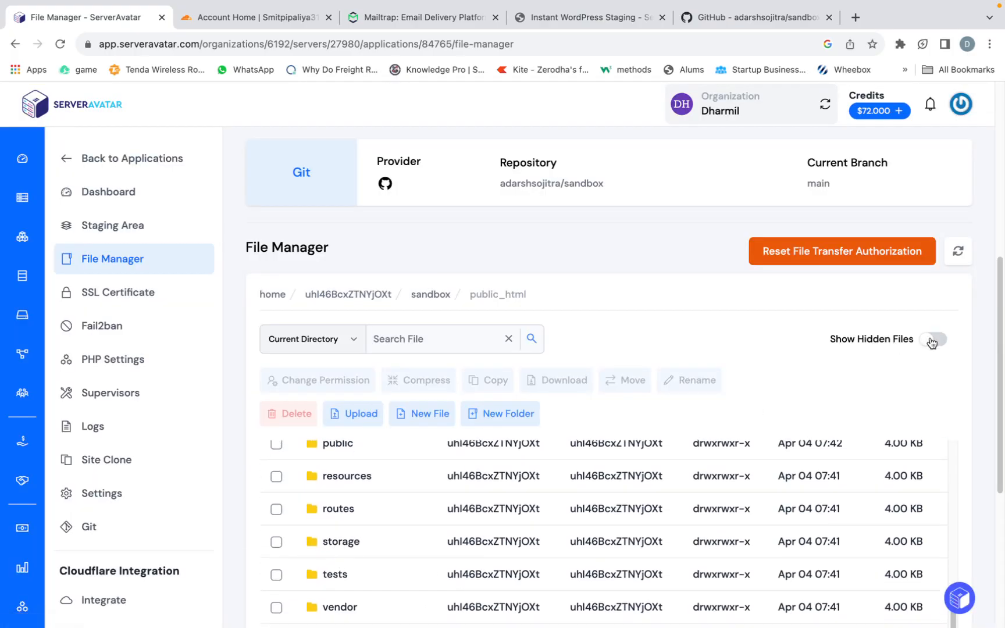
- Show the hidden files in public_html and open the .env file for editing
left_click(934, 340)
scroll(500, 439, "down", 5)
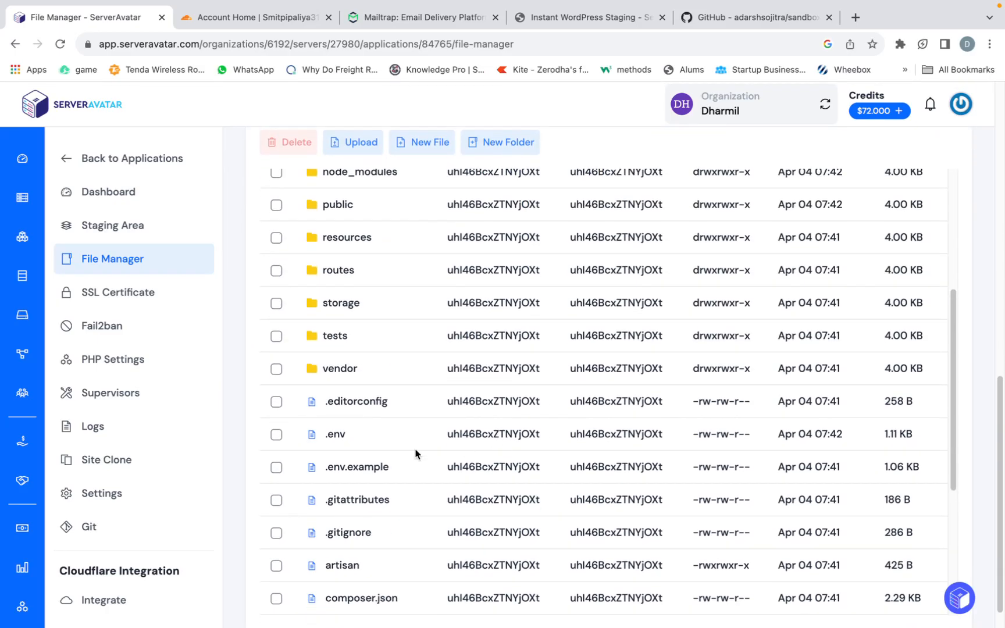
left_click(337, 437)
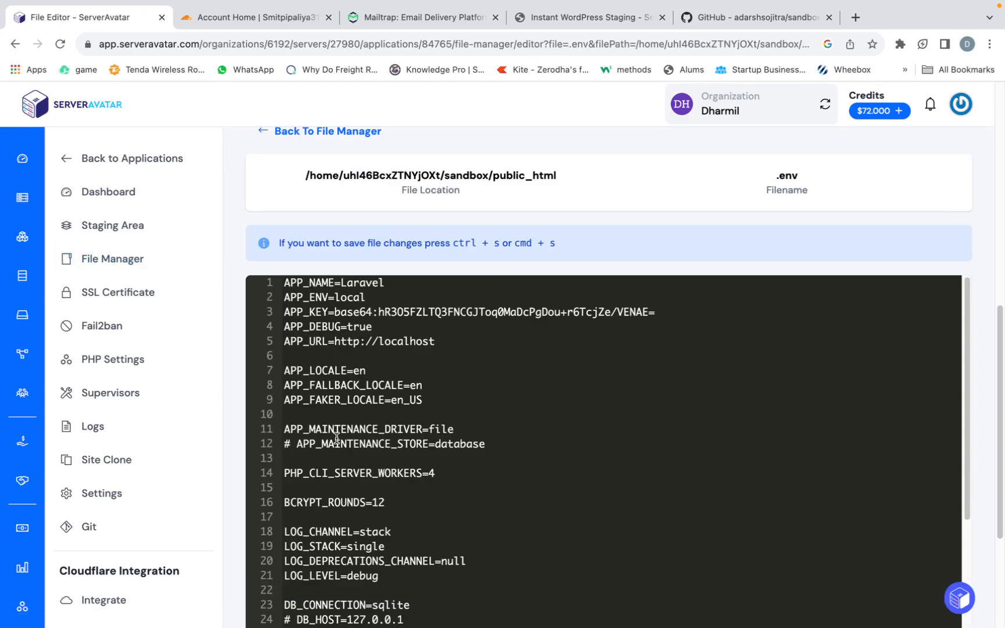
- Look through the .env file's application, database, Redis and mail settings
scroll(337, 438, "down", 3)
scroll(403, 420, "up", 1)
left_click(404, 420)
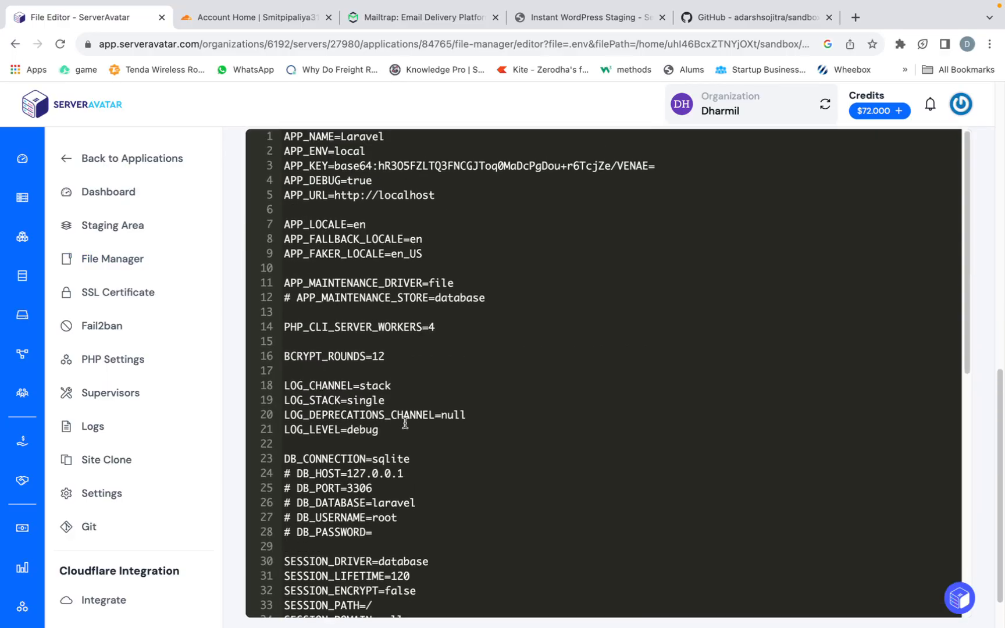
scroll(403, 421, "down", 5)
scroll(404, 421, "down", 3)
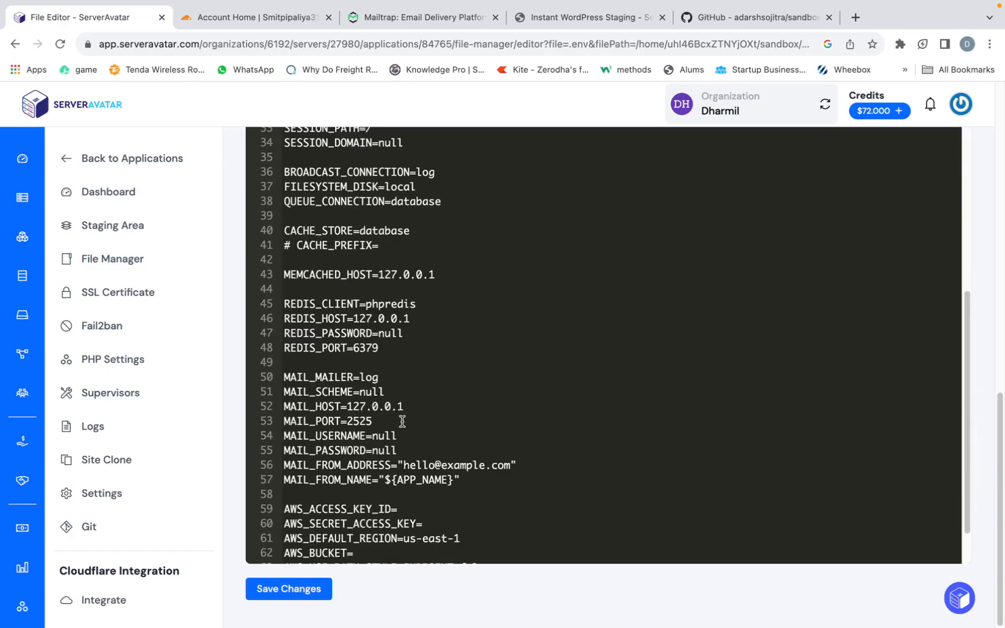
scroll(403, 420, "up", 4)
scroll(403, 420, "up", 3)
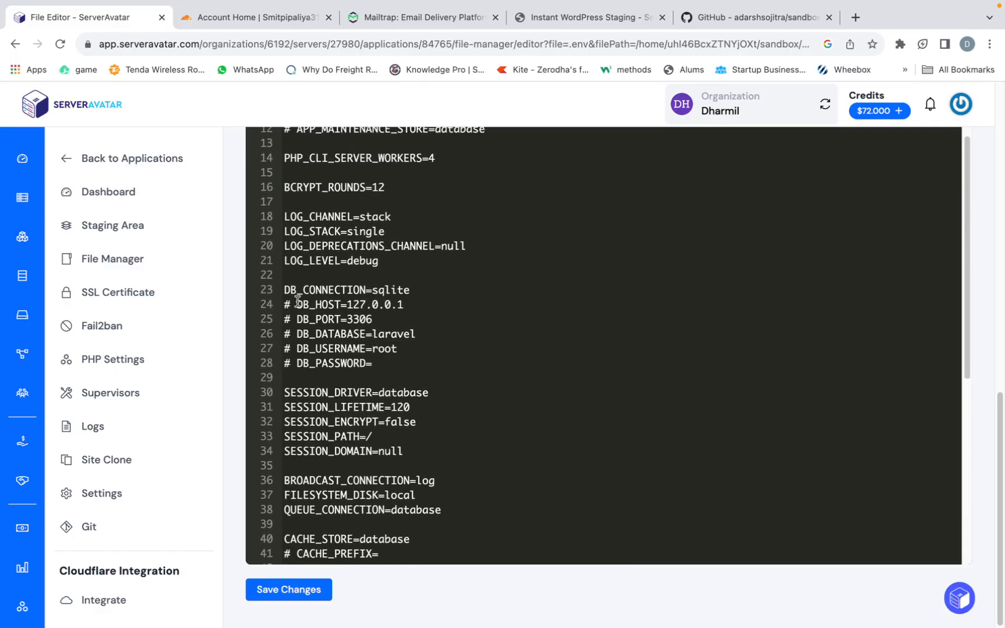
- Set DB_CONNECTION to mysql in the .env file and uncomment the DB_HOST and DB_PORT lines
left_click(411, 288)
double_click(298, 305)
left_click(291, 304)
key("BackSpace")
key("BackSpace")
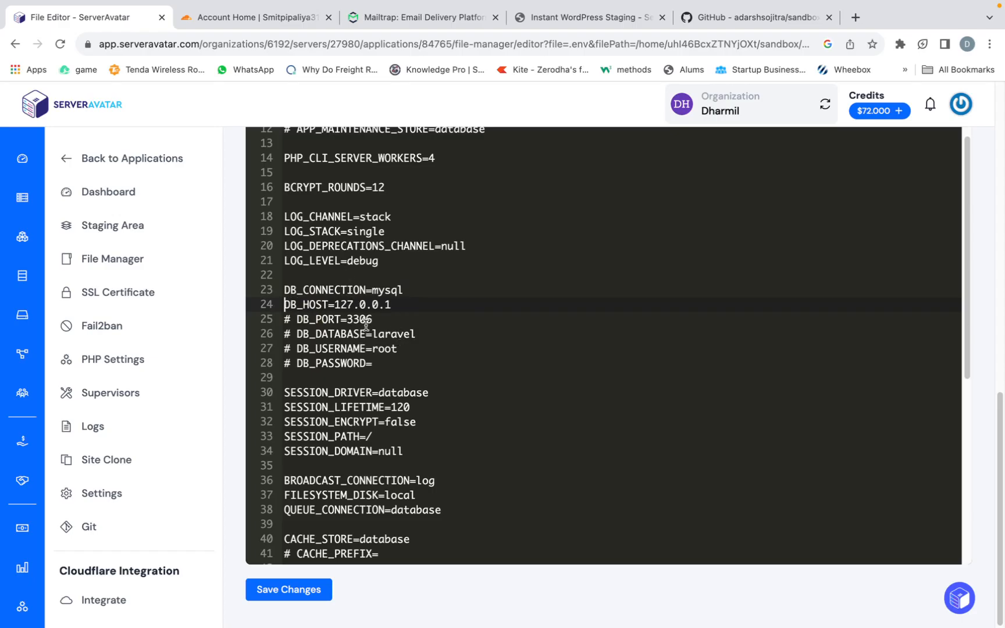
left_click(291, 320)
key("BackSpace")
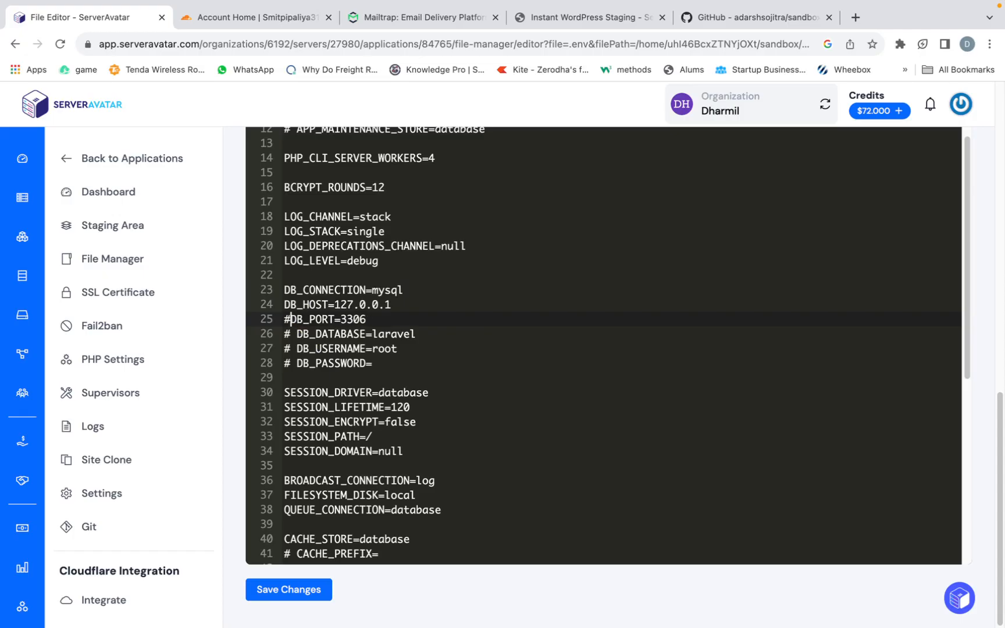
key("BackSpace")
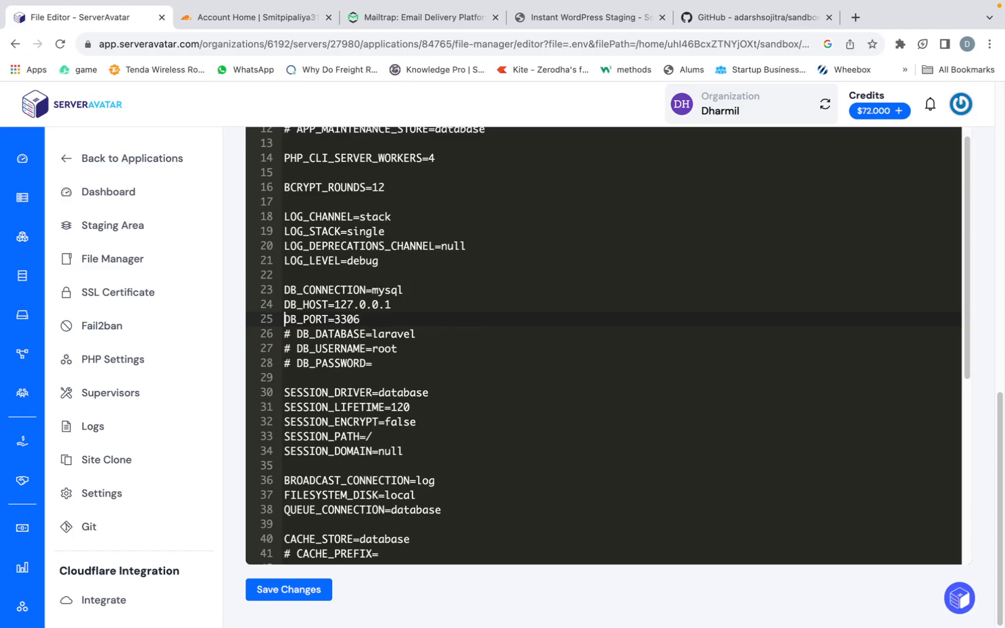
- Uncomment the DB_DATABASE line and set its value to sandbox
left_click(297, 335)
key("BackSpace")
key("BackSpace")
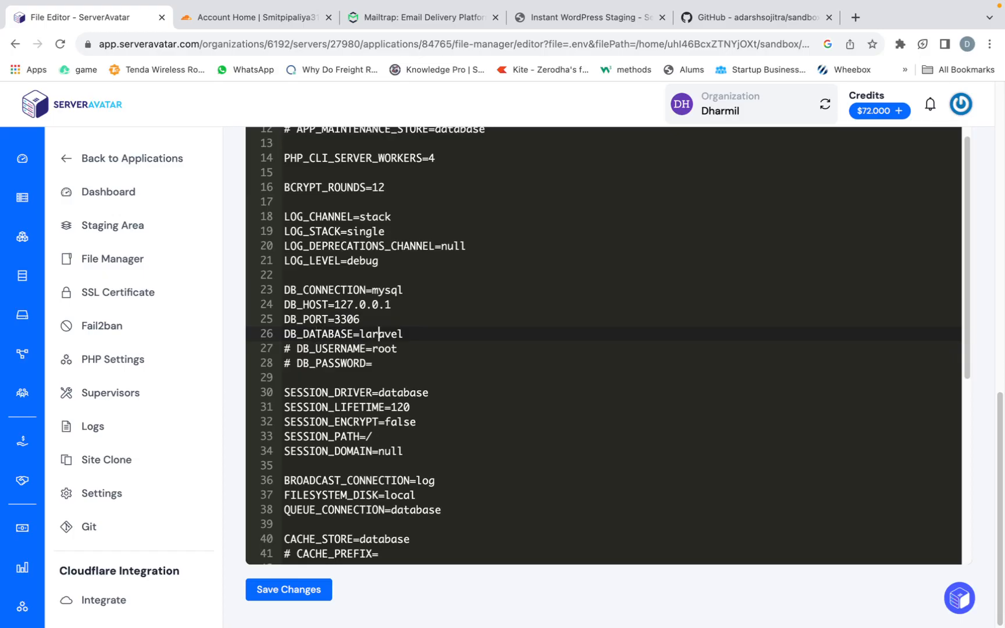
key("BackSpace")
key("BackSpace")
key("BackSpace")
key("BackSpace")
key("BackSpace")
key("BackSpace")
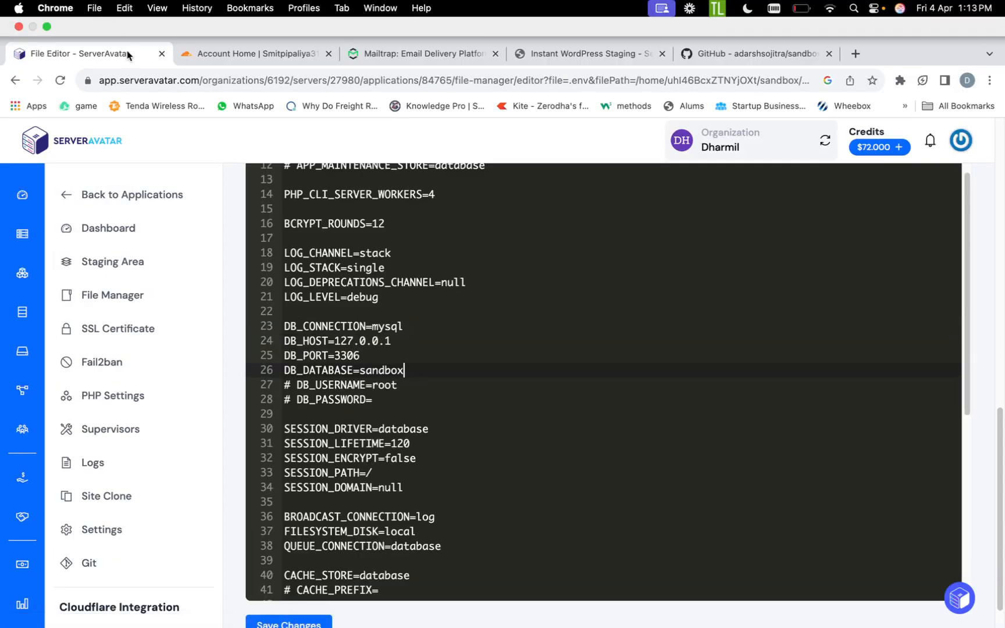
- Duplicate the file editor's browser tab, open the sandbox database's users in the copy, and copy the database username
right_click(127, 55)
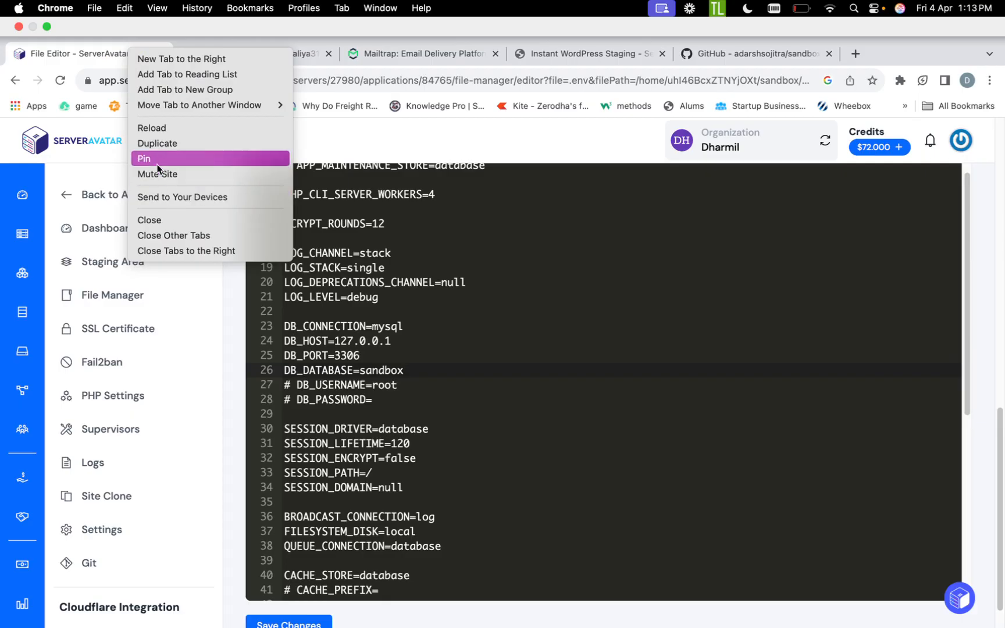
left_click(156, 143)
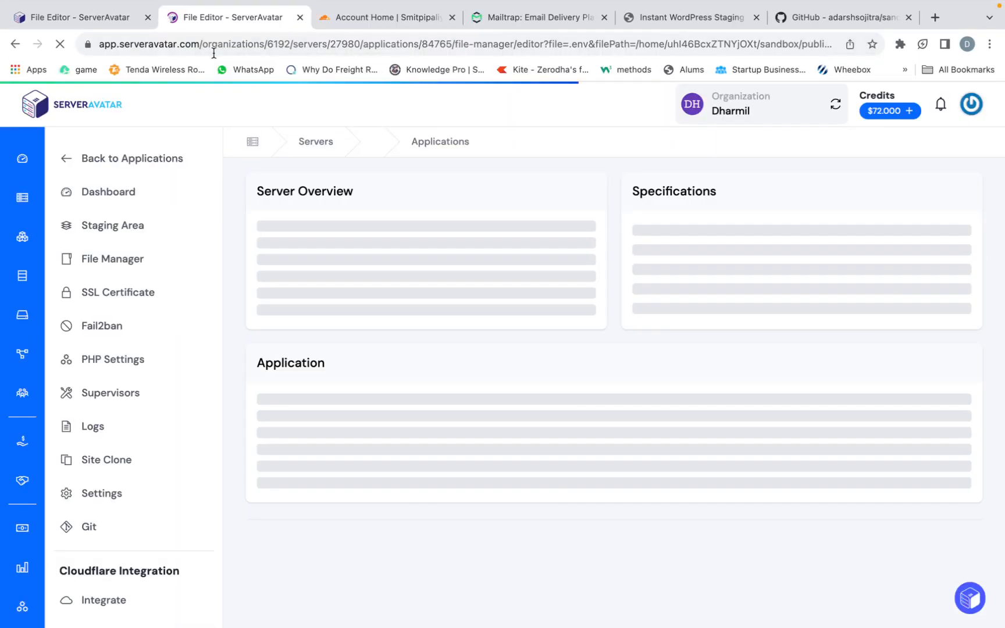
left_click(23, 279)
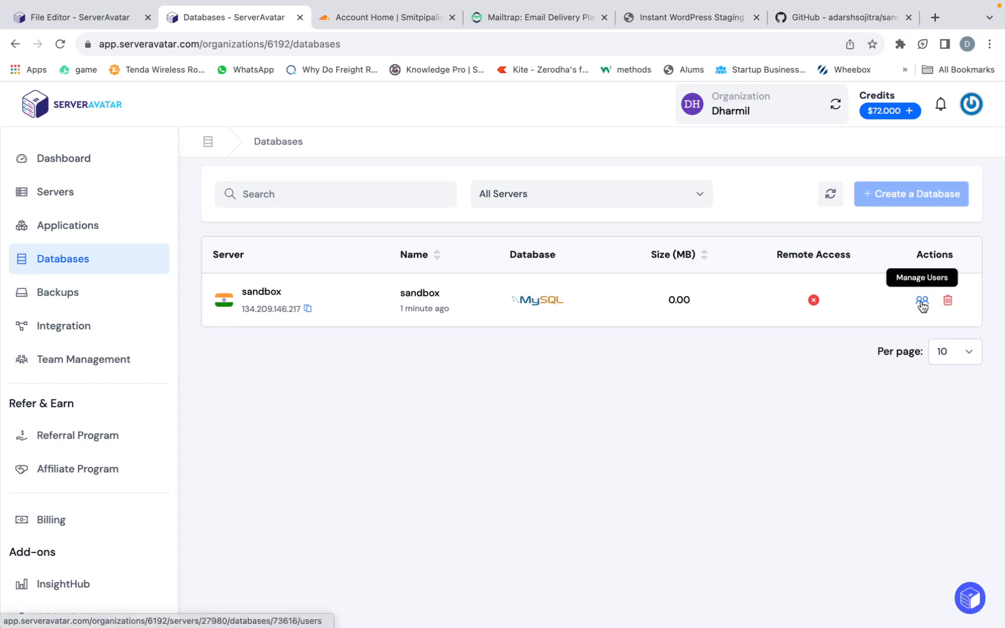
left_click(922, 303)
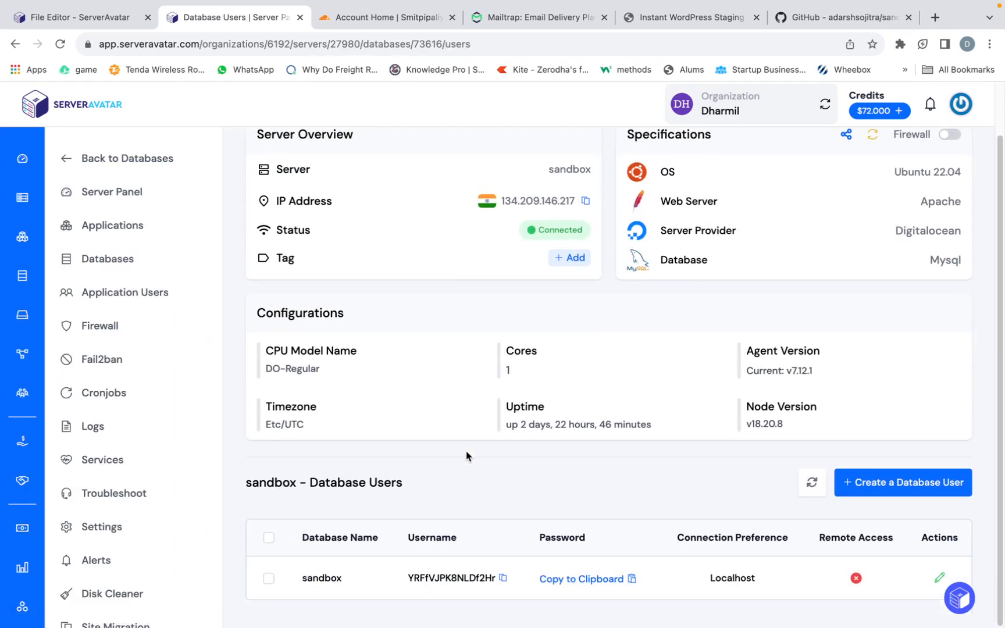
left_click(502, 579)
- Replace the DB_USERNAME value in the .env file with the copied database username and uncomment the line
left_click(93, 18)
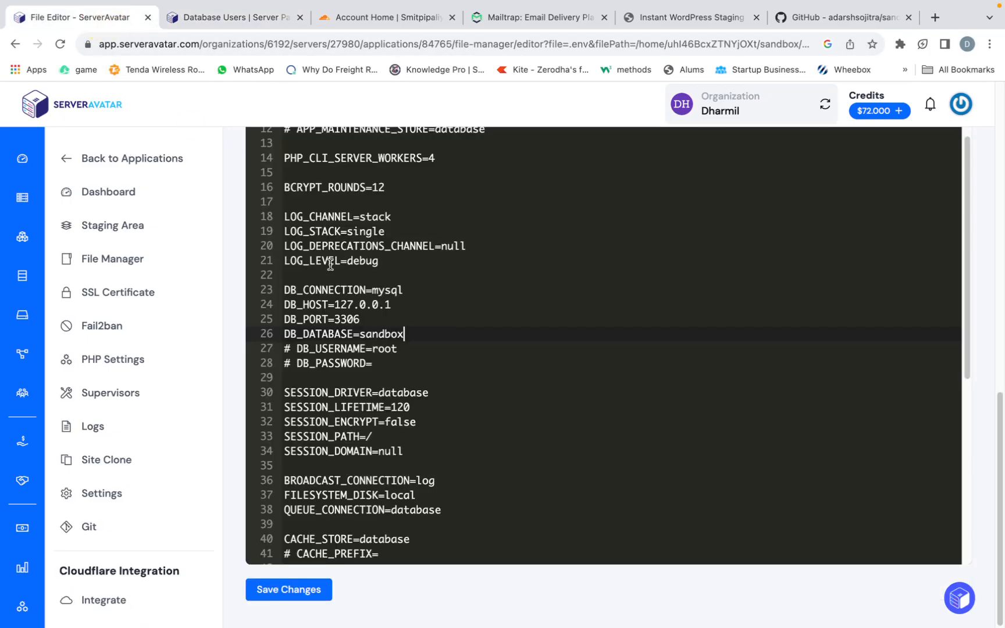
left_click(408, 348)
key("BackSpace")
key("BackSpace")
key("BackSpace")
key("ctrl+v")
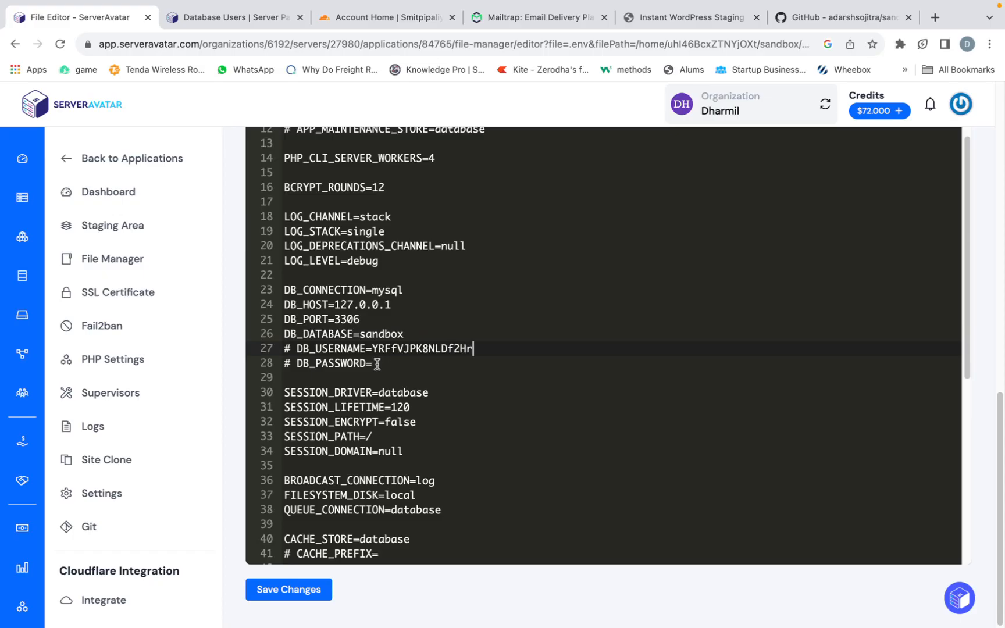
left_click(296, 349)
key("BackSpace")
key("BackSpace")
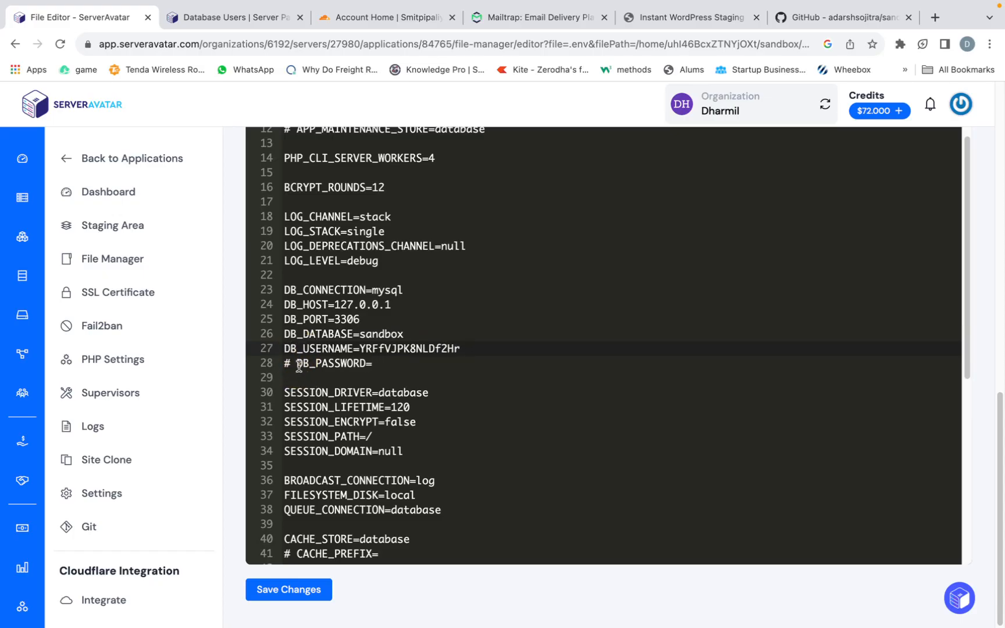
- Copy the sandbox database user's password, uncomment DB_PASSWORD in the .env file and paste the password as its value
left_click(244, 16)
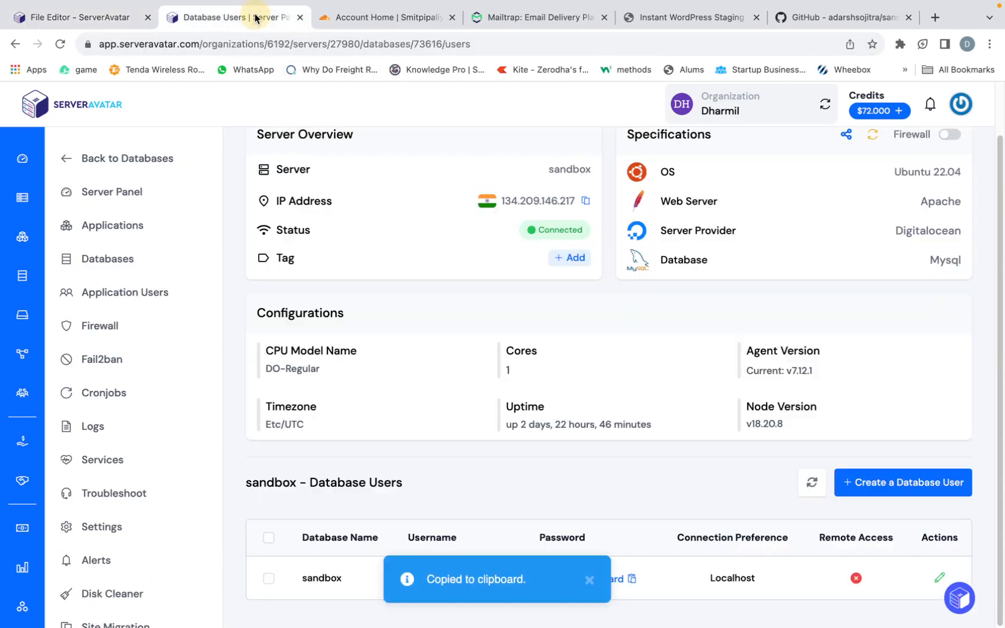
left_click(629, 579)
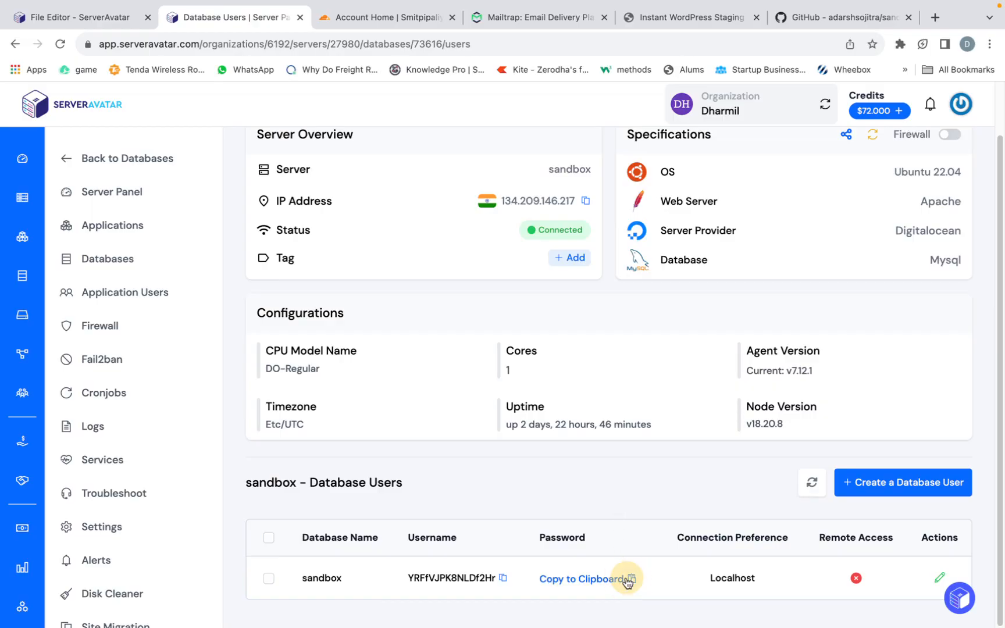
left_click(88, 17)
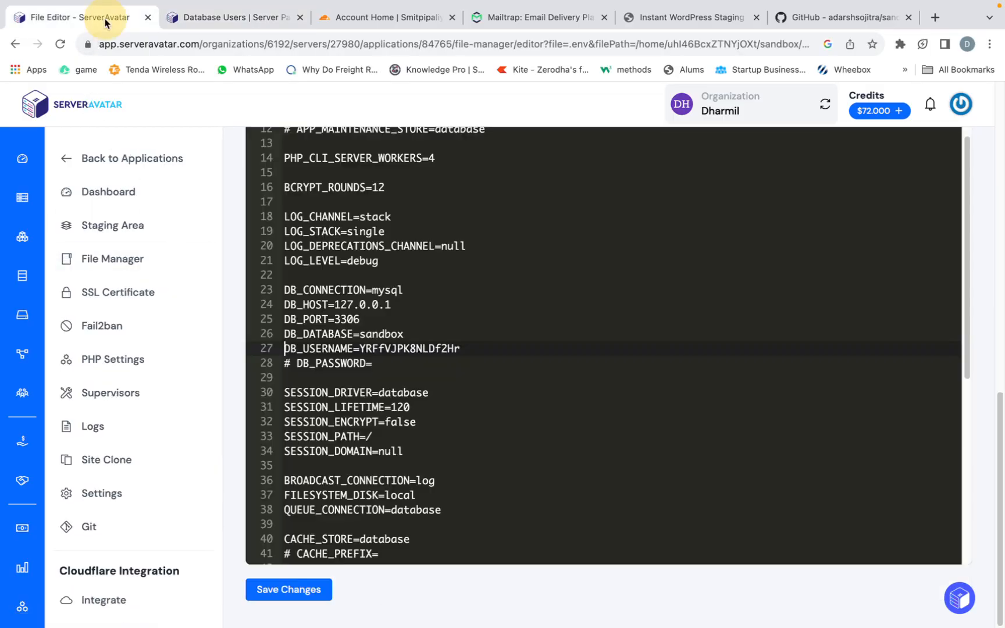
scroll(351, 481, "down", 2)
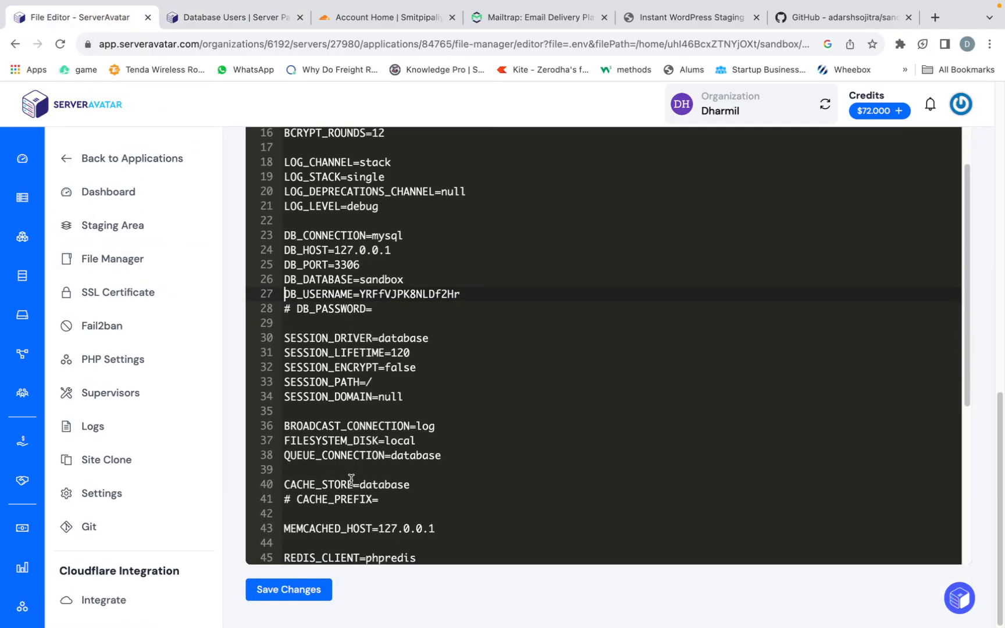
left_click(302, 313)
key("BackSpace")
key("BackSpace")
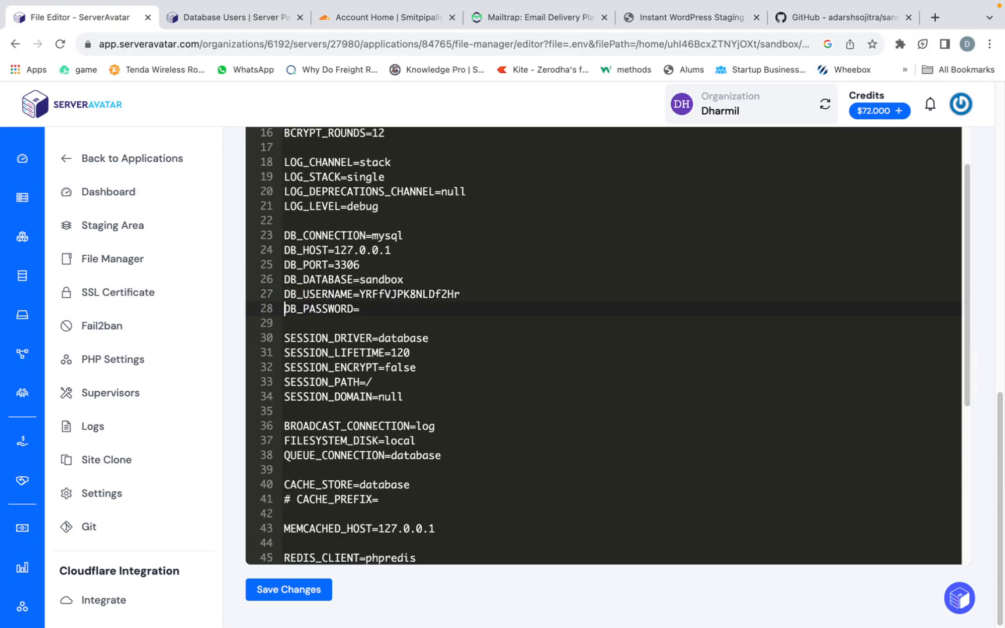
left_click(406, 308)
key("ctrl+v")
- Copy the Redis password from the sandbox server's Redis settings for the REDIS_PASSWORD line of the .env file
scroll(388, 364, "down", 4)
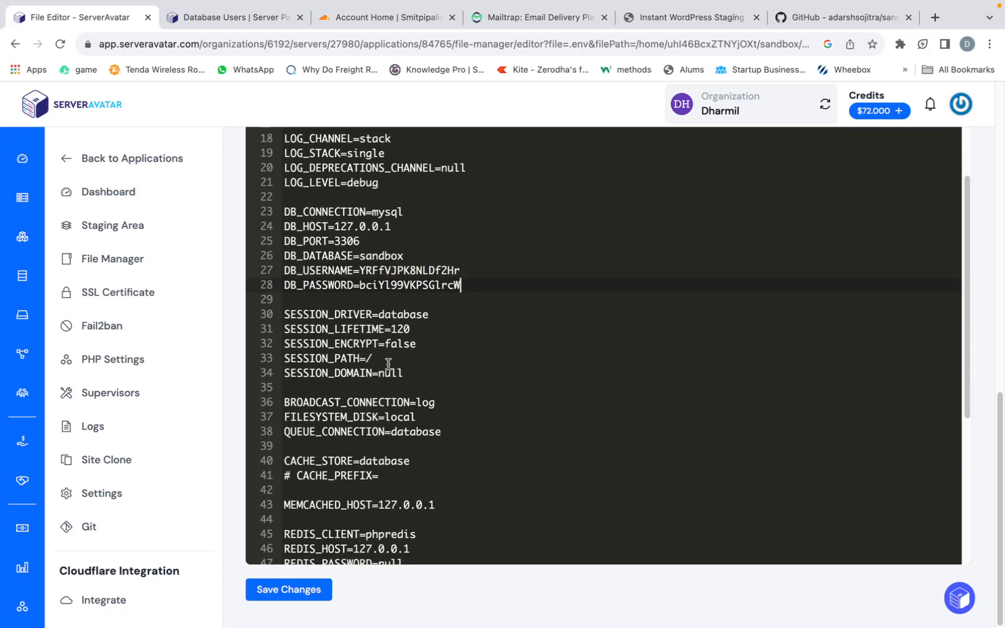
scroll(388, 364, "down", 1)
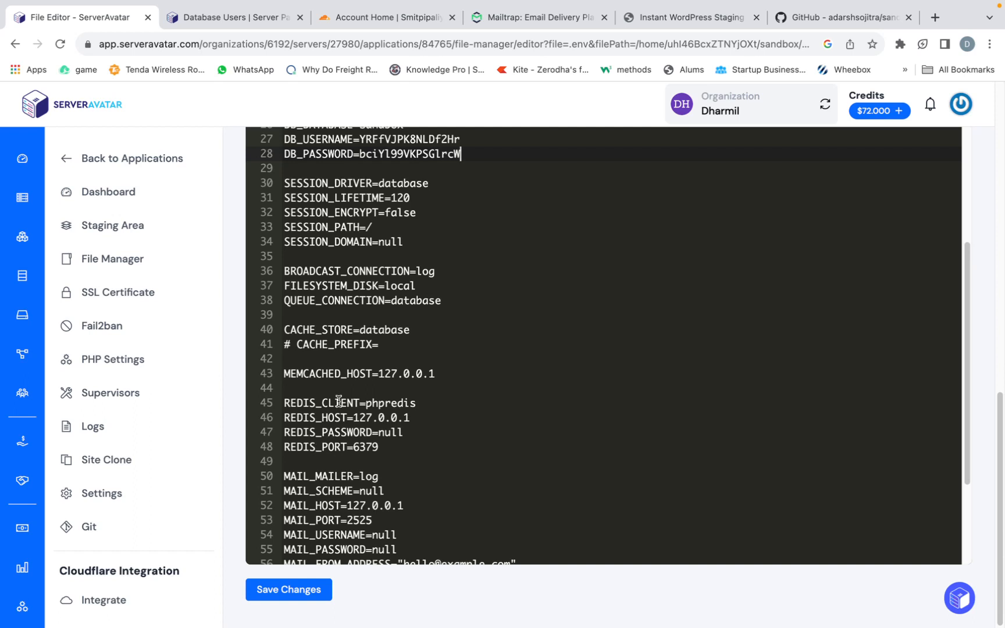
left_click(406, 434)
left_click(237, 19)
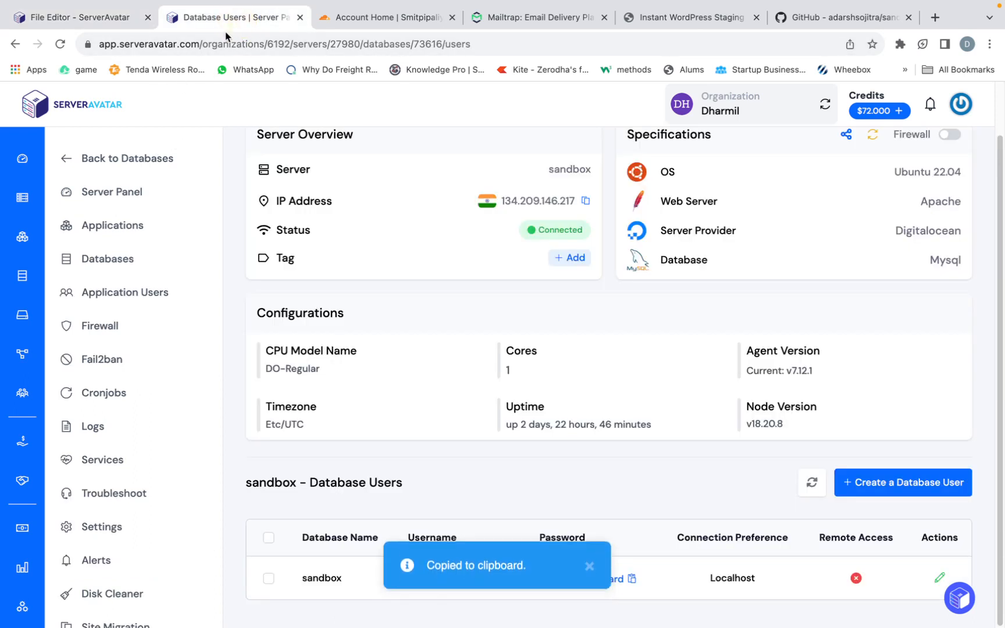
left_click(118, 532)
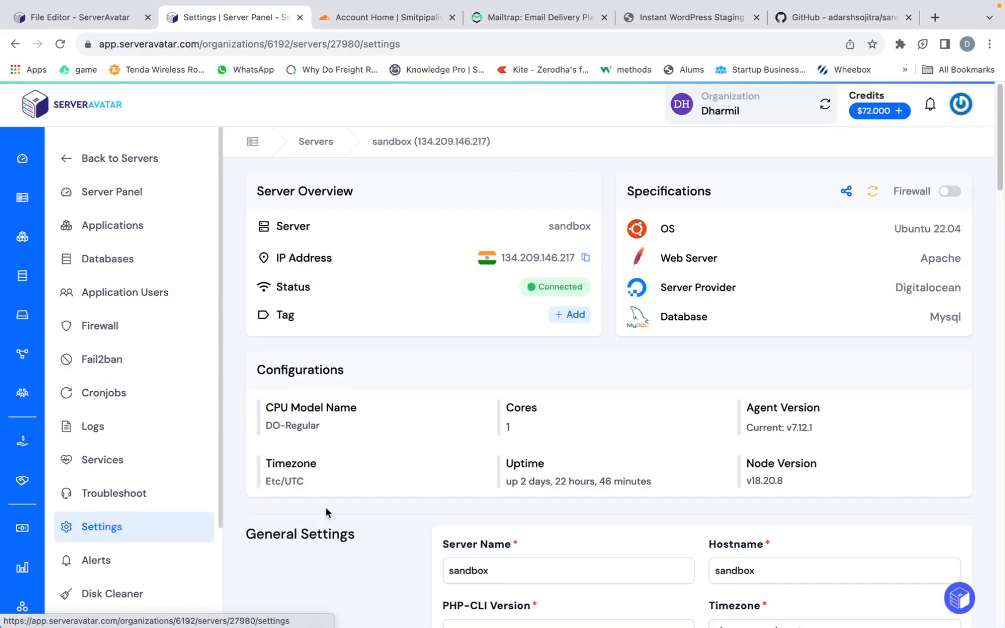
scroll(549, 582, "down", 10)
scroll(550, 551, "down", 10)
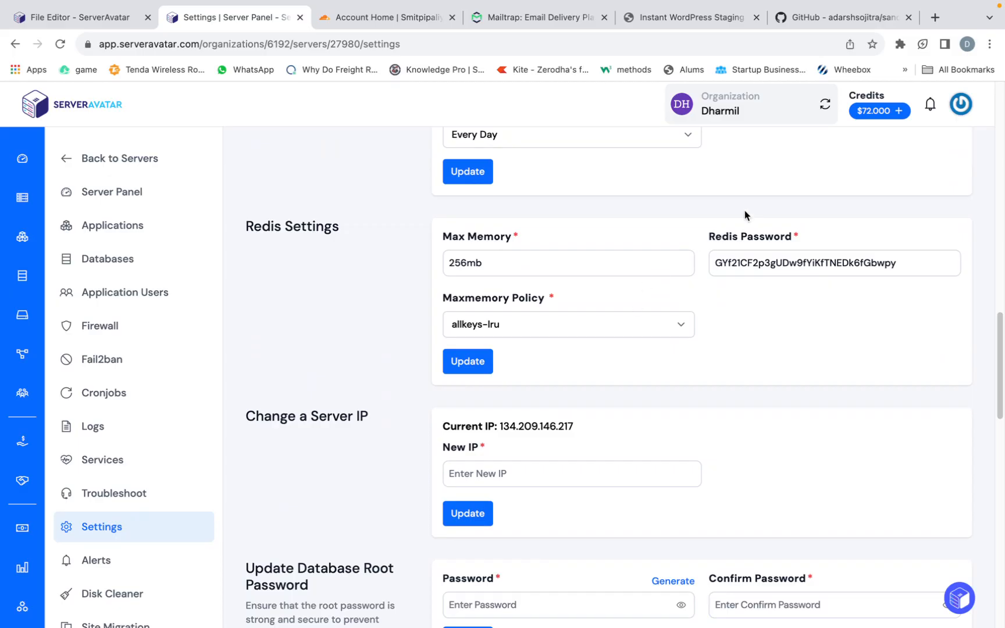
left_click_drag(717, 260, 909, 260)
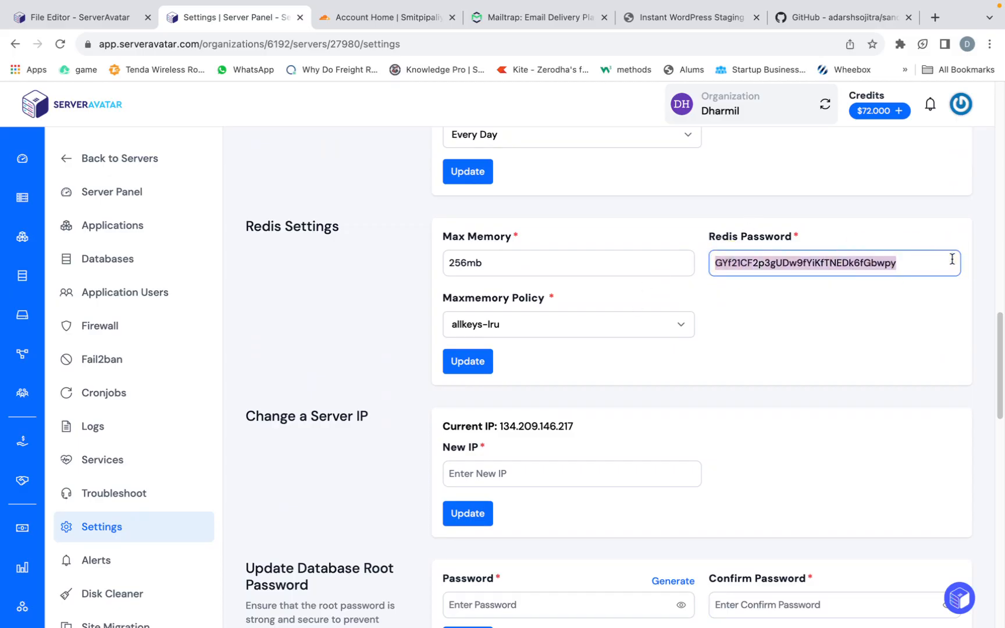
- Replace the null value of REDIS_PASSWORD in the .env file with the copied Redis password
left_click(114, 17)
key("BackSpace")
key("BackSpace")
key("BackSpace")
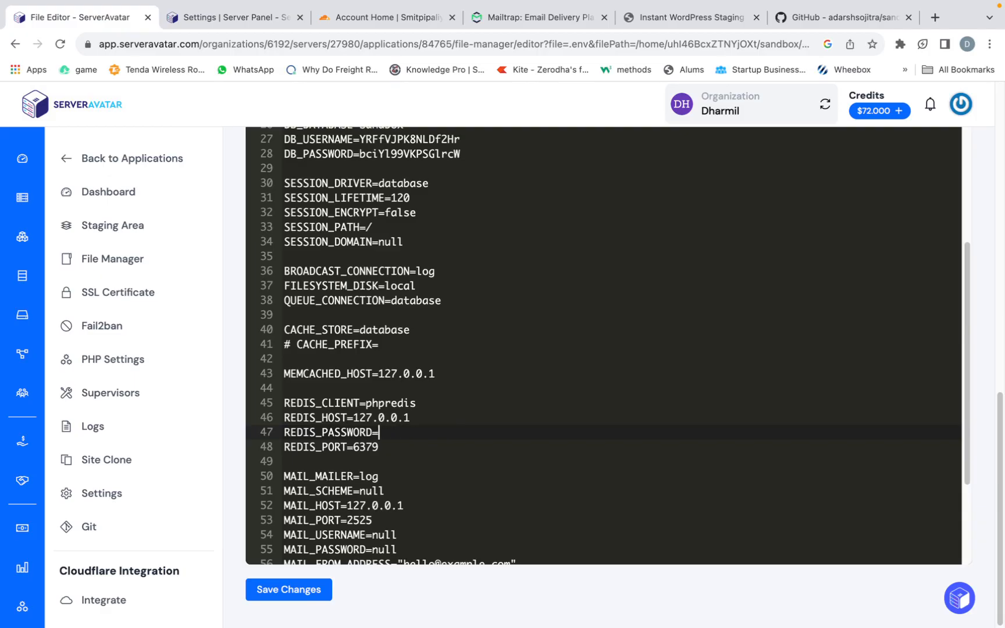
key("super+v")
scroll(446, 447, "up", 6)
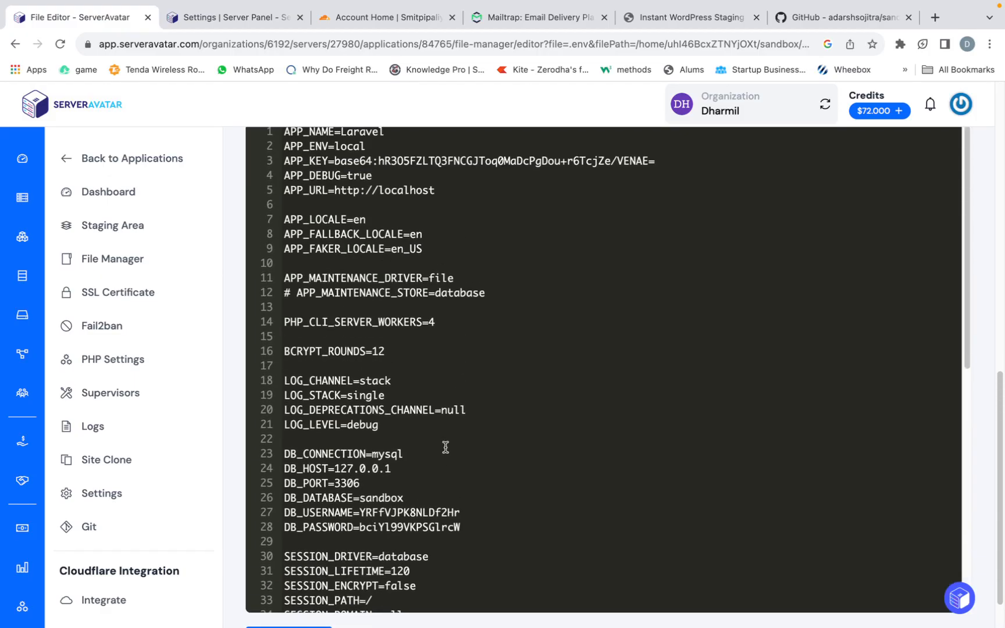
scroll(445, 447, "up", 5)
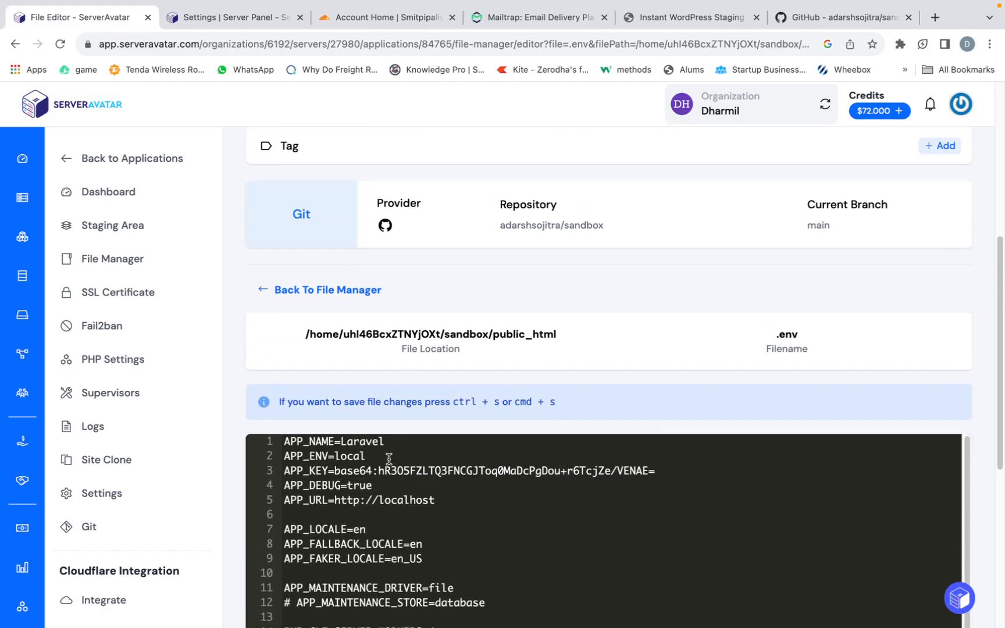
- Set APP_ENV to production in the .env file and save the file changes, confirming the save
left_click(379, 466)
left_click(377, 458)
key("BackSpace")
key("BackSpace")
key("BackSpace")
type("producti")
scroll(603, 530, "down", 2)
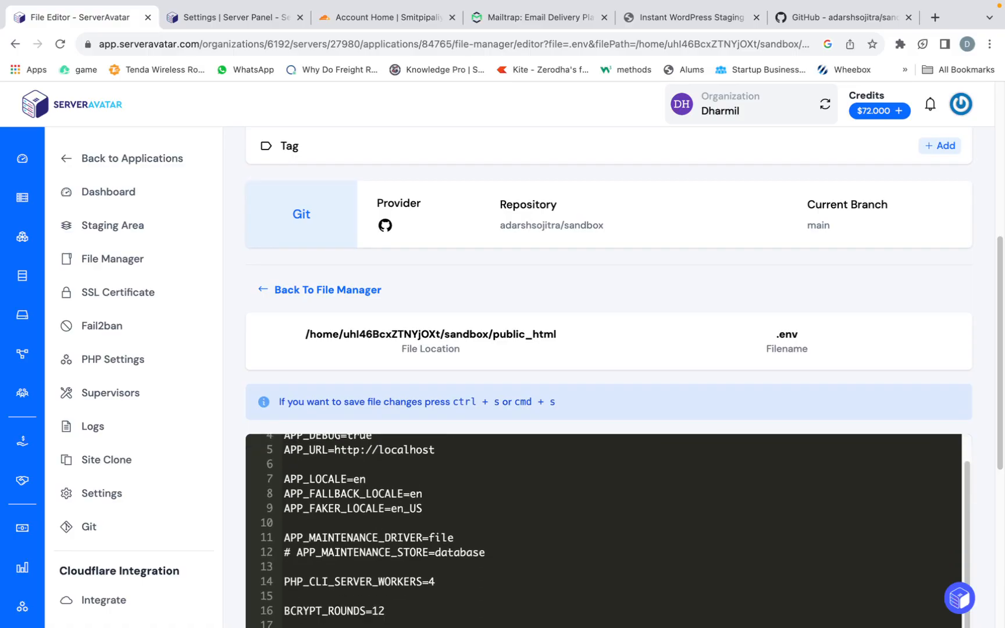
scroll(337, 349, "down", 10)
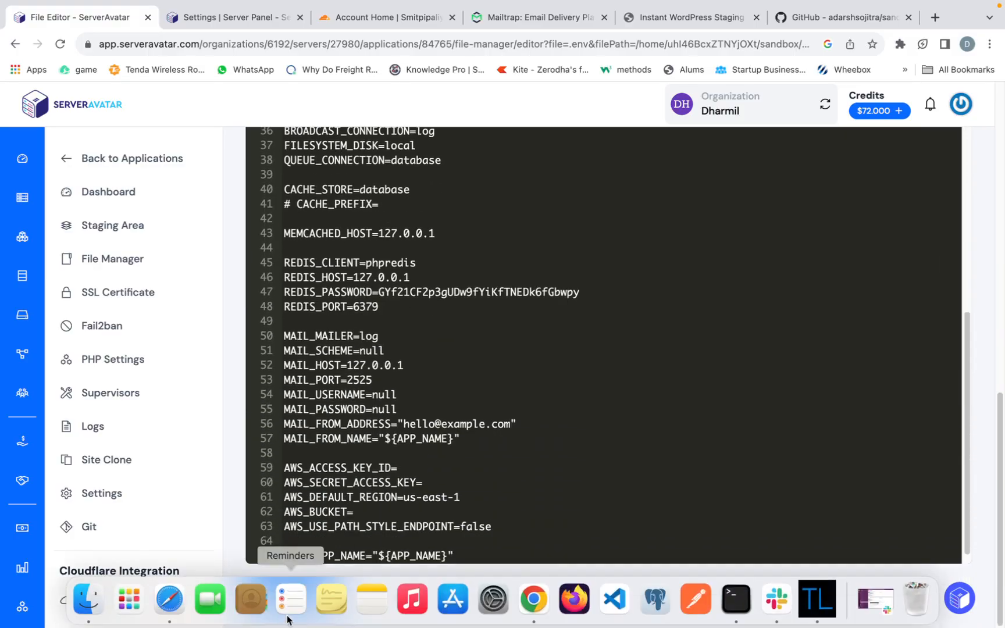
left_click(296, 590)
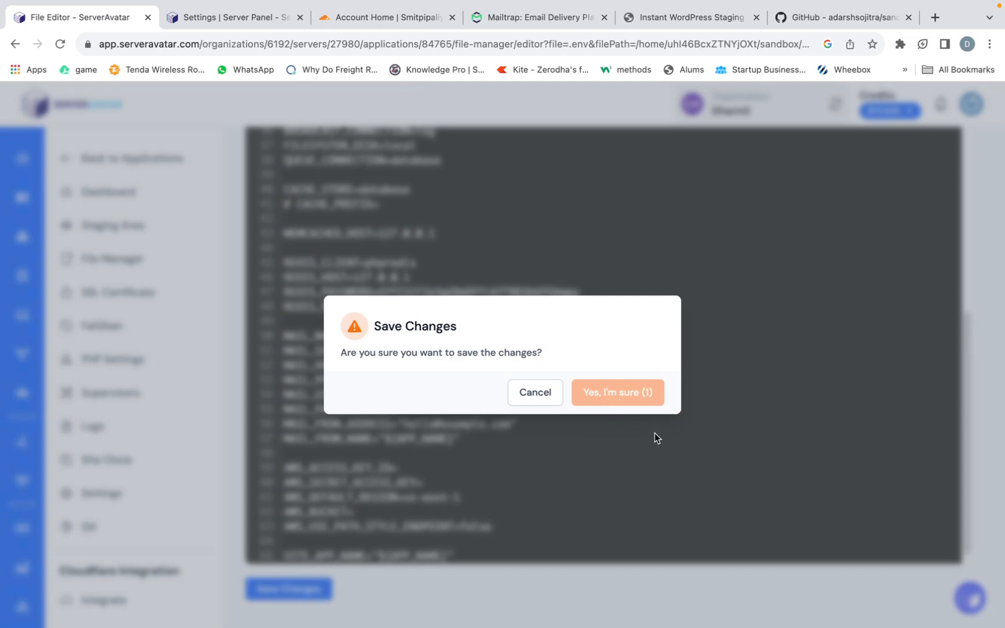
left_click(625, 391)
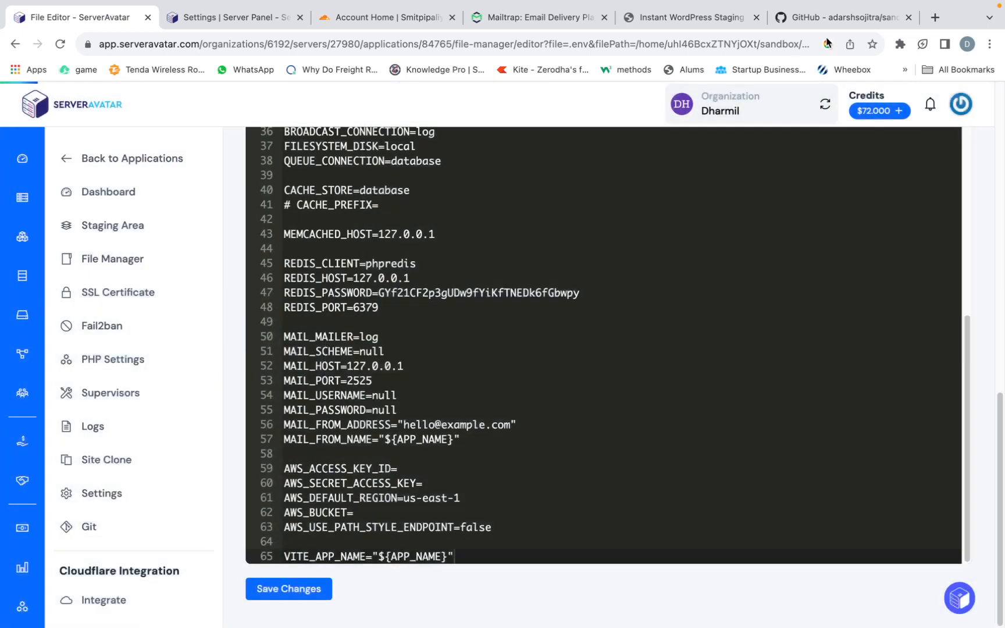
- Check the GitHub README for the Step 5 commands that run the migrations and seed the database
left_click(844, 17)
scroll(373, 482, "down", 2)
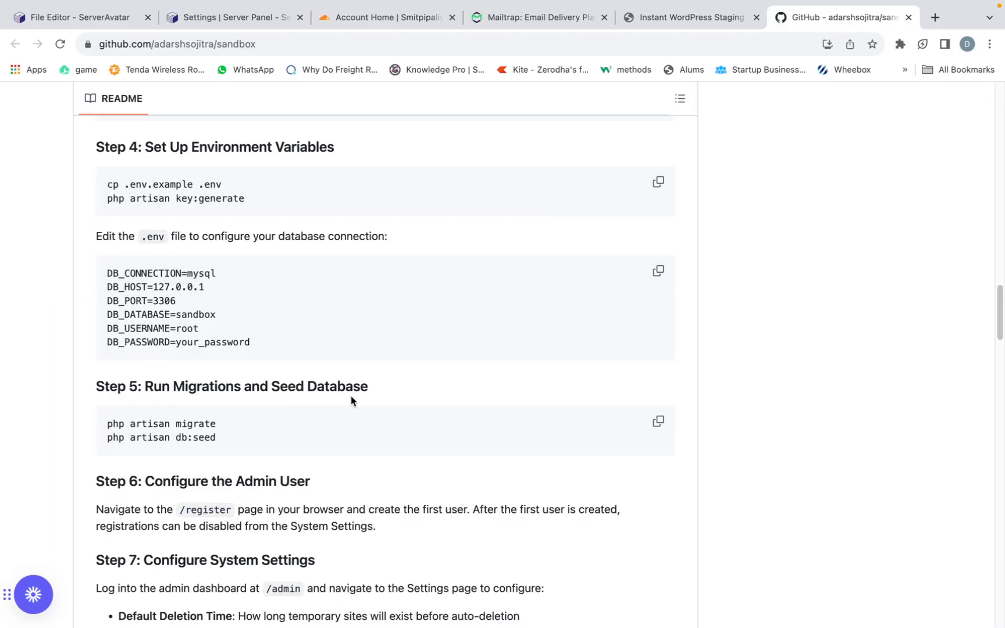
key("ctrl+Left")
key("ctrl+Right")
key("super+1")
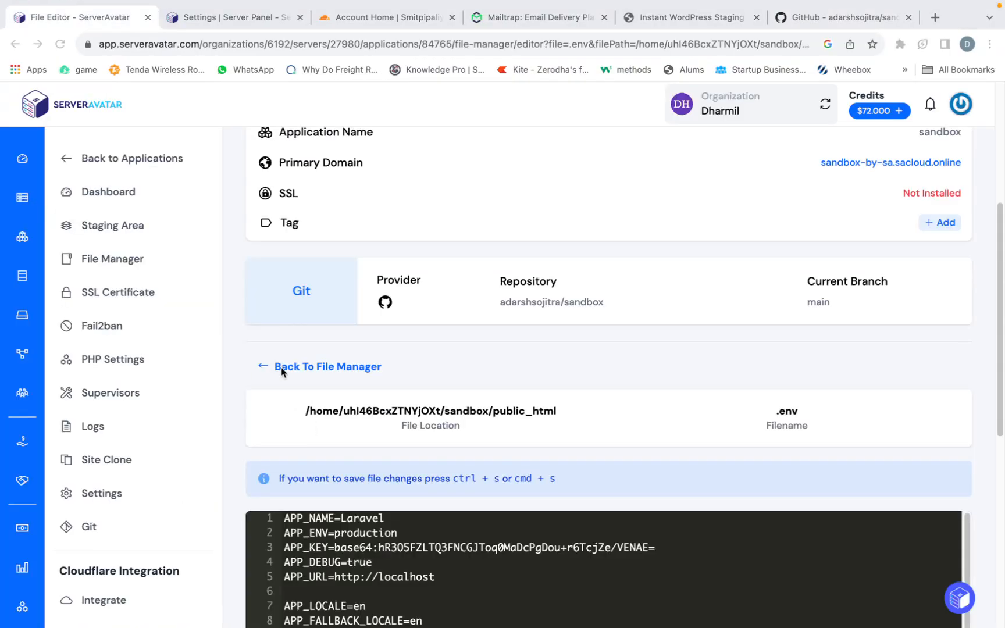
- Open the sandbox application's dashboard and review its SFTP/SSH credentials
left_click(107, 187)
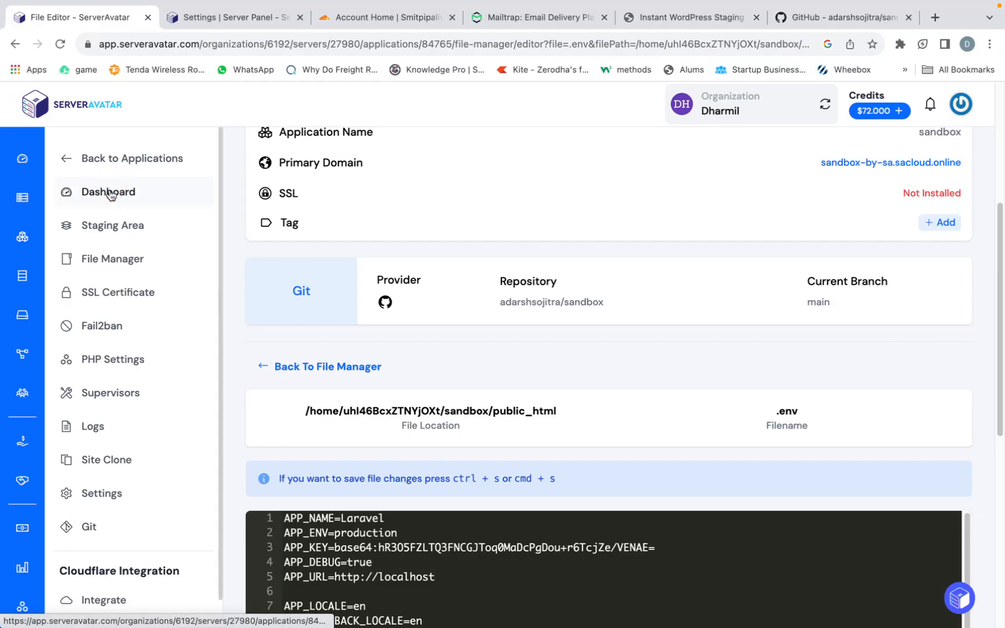
left_click(111, 194)
scroll(477, 435, "down", 3)
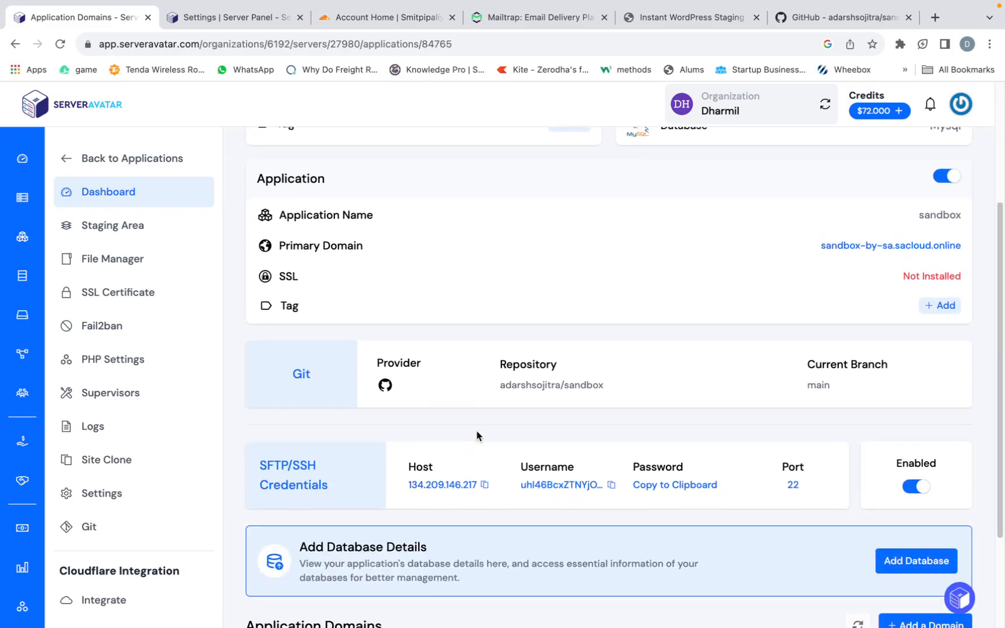
scroll(477, 436, "down", 1)
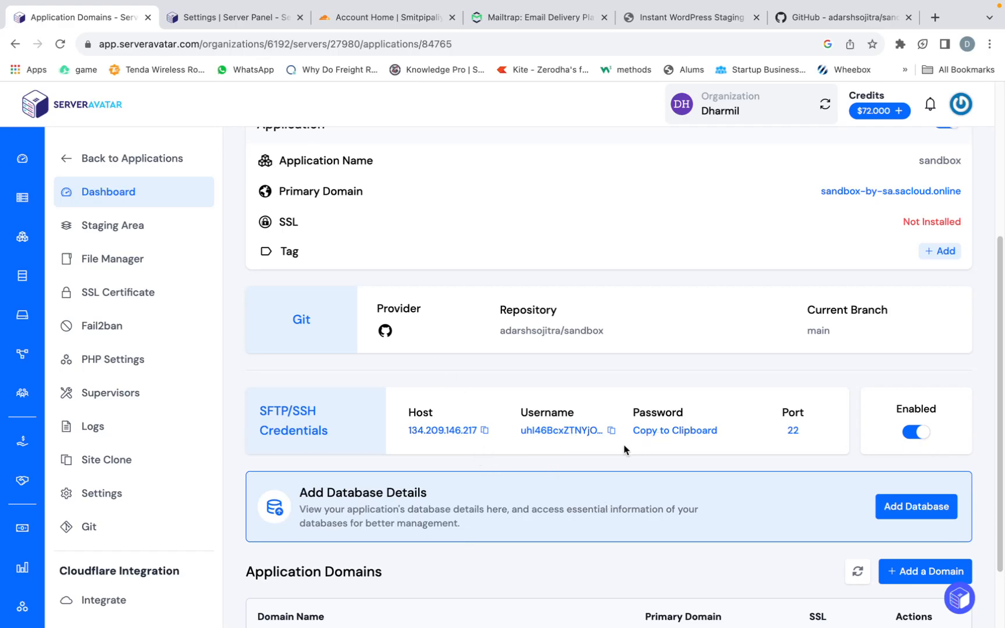
scroll(626, 447, "down", 3)
scroll(625, 450, "up", 3)
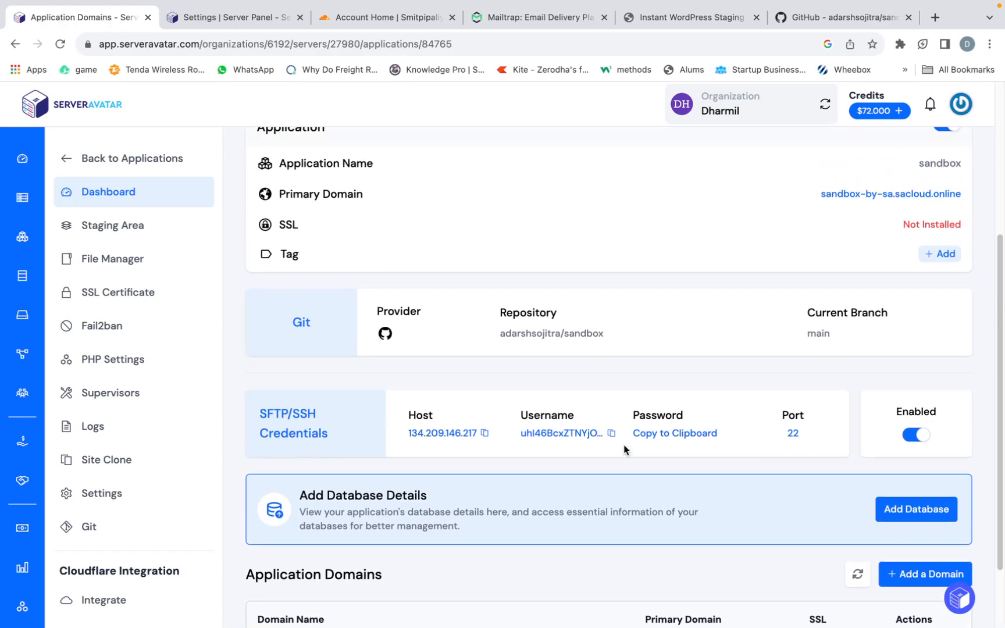
- Switch to the terminal's SSH session, list the home directory and change into the sandbox folder
key("ctrl+Left")
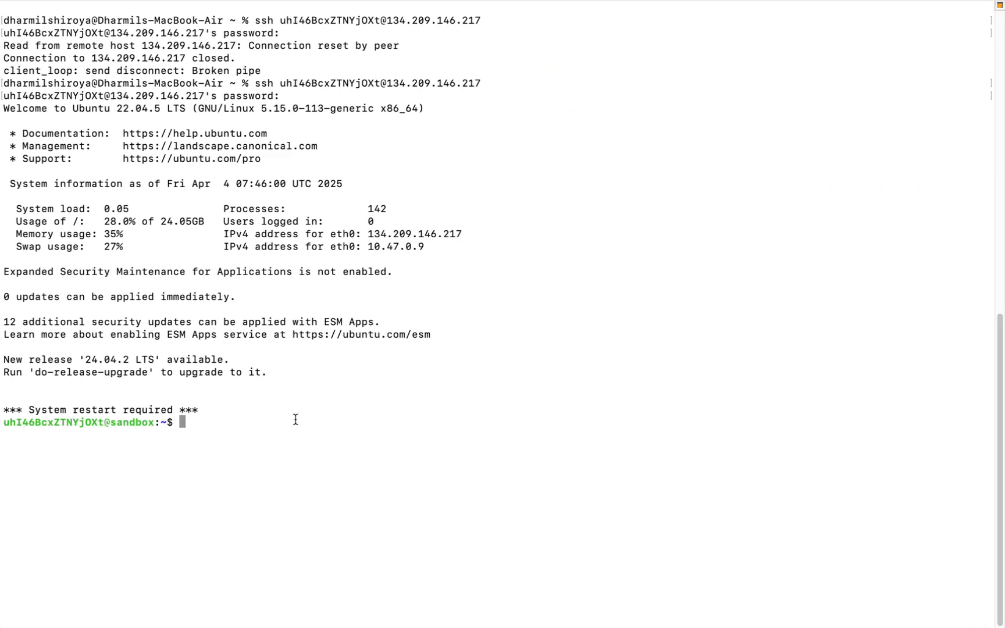
key("Return")
key("Return")
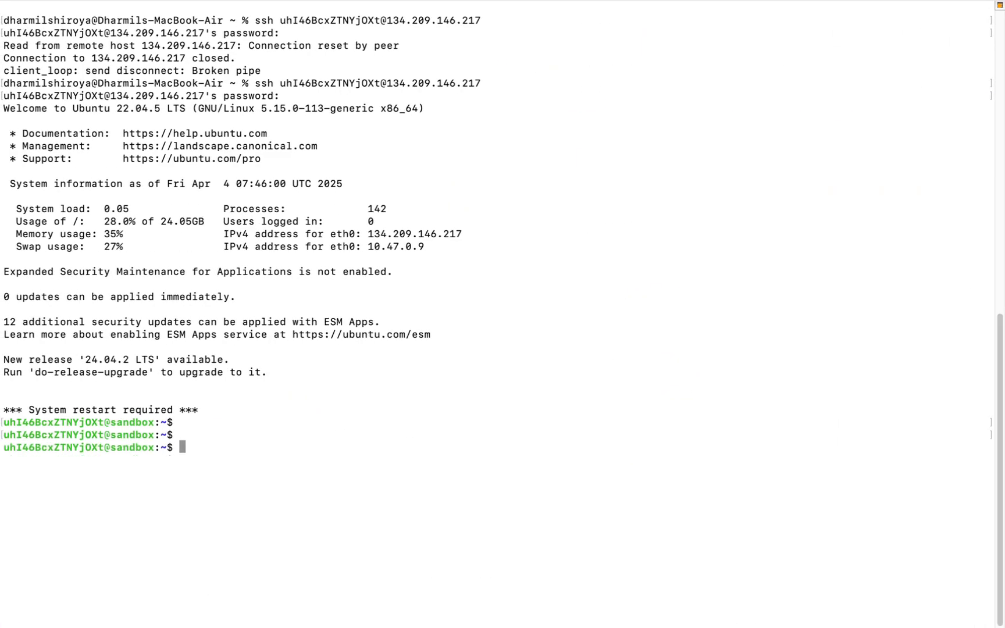
type("ls")
key("Return")
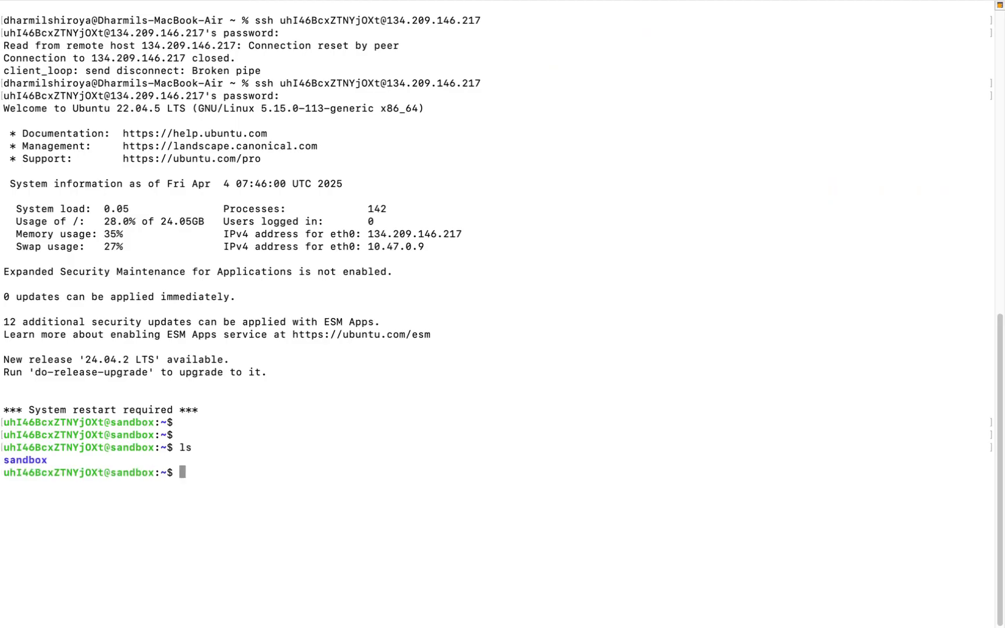
type("cd san")
type("do")
type("ox")
key("Return")
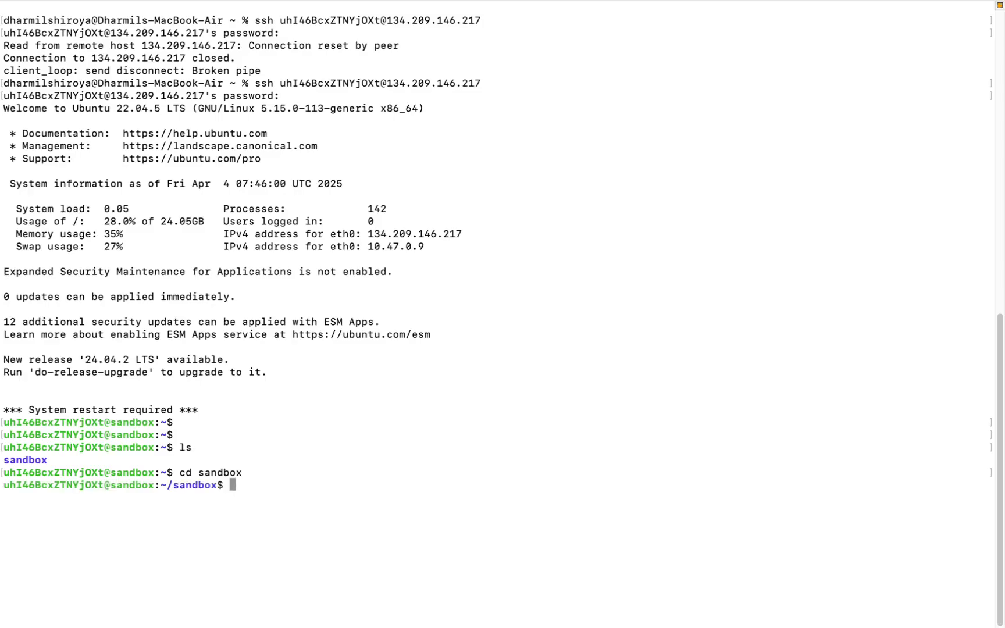
- List the sandbox folder, change into public_html and list its contents
type("ls")
key("Return")
type("cd publi")
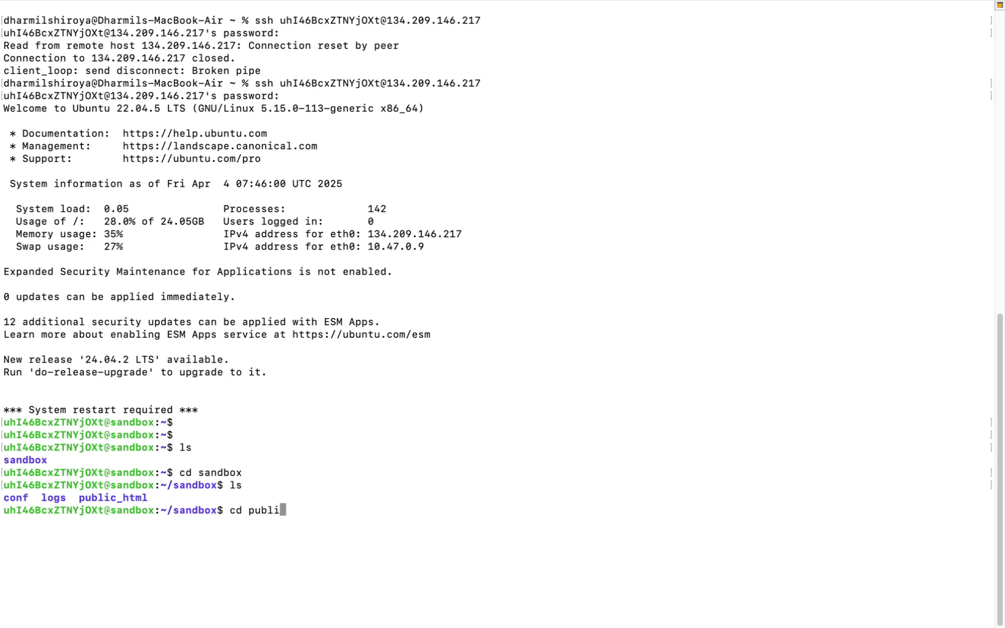
key("Tab")
key("Return")
type("ls")
key("Return")
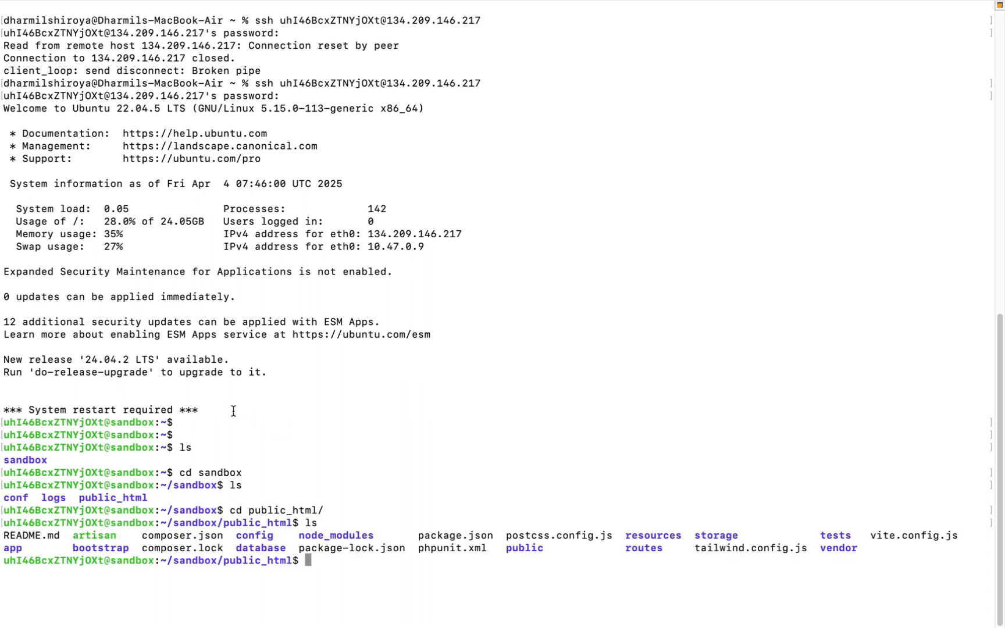
- Copy php artisan migrate from README Step 5, run it in public_html over SSH and answer Yes to the production confirmation
key("ctrl+Right")
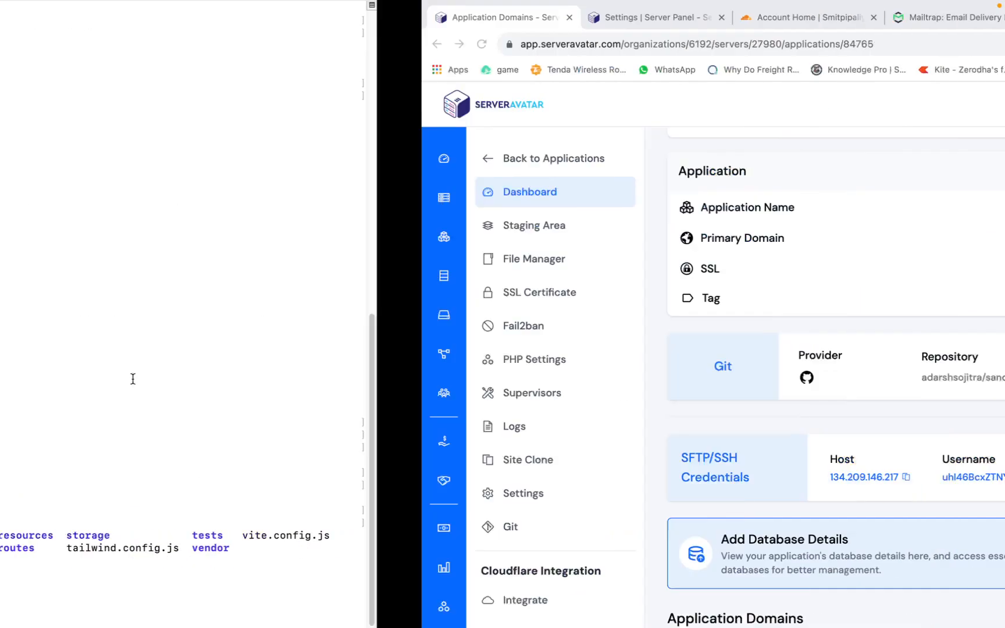
left_click(815, 20)
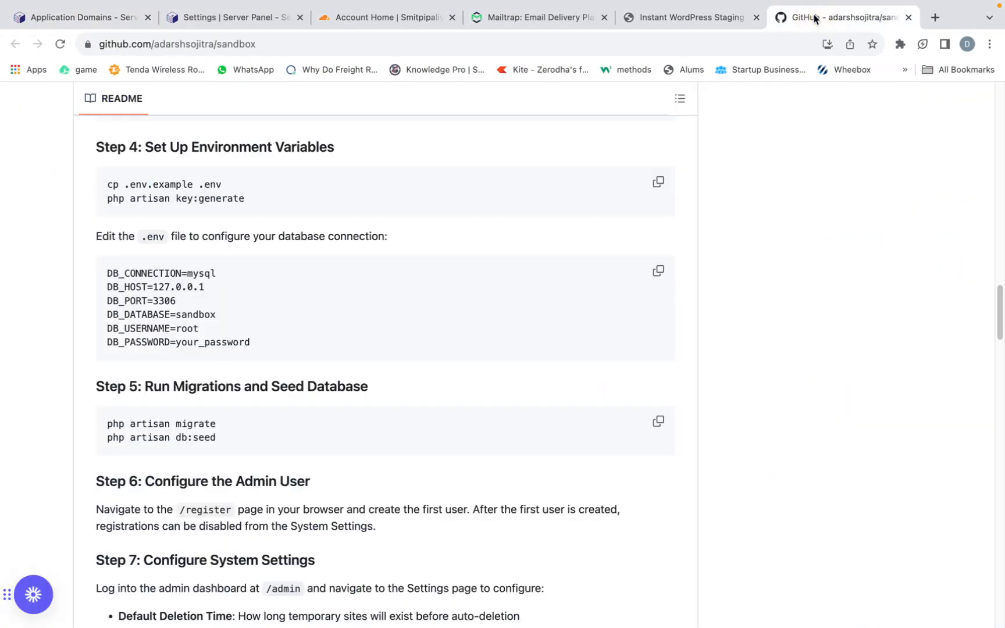
scroll(523, 361, "down", 2)
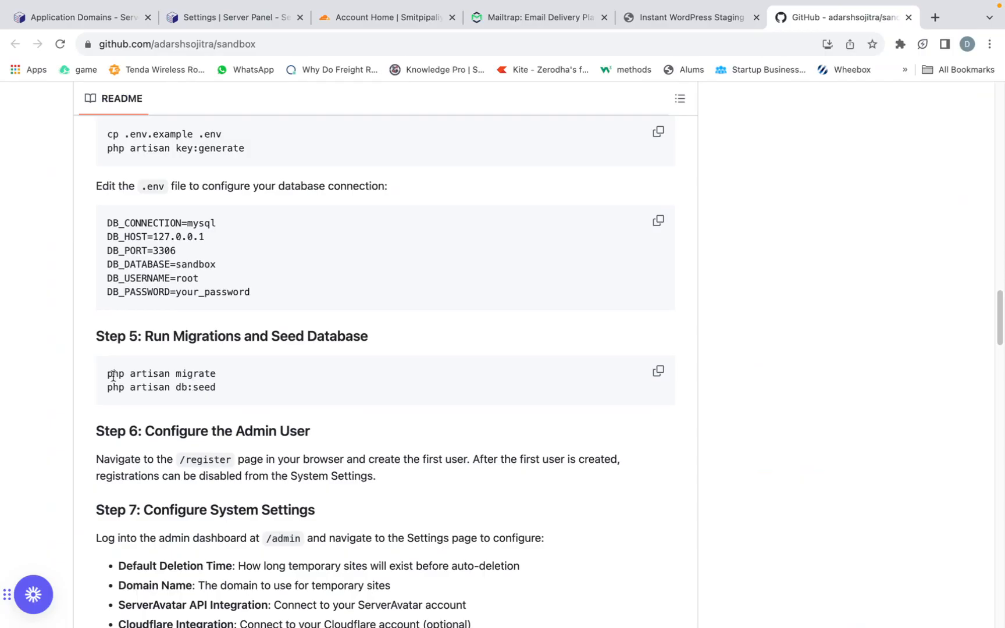
left_click_drag(105, 378, 216, 381)
key("super+c")
key("ctrl+Left")
key("ctrl+Left")
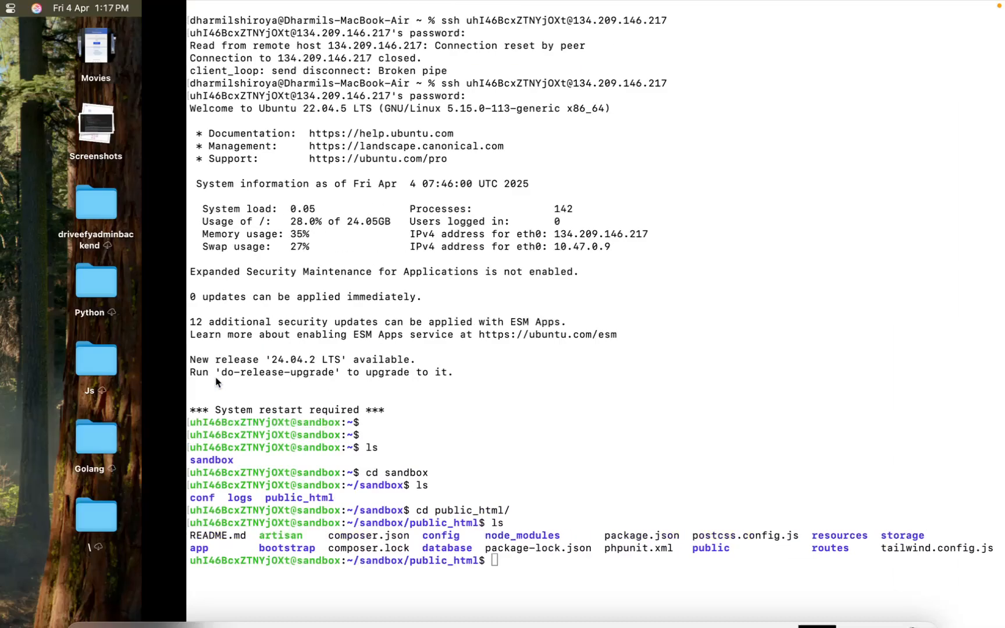
key("ctrl+Right")
key("super+v")
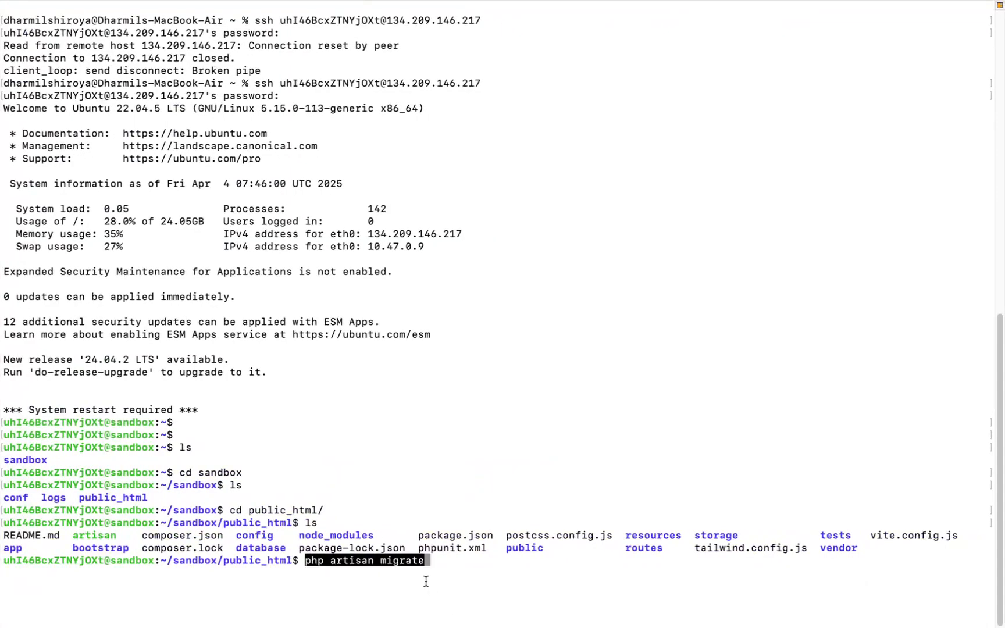
key("Return")
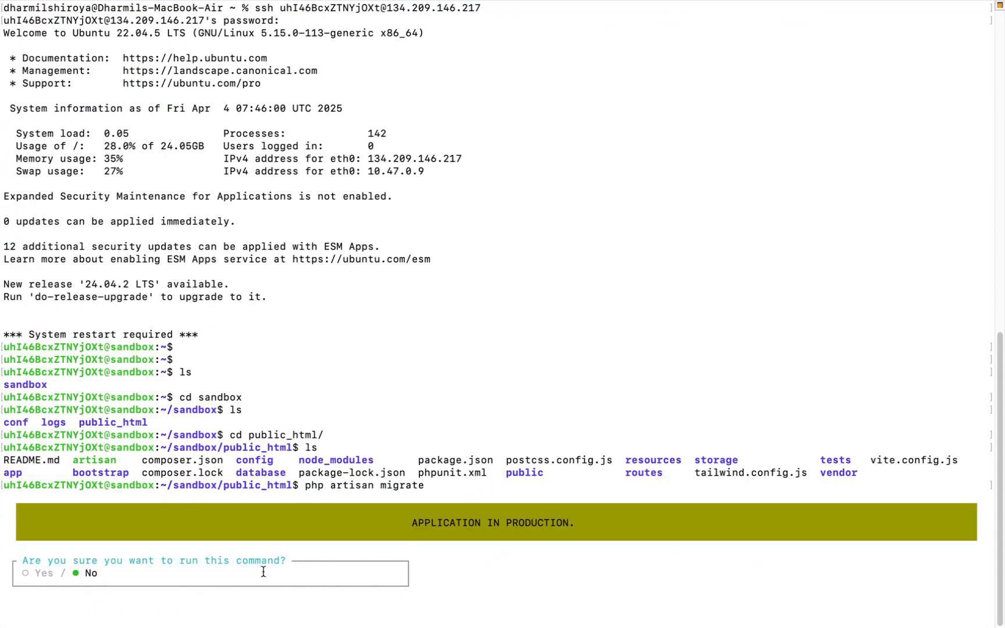
key("Left")
key("Return")
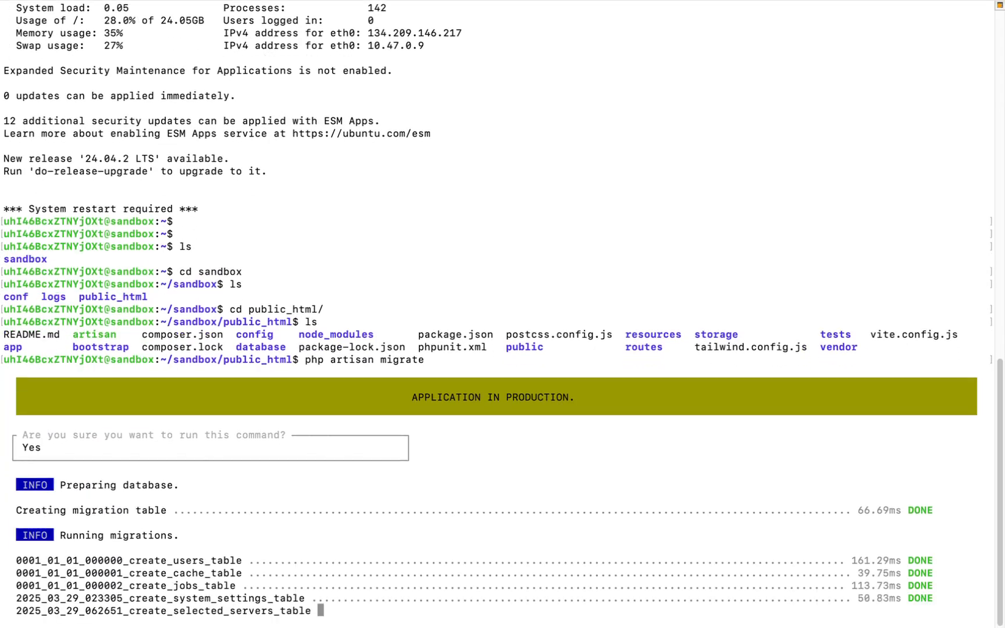
- Copy php artisan db:seed from the README, run it in the SSH session and answer Yes to the production confirmation
key("ctrl+Right")
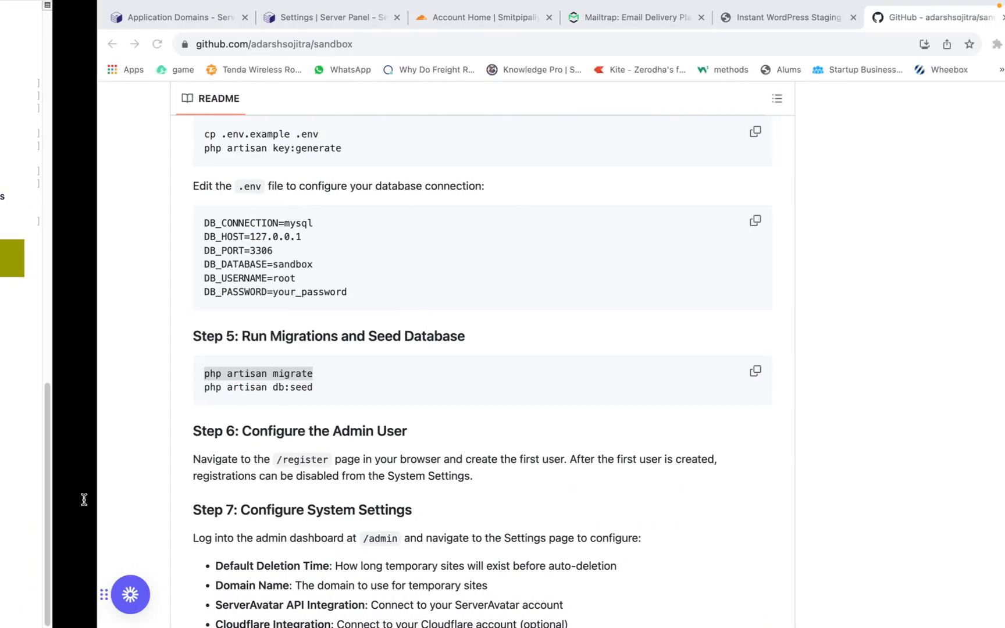
left_click_drag(109, 388, 224, 393)
key("super+c")
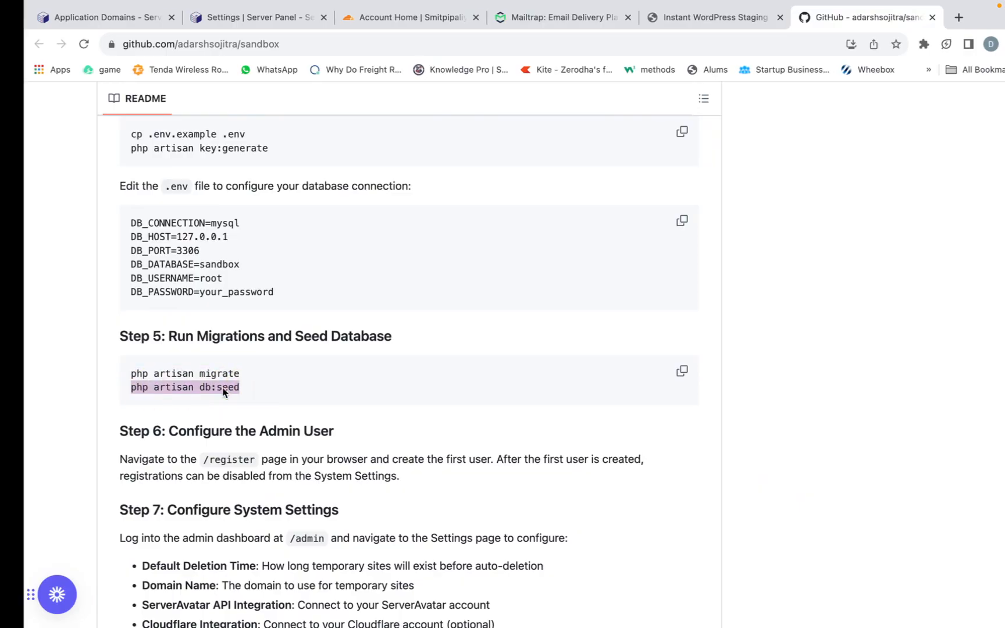
key("ctrl+Left")
key("super+v")
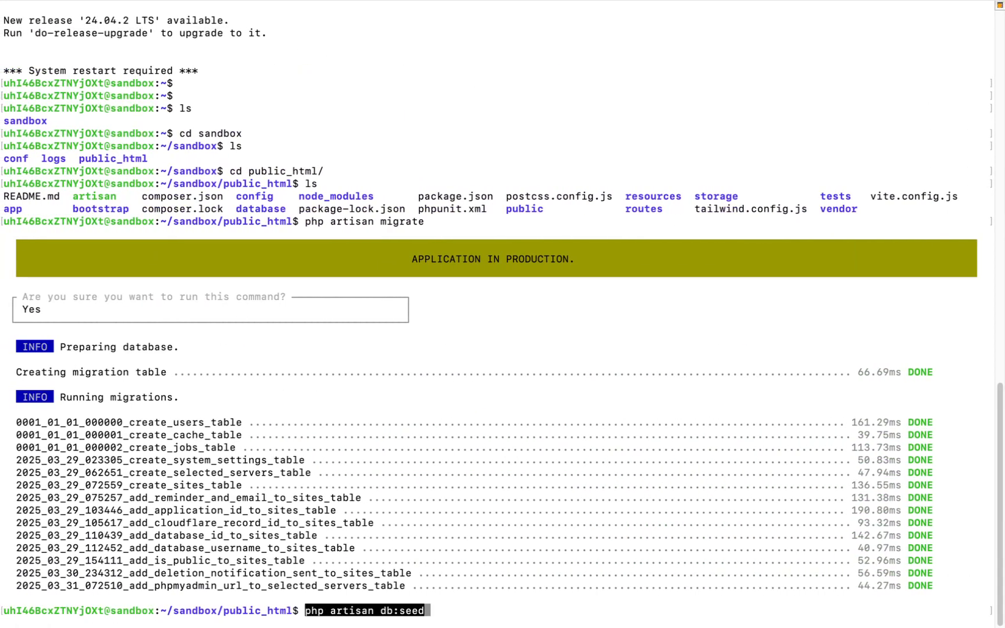
key("Return")
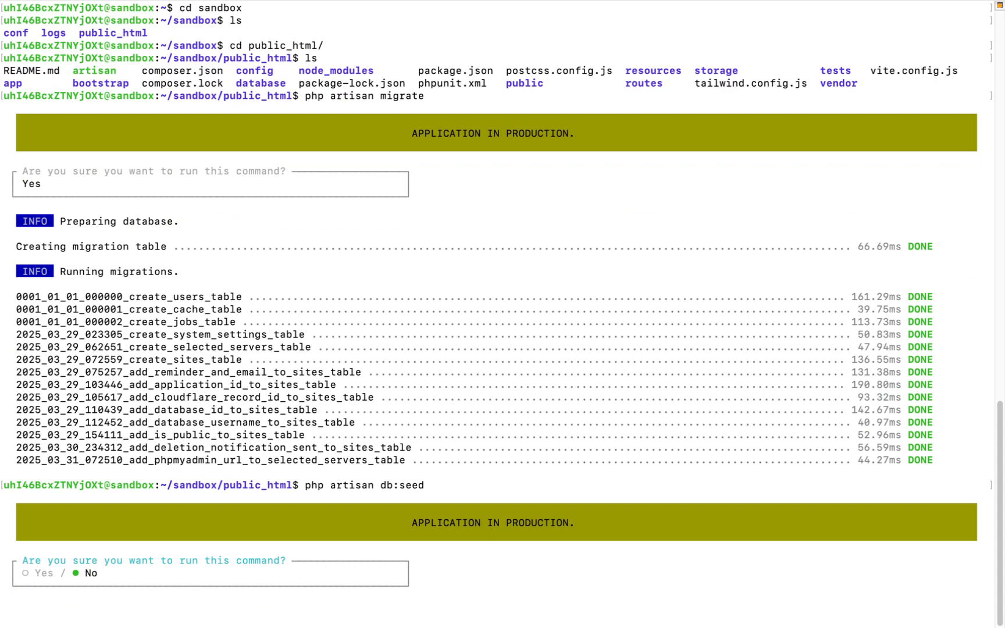
key("Left")
key("Return")
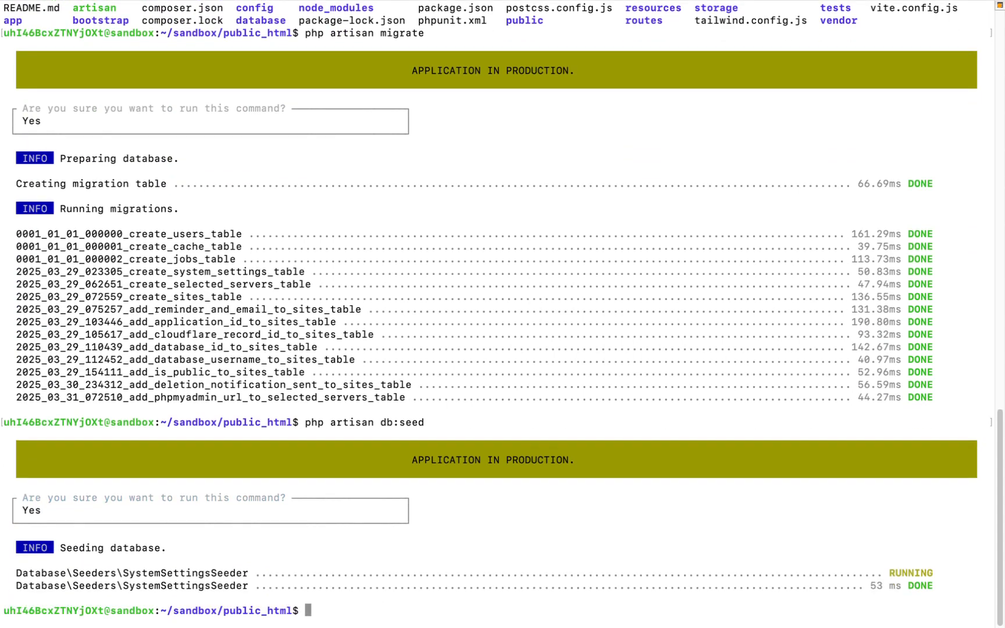
- Switch back to the browser, open sandbox-by-sa.sacloud.online from the application's domain list and look over its homepage
key("super+Tab")
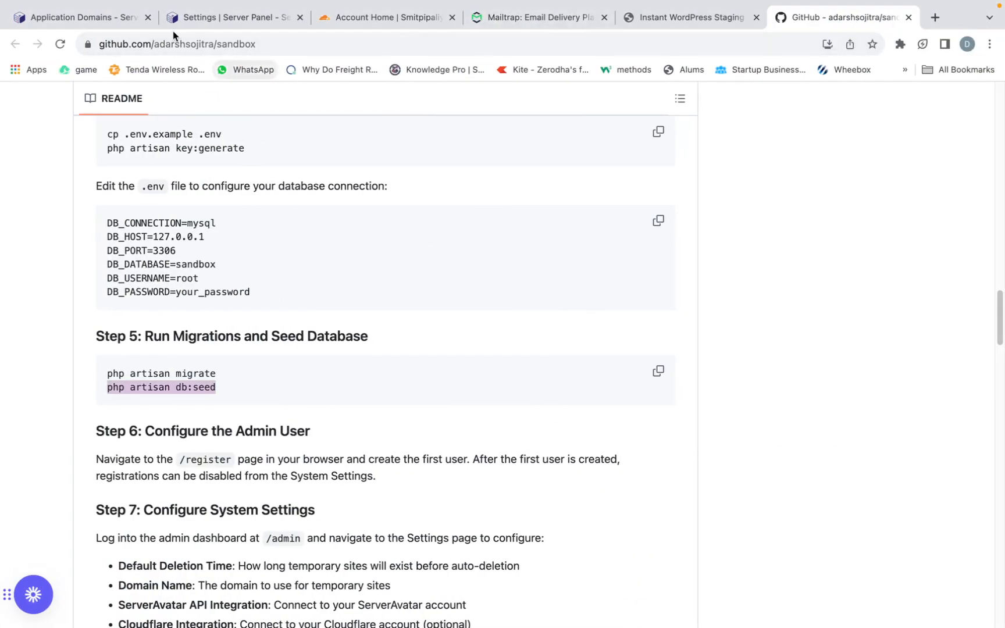
left_click(189, 17)
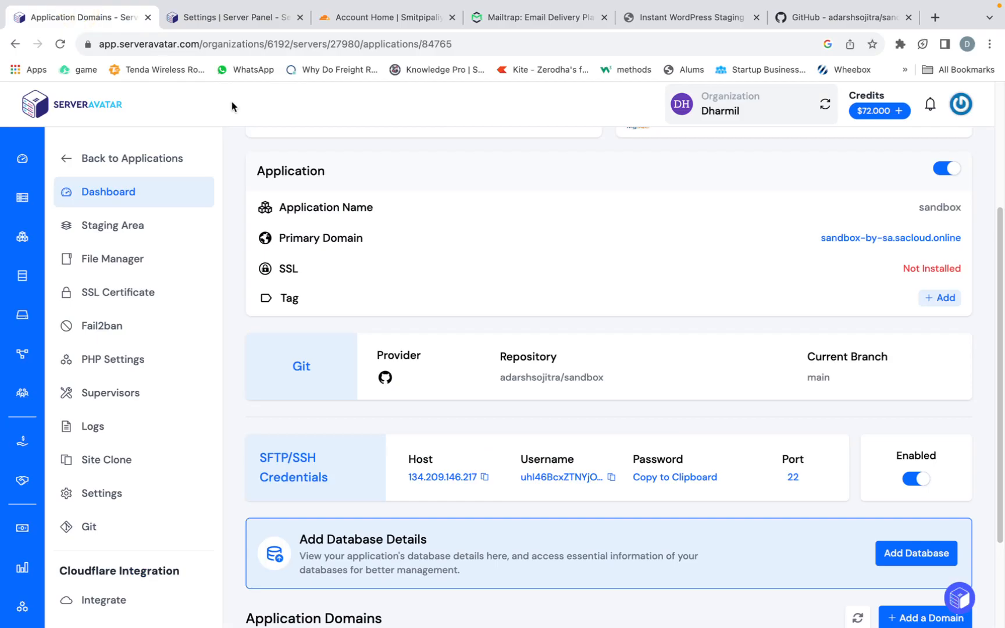
scroll(418, 320, "down", 3)
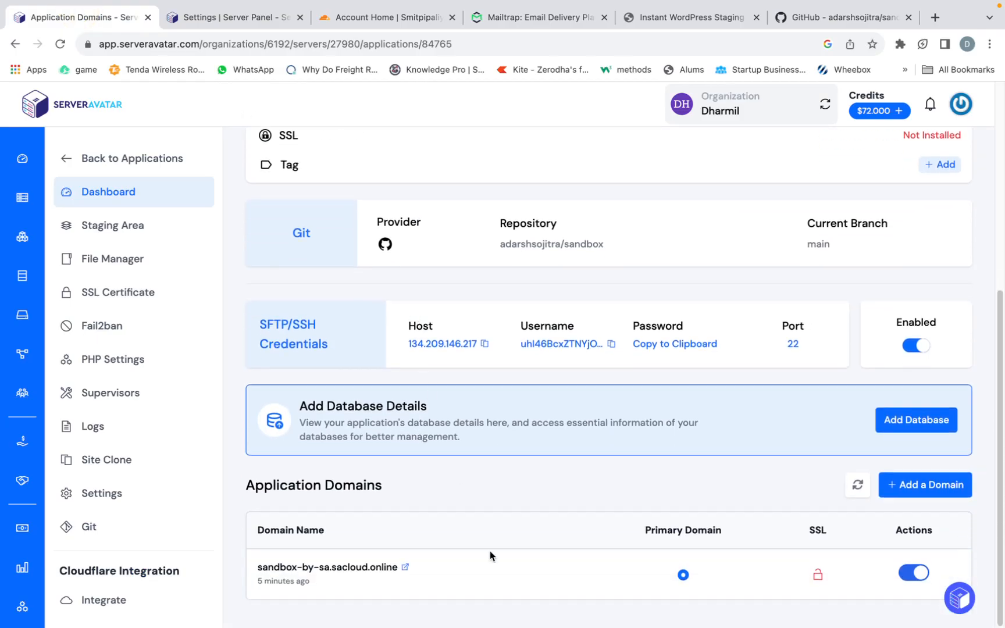
left_click(404, 566)
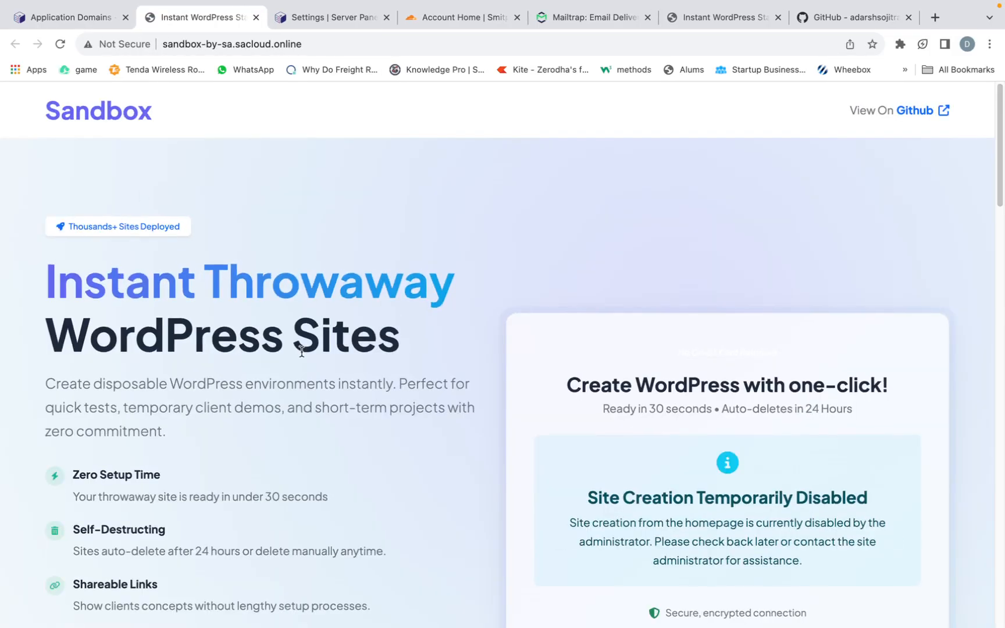
scroll(301, 352, "down", 20)
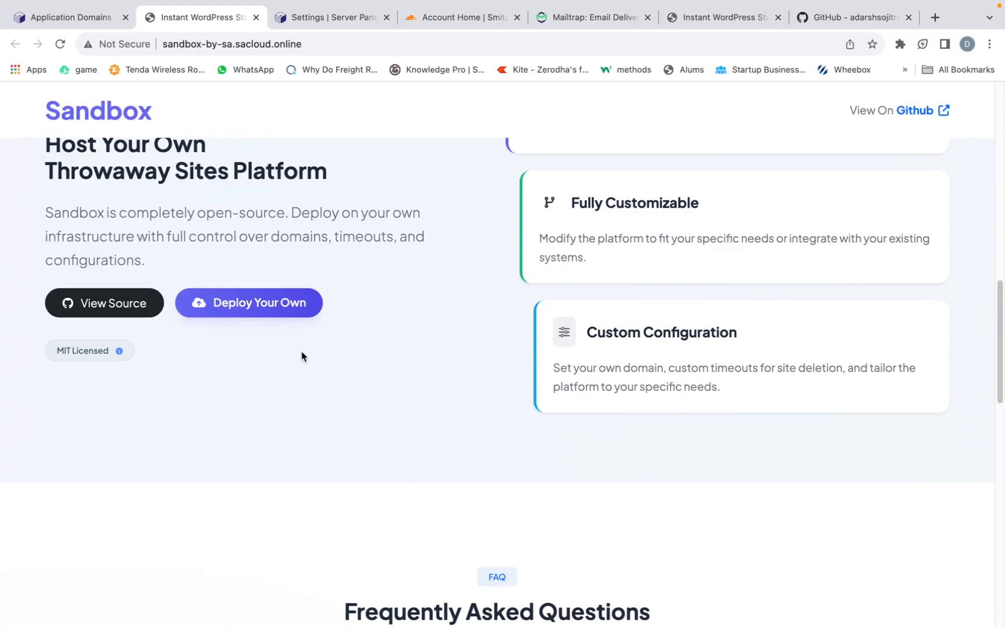
scroll(302, 355, "up", 20)
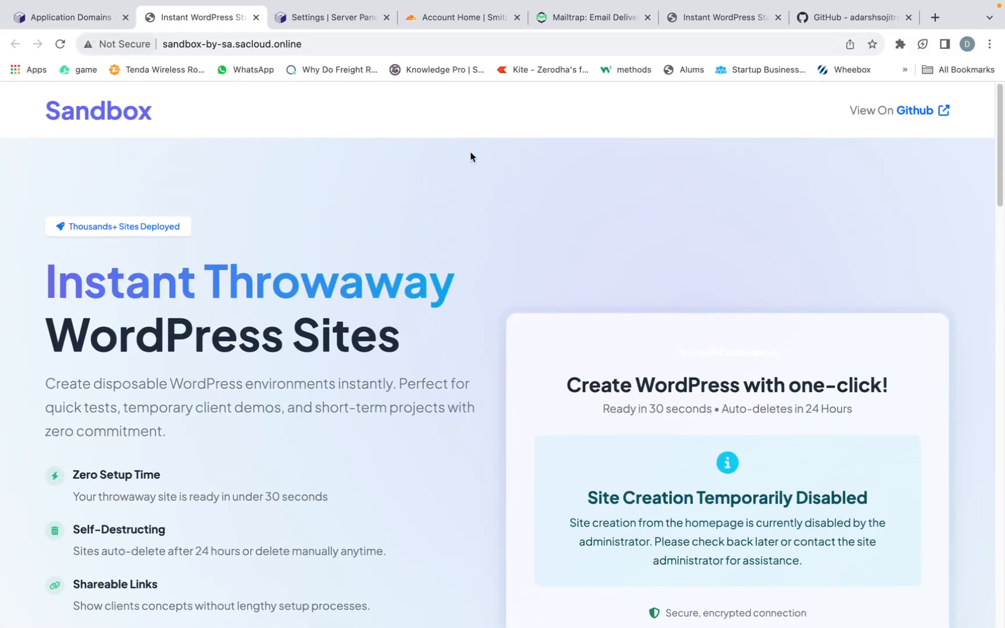
- Check README Step 6 on configuring the admin user and open the /register page of sandbox-by-sa.sacloud.online
left_click(891, 23)
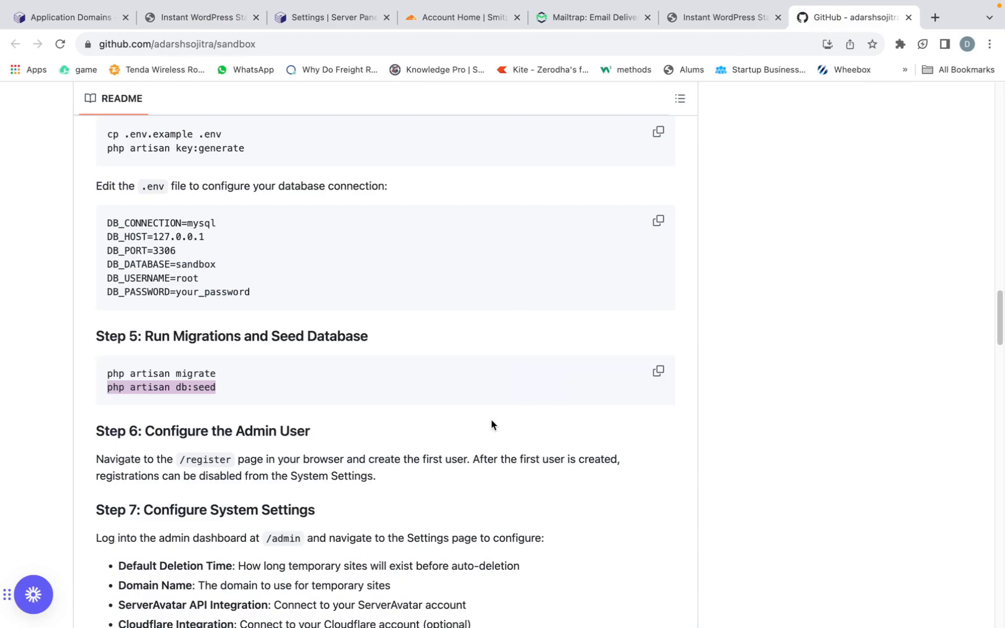
scroll(491, 425, "down", 3)
scroll(491, 424, "down", 4)
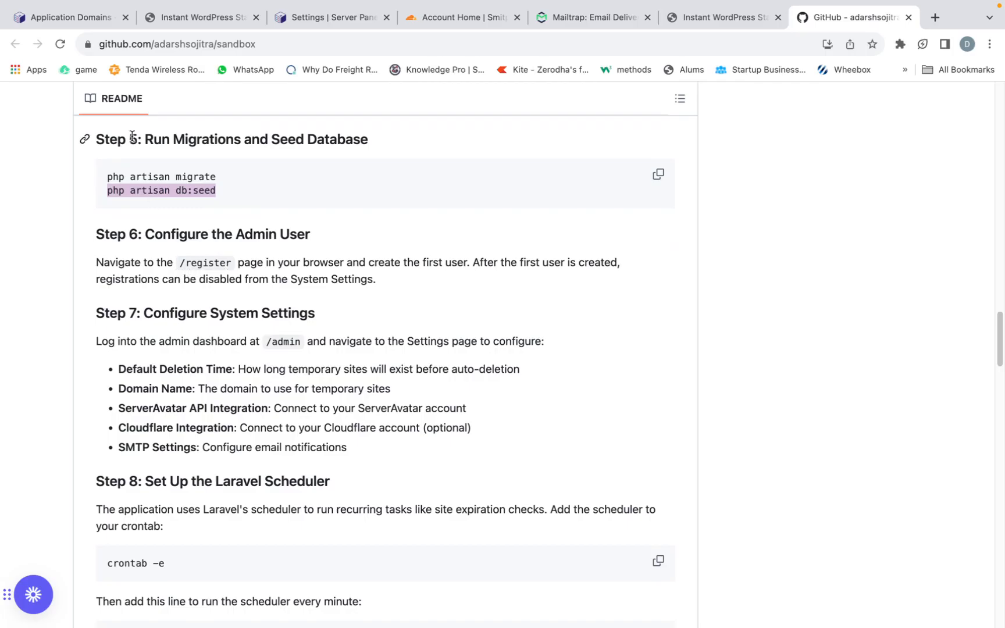
left_click(189, 16)
left_click(333, 43)
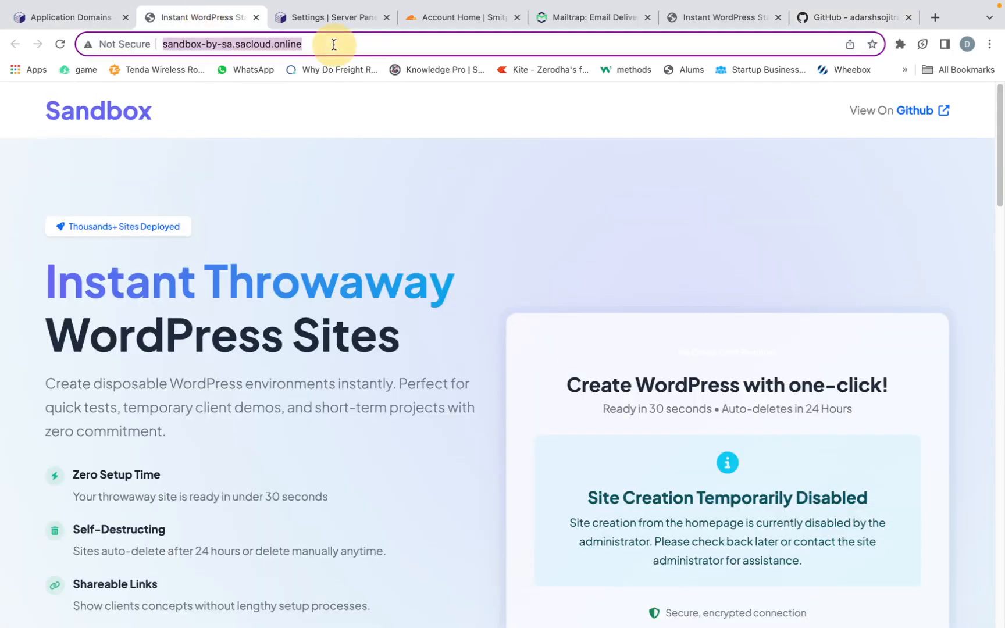
double_click(334, 45)
left_click(334, 45)
left_click(334, 45)
type("/r")
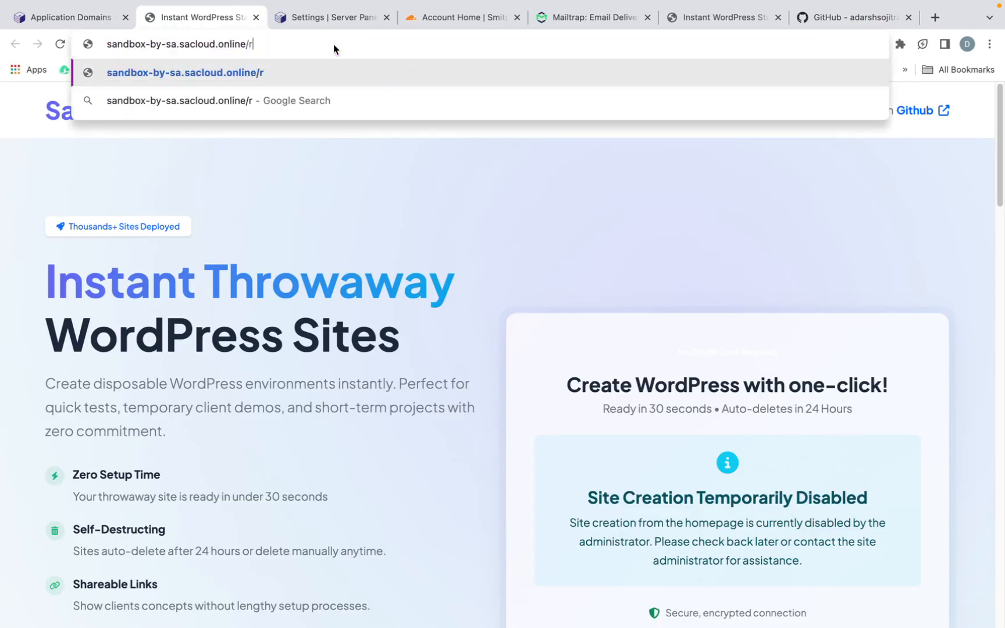
type("egister")
key("Return")
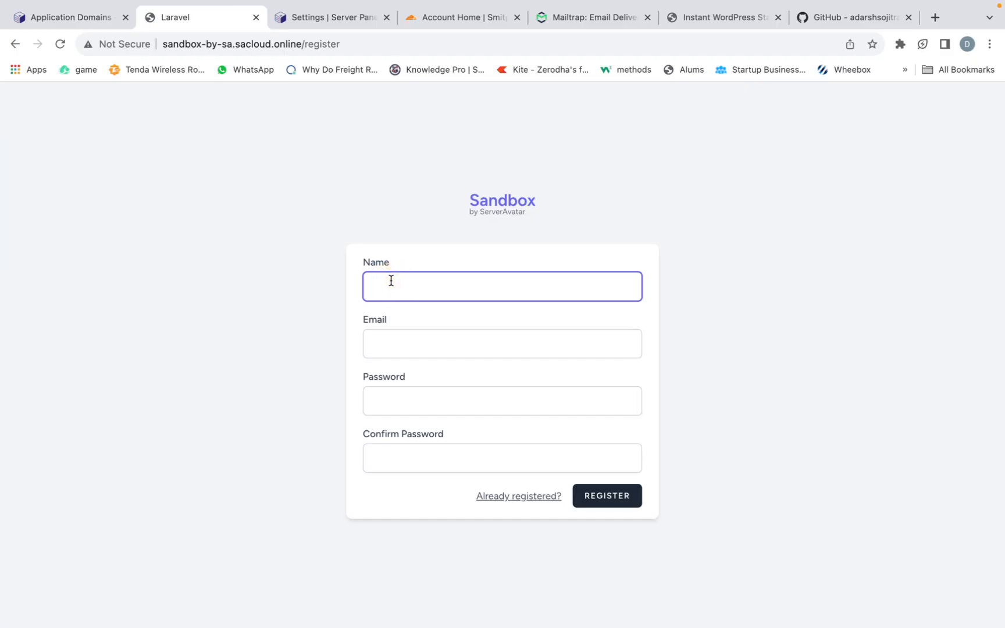
- Register the first Sandbox admin user with the account holder's name and e-mail, entering and confirming the account password
left_click(391, 281)
type("Dharmil")
left_click(408, 341)
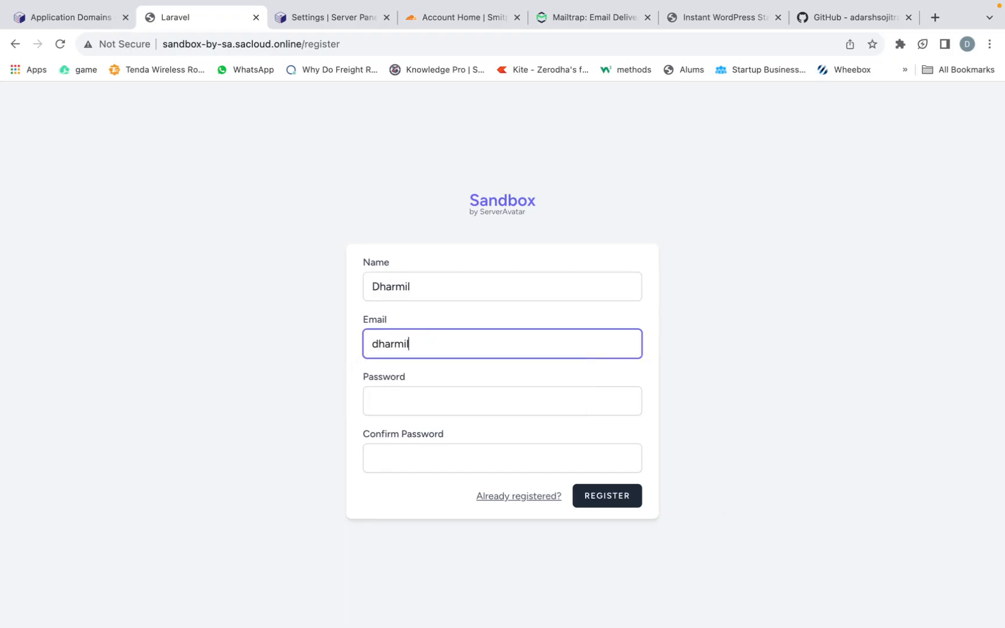
left_click(385, 402)
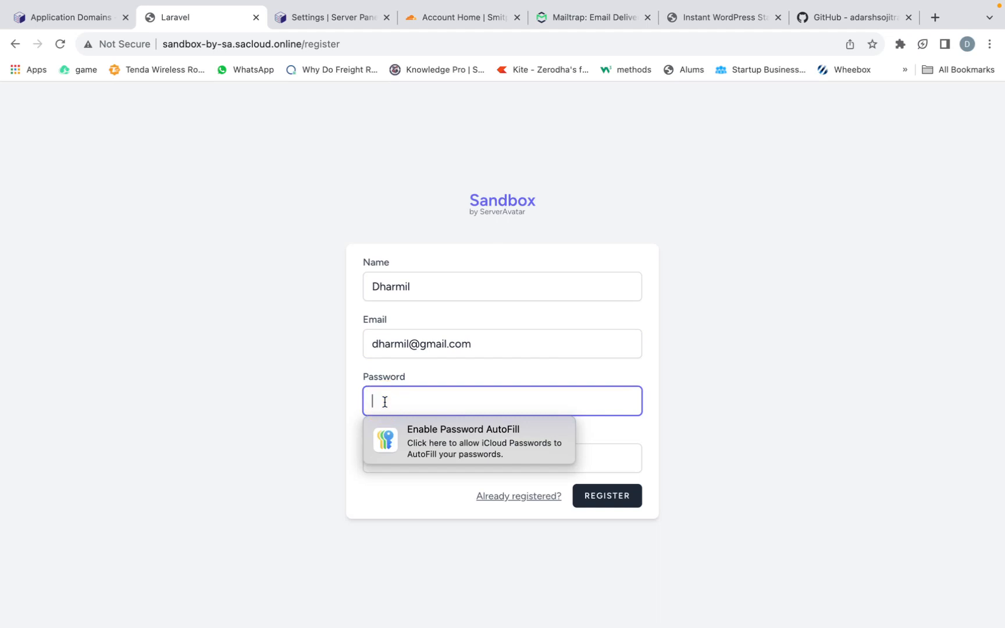
type("p")
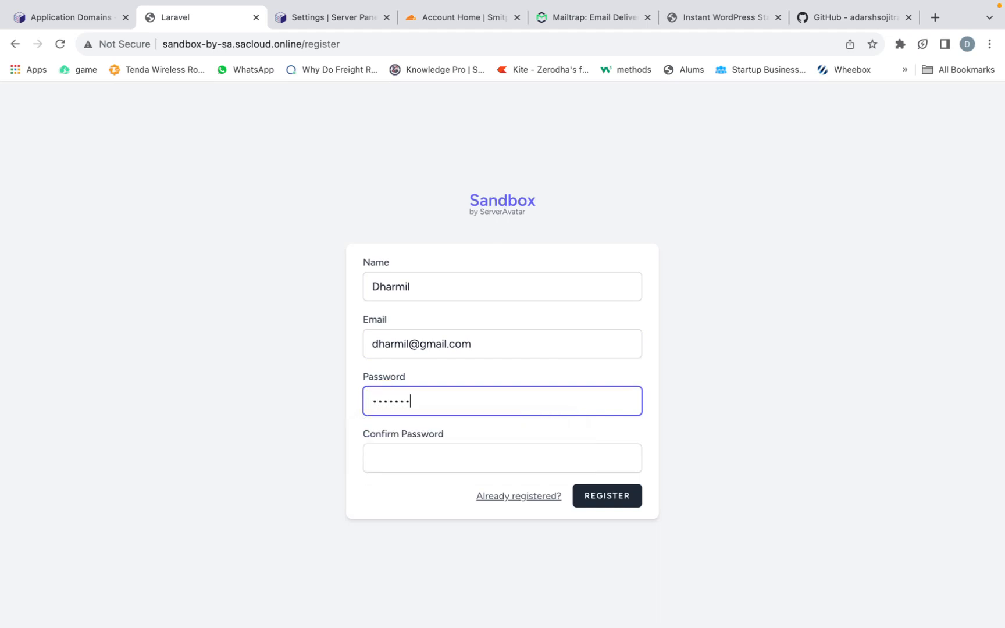
left_click(393, 458)
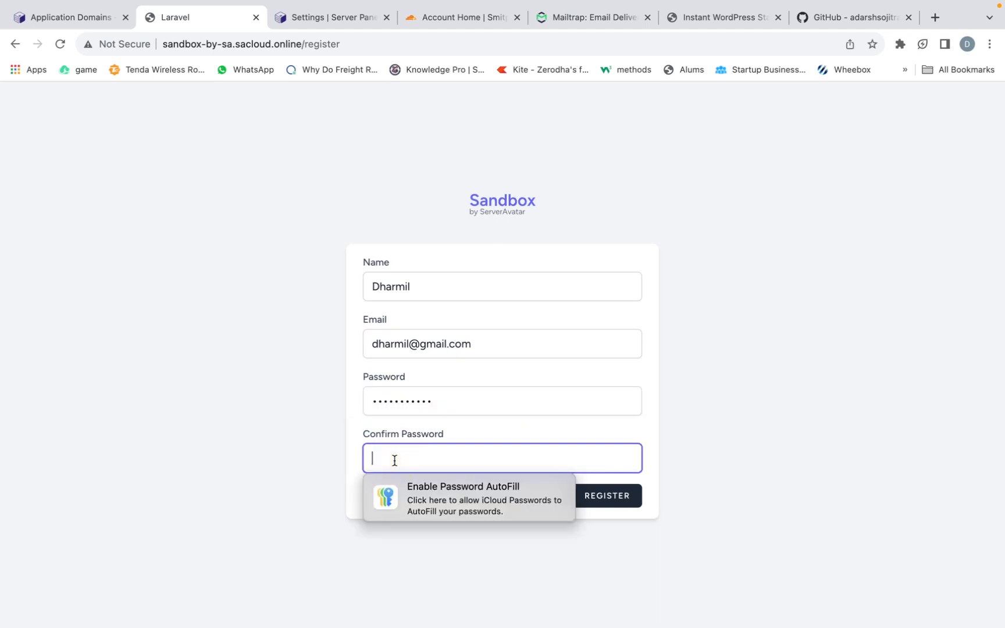
type("p")
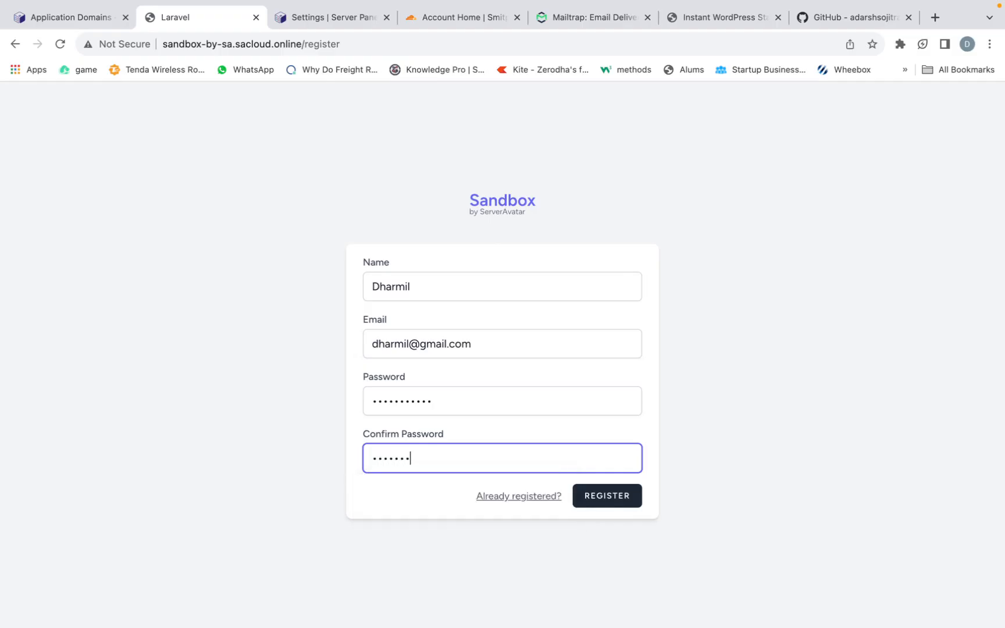
left_click(615, 498)
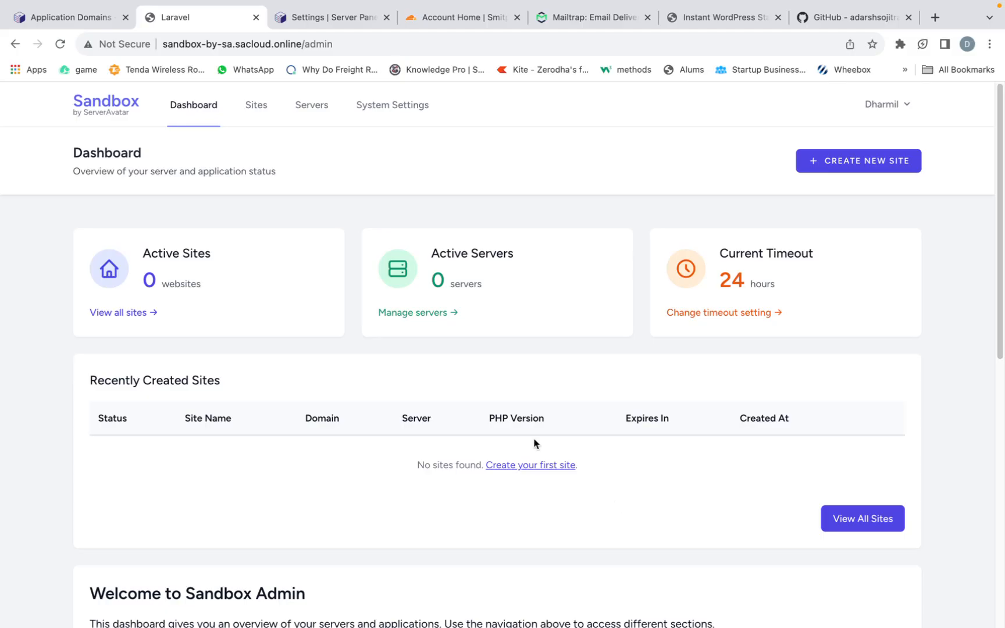
- Look through the admin dashboard's getting-started steps and open the Cloudflare configuration
scroll(534, 442, "down", 7)
scroll(534, 443, "up", 10)
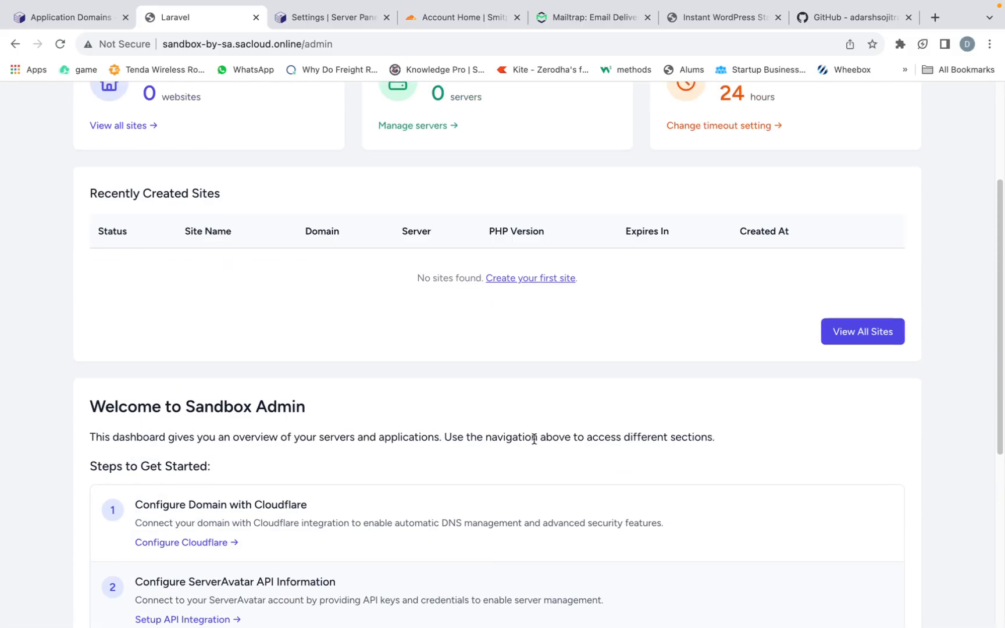
scroll(512, 446, "down", 1)
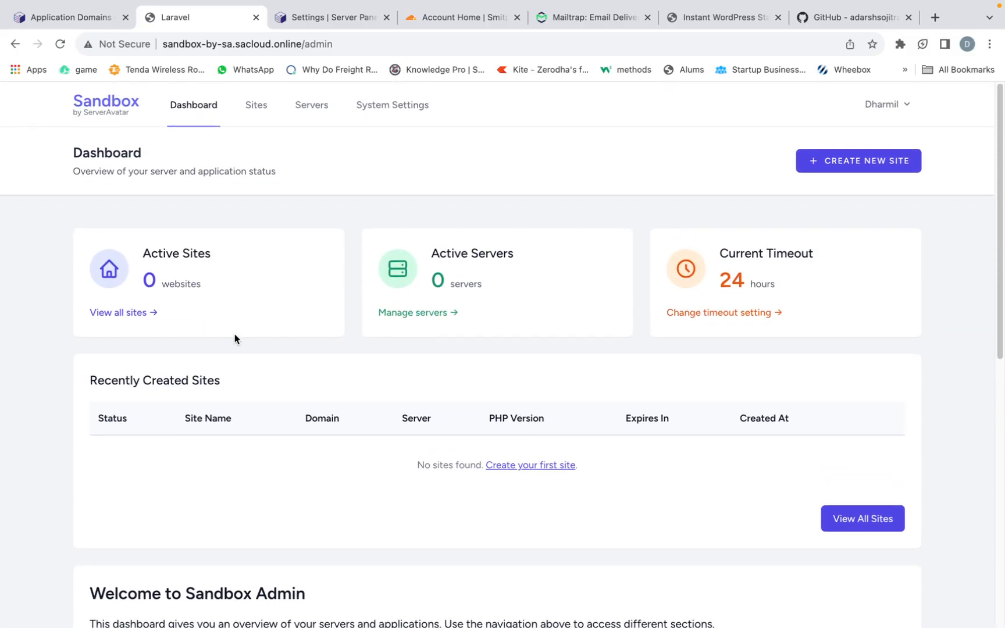
scroll(322, 429, "down", 3)
scroll(324, 429, "down", 3)
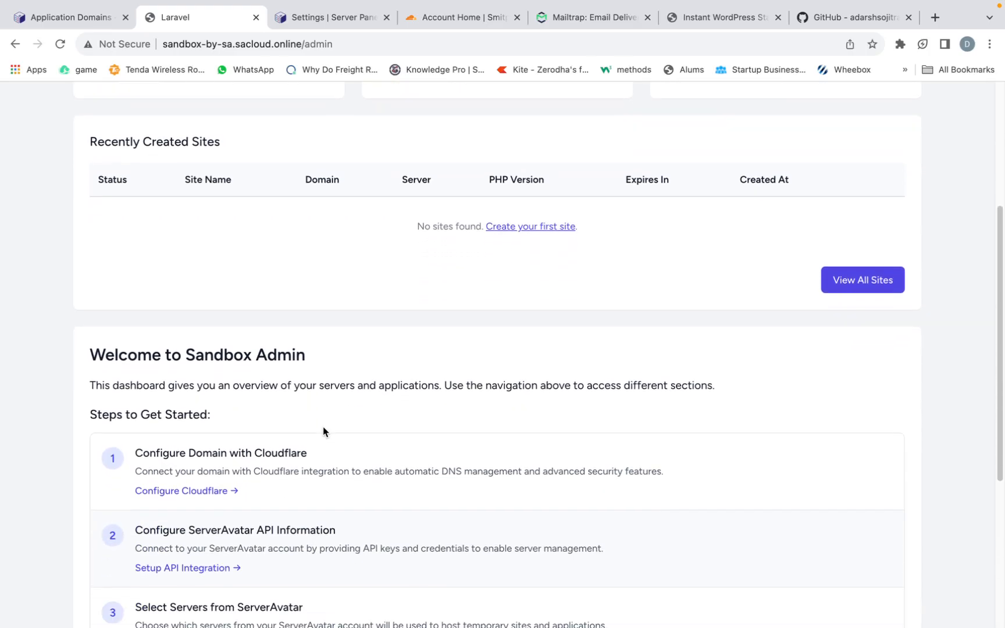
scroll(323, 429, "down", 2)
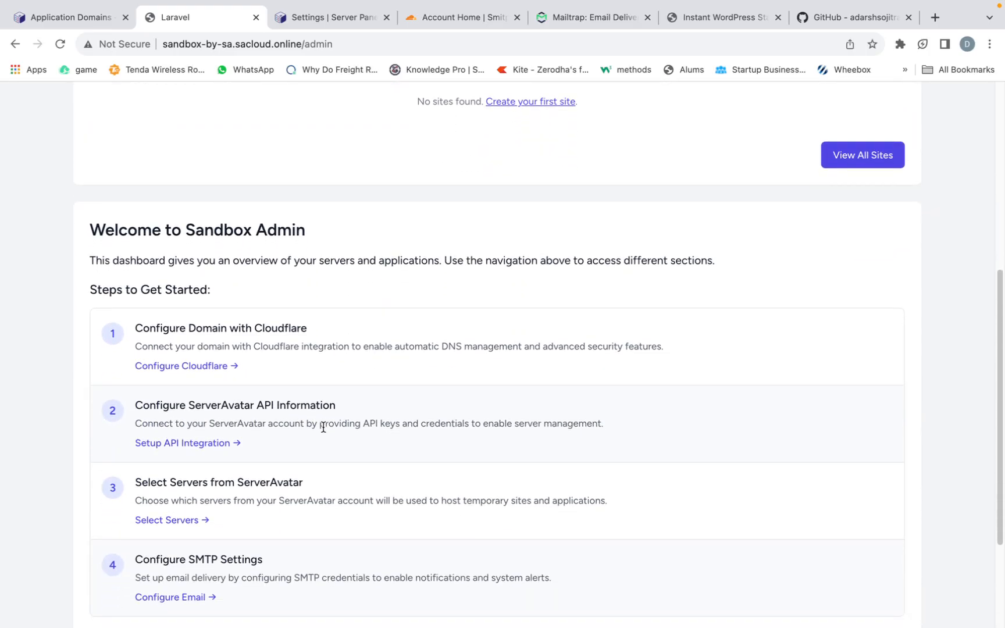
left_click(200, 366)
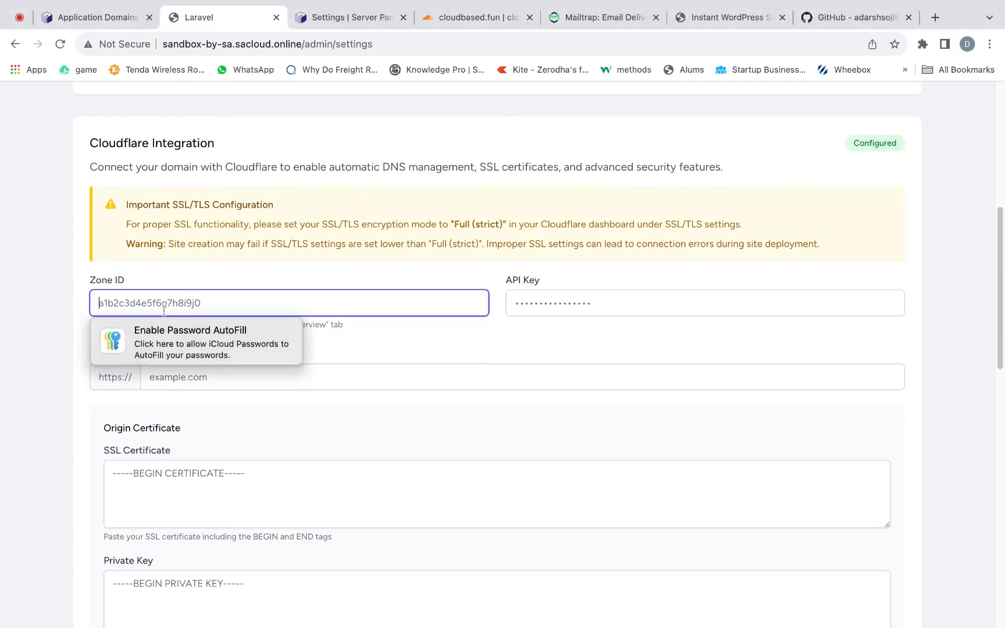
- Copy cloudbased.fun's Zone ID from its Cloudflare overview and paste it as the Zone ID in Sandbox's Cloudflare Integration settings
scroll(163, 308, "down", 1)
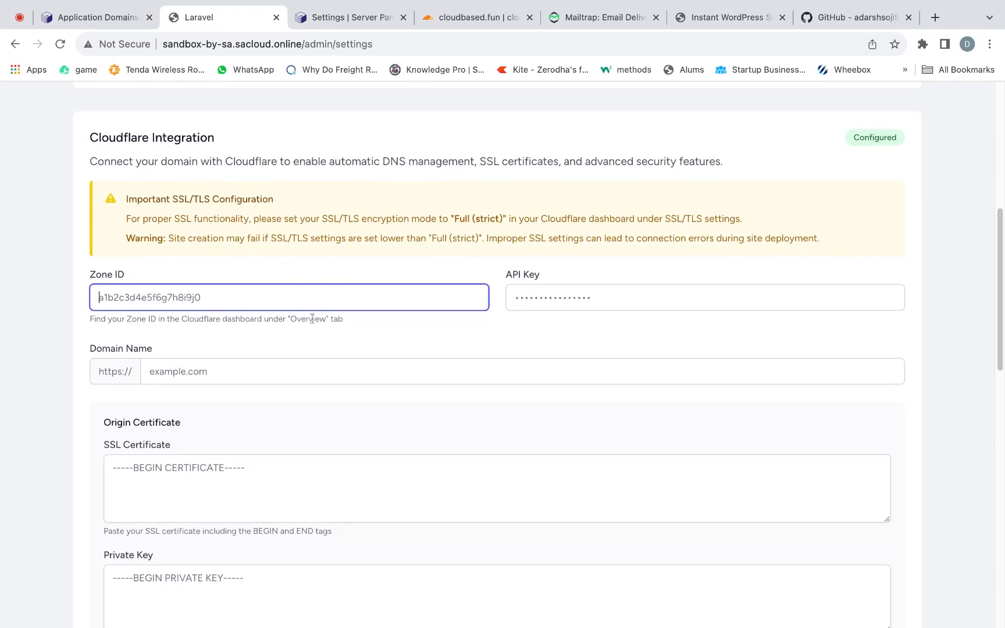
scroll(135, 383, "down", 3)
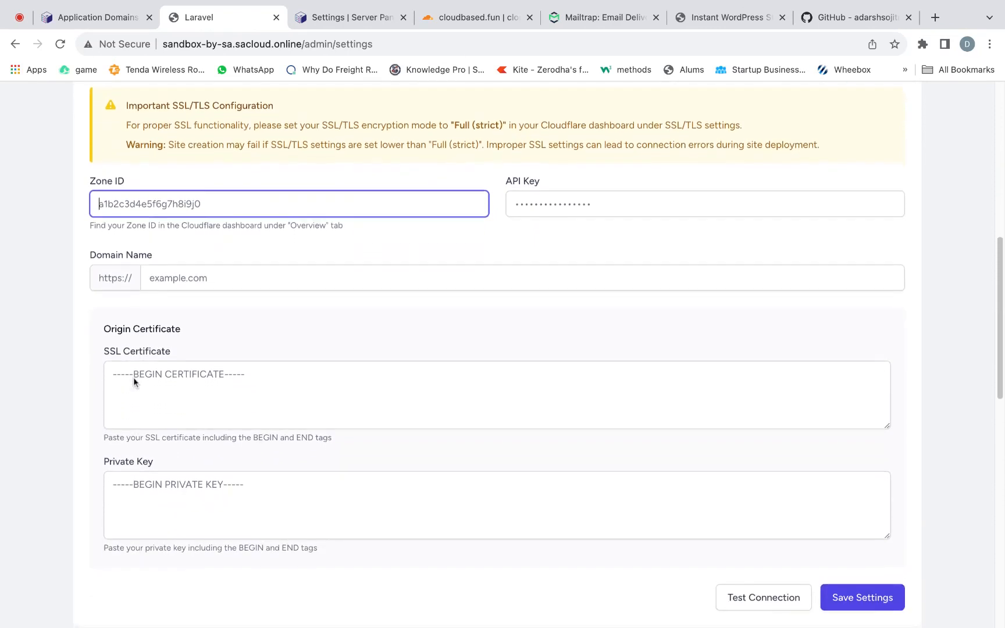
scroll(134, 382, "down", 1)
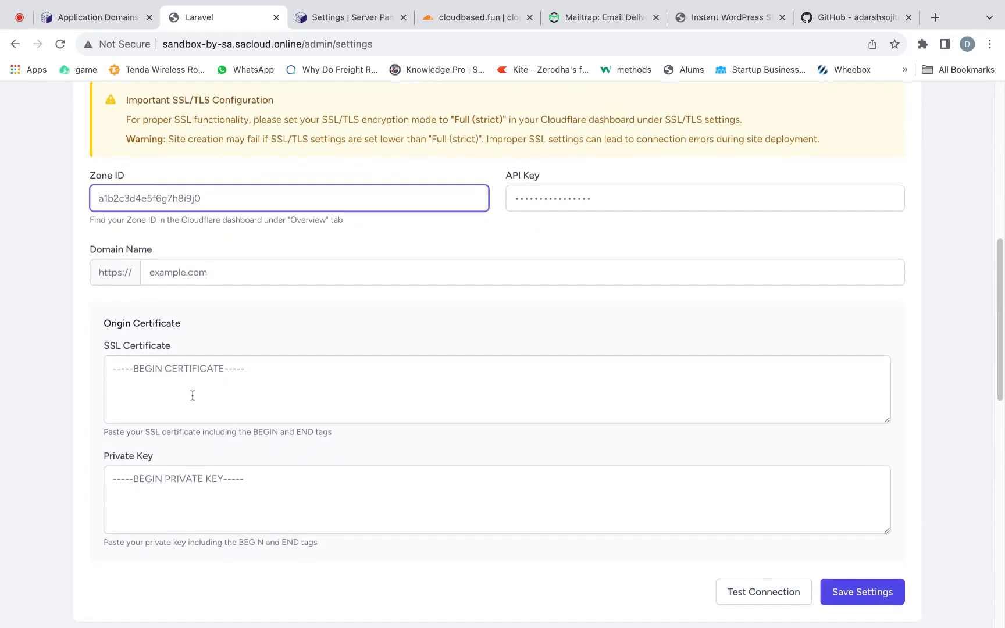
scroll(192, 394, "up", 3)
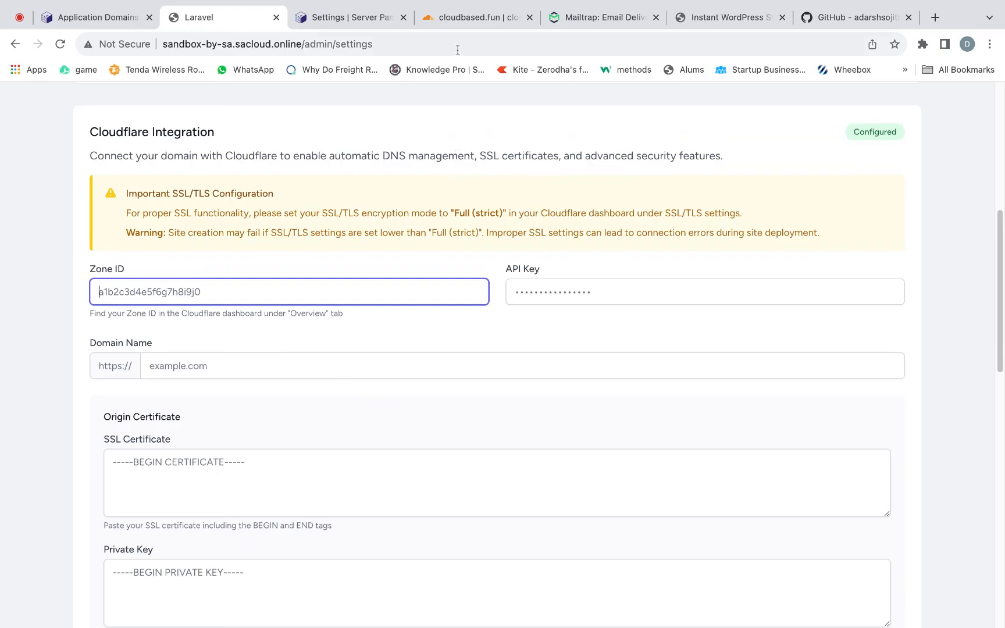
left_click(463, 22)
scroll(321, 460, "up", 12)
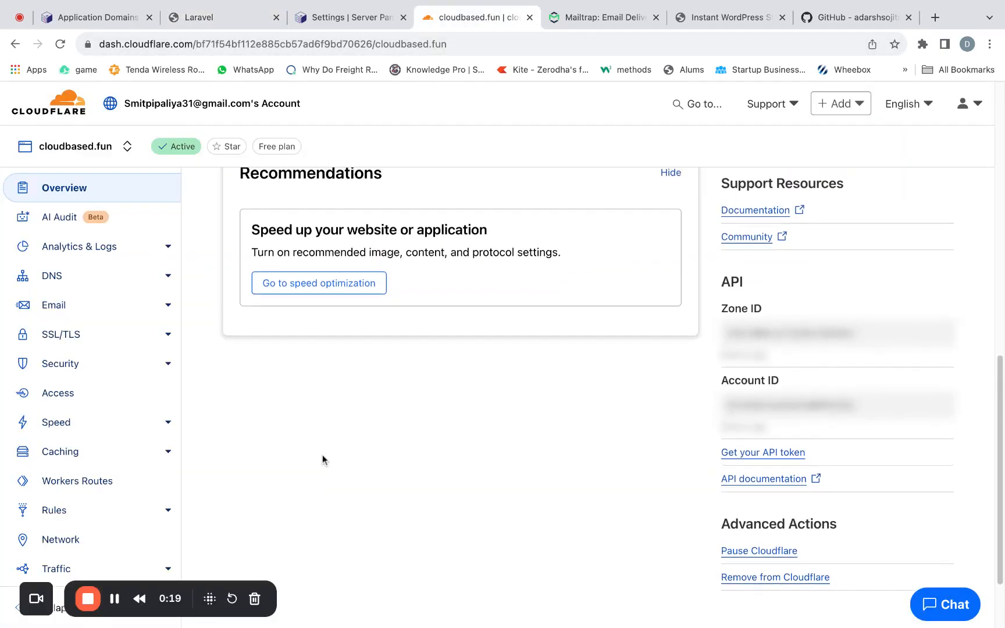
scroll(321, 460, "down", 5)
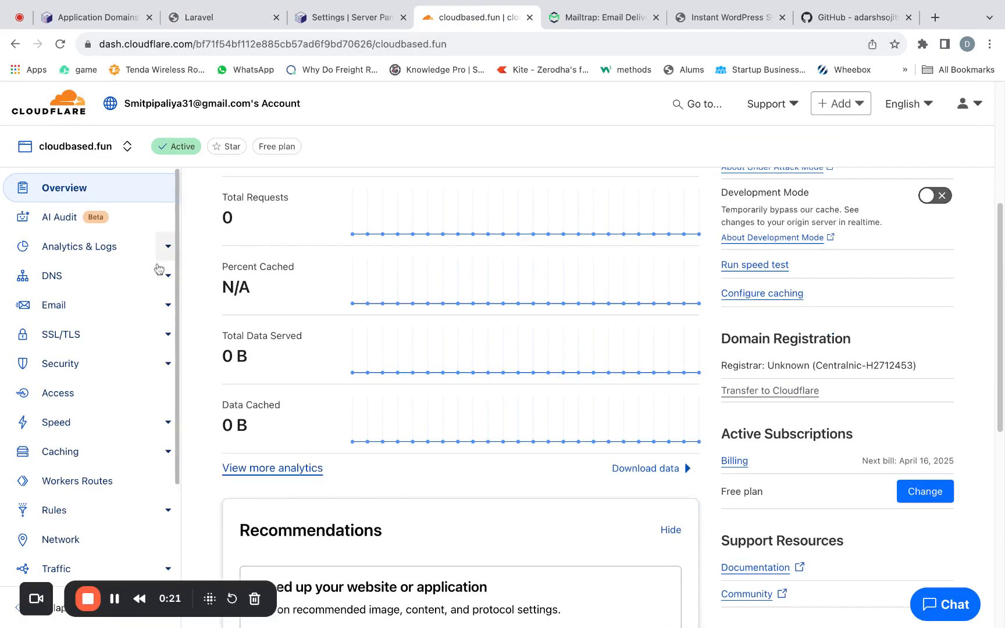
scroll(479, 299, "down", 7)
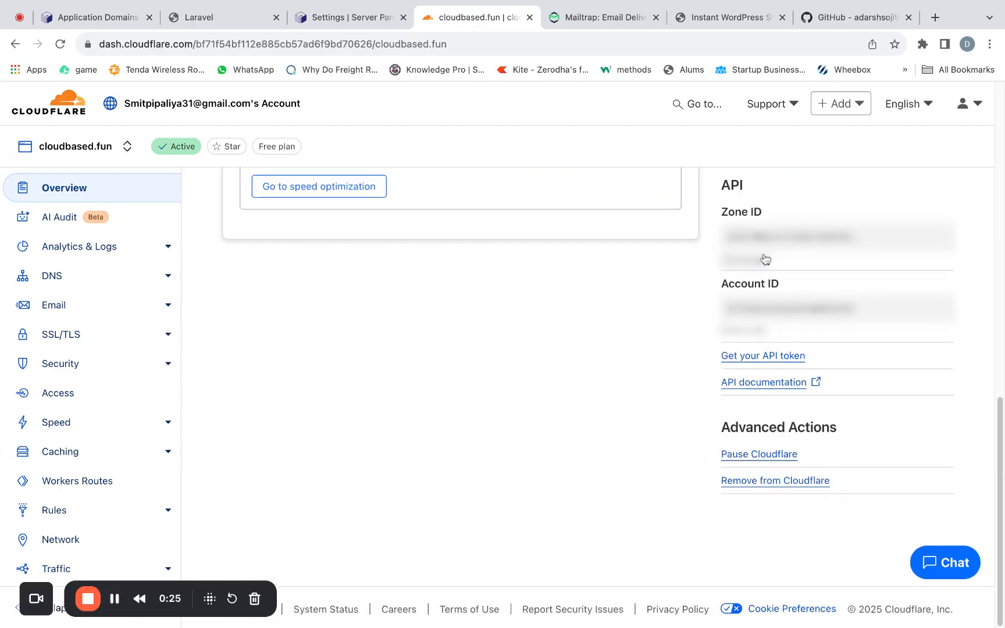
left_click(755, 262)
left_click(102, 25)
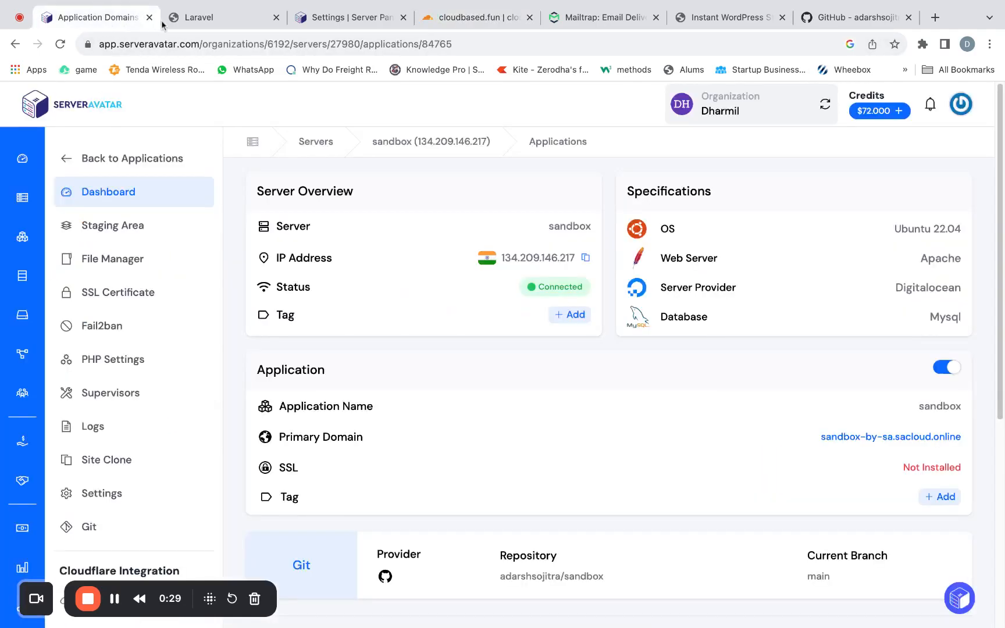
left_click(204, 21)
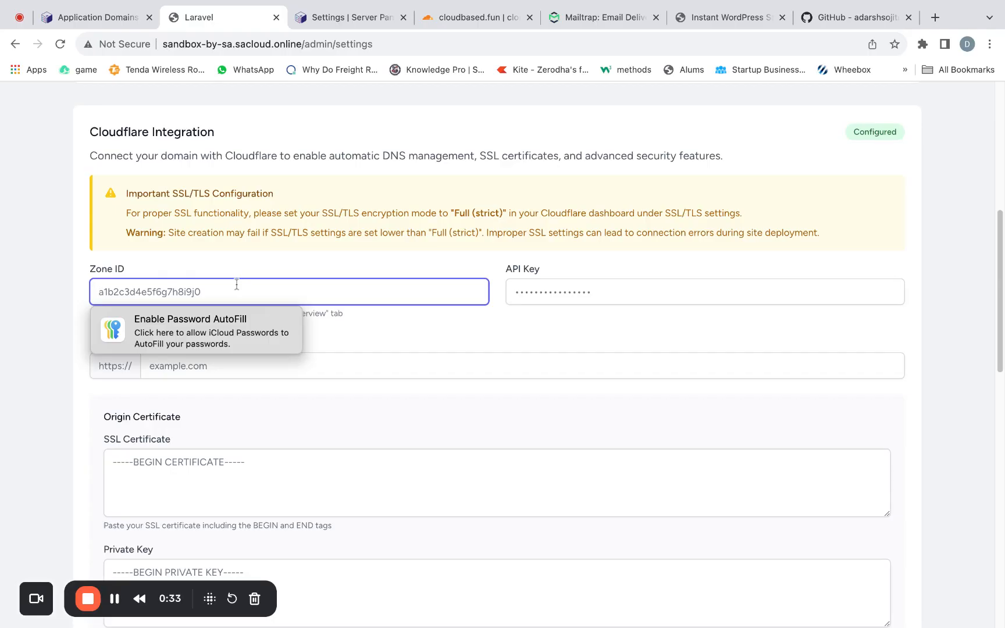
key("super+v")
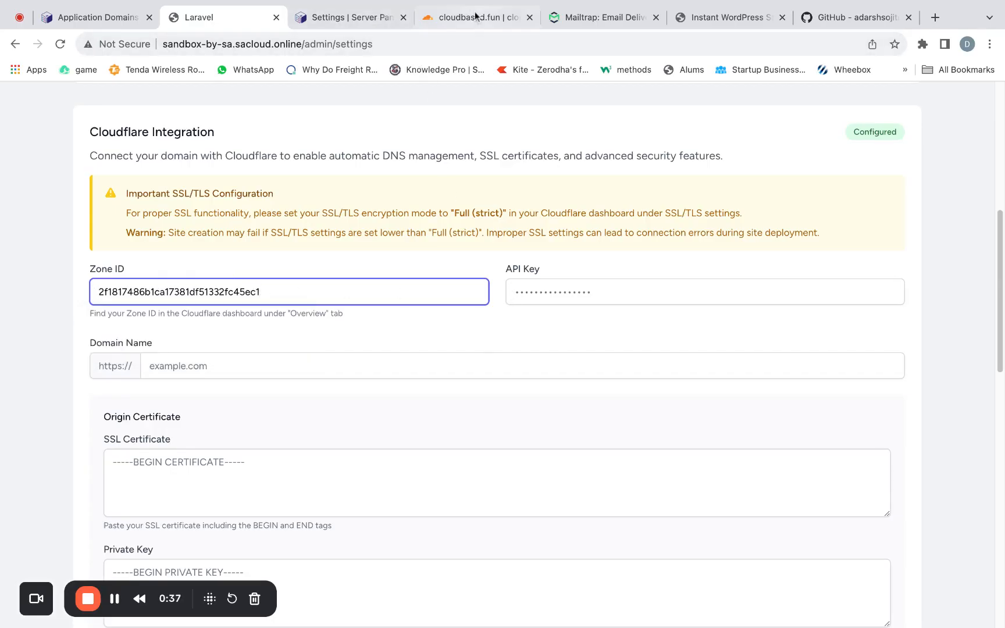
- Switch to Cloudflare, open the API token page and start a new token from the Edit zone DNS template
left_click(473, 20)
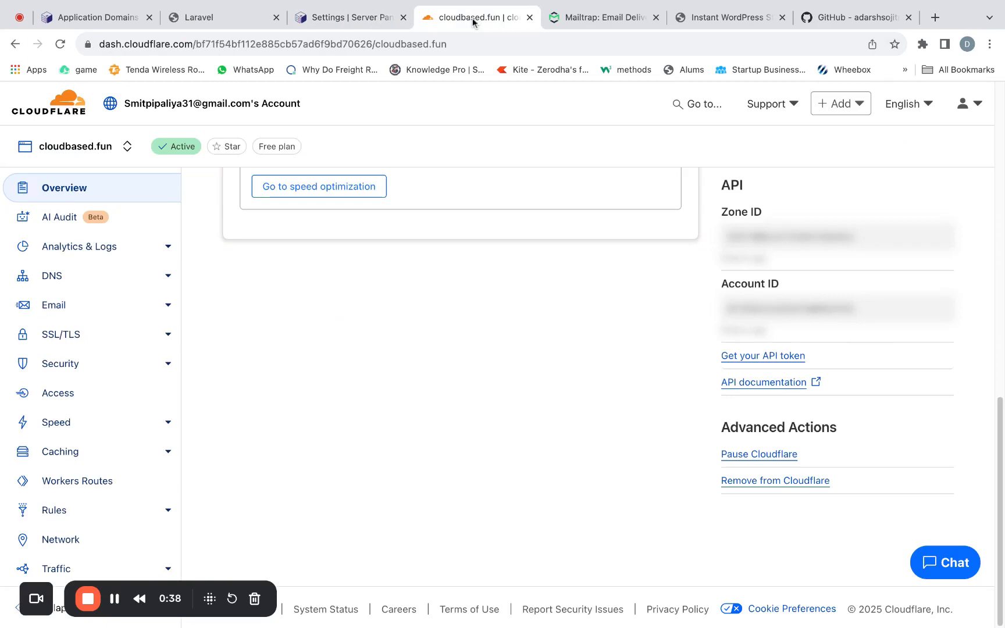
left_click(735, 356)
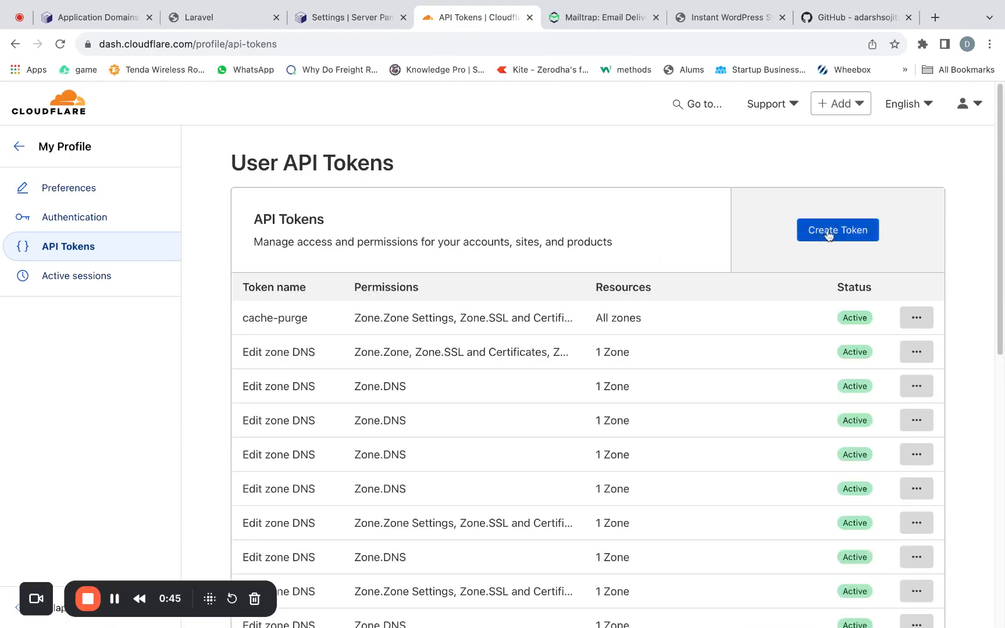
left_click(829, 232)
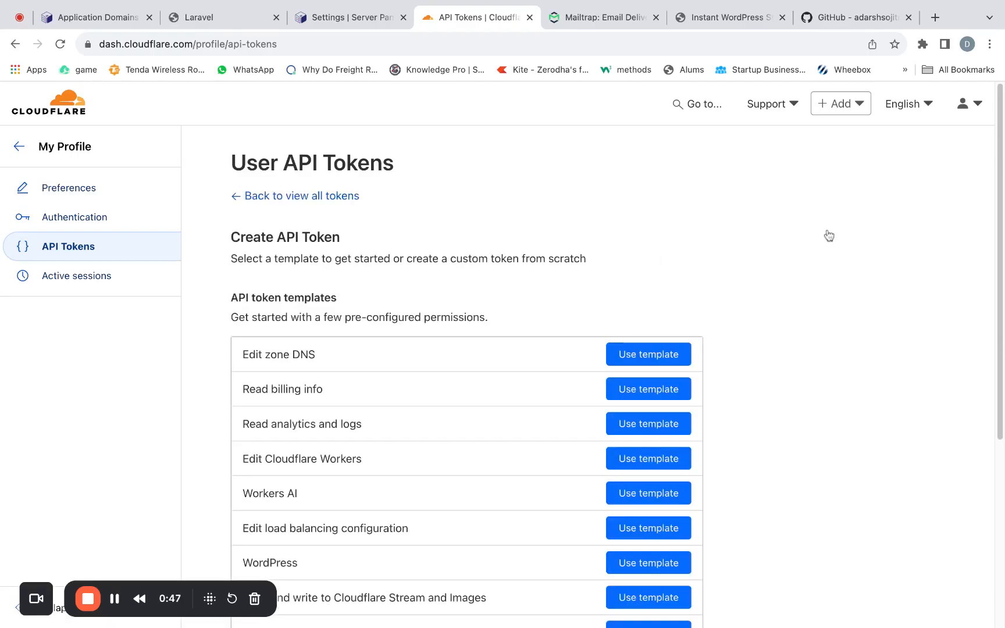
scroll(492, 374, "down", 5)
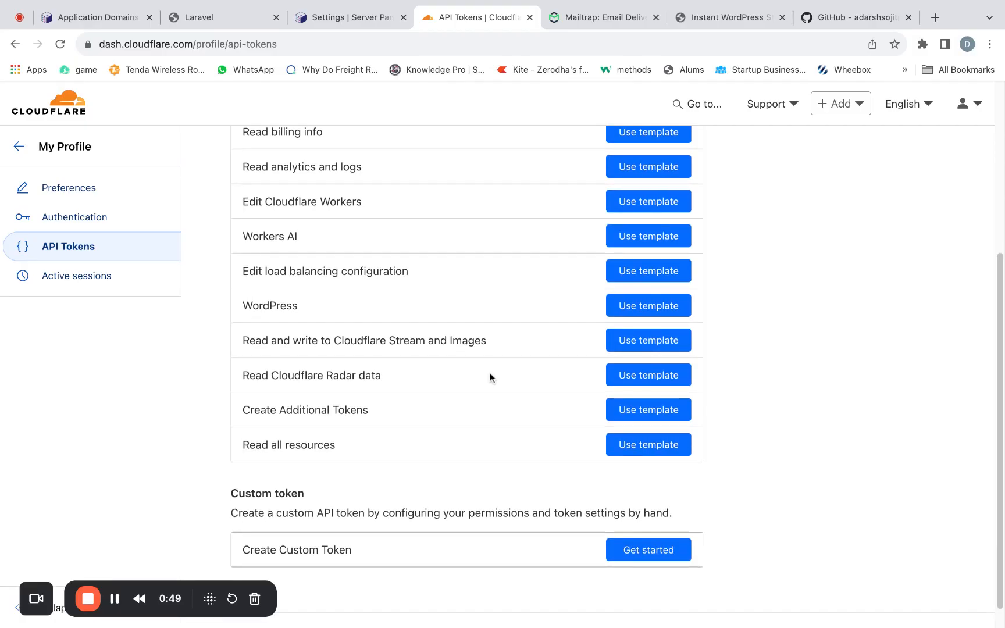
scroll(490, 372, "up", 5)
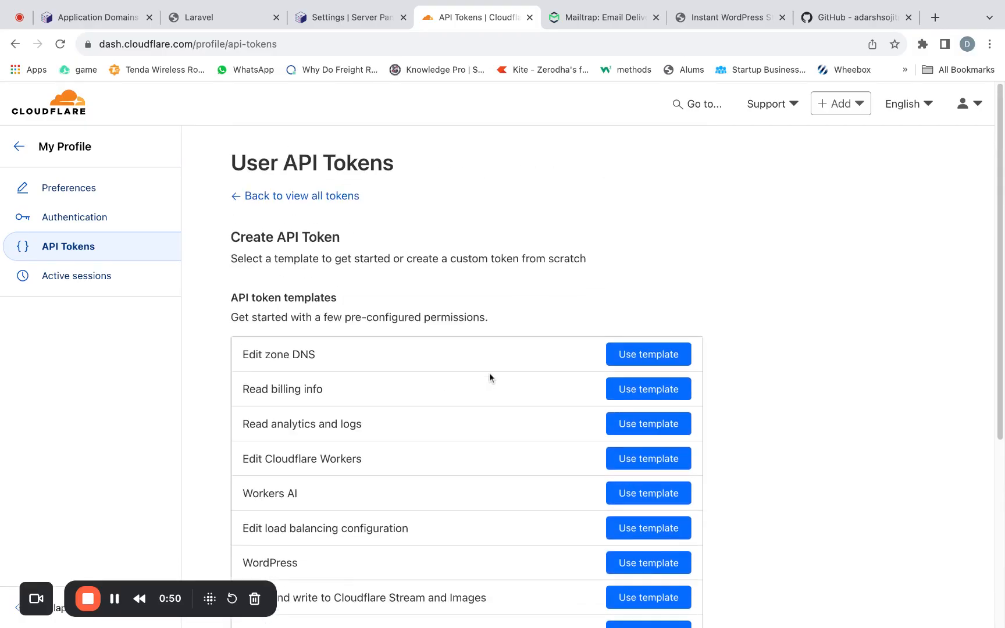
left_click(626, 354)
- Limit the token's zone resources to the specific zone cloudbased.fun and continue to the token summary
scroll(601, 357, "down", 5)
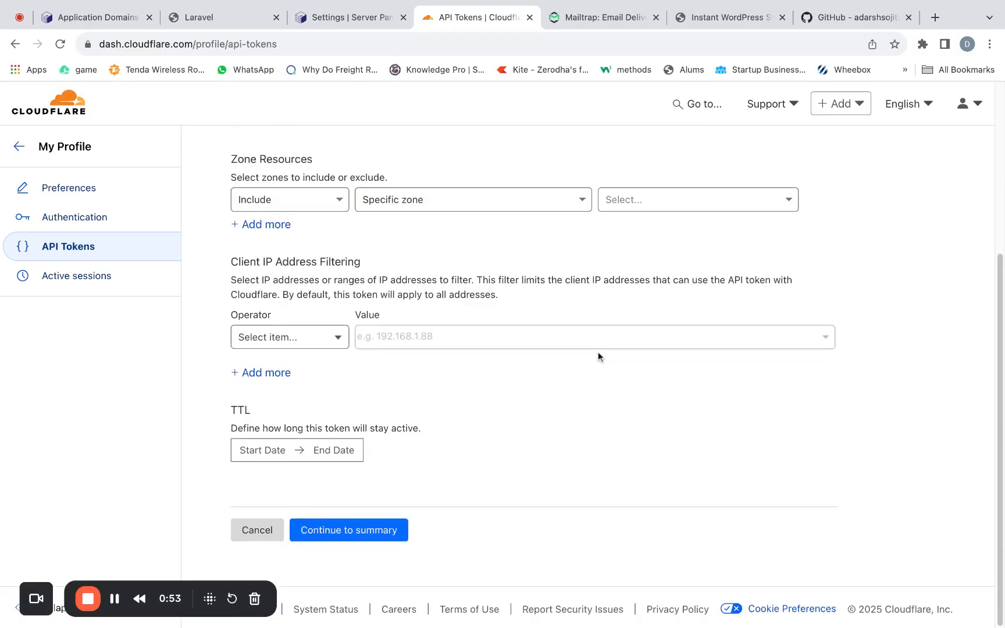
left_click(581, 199)
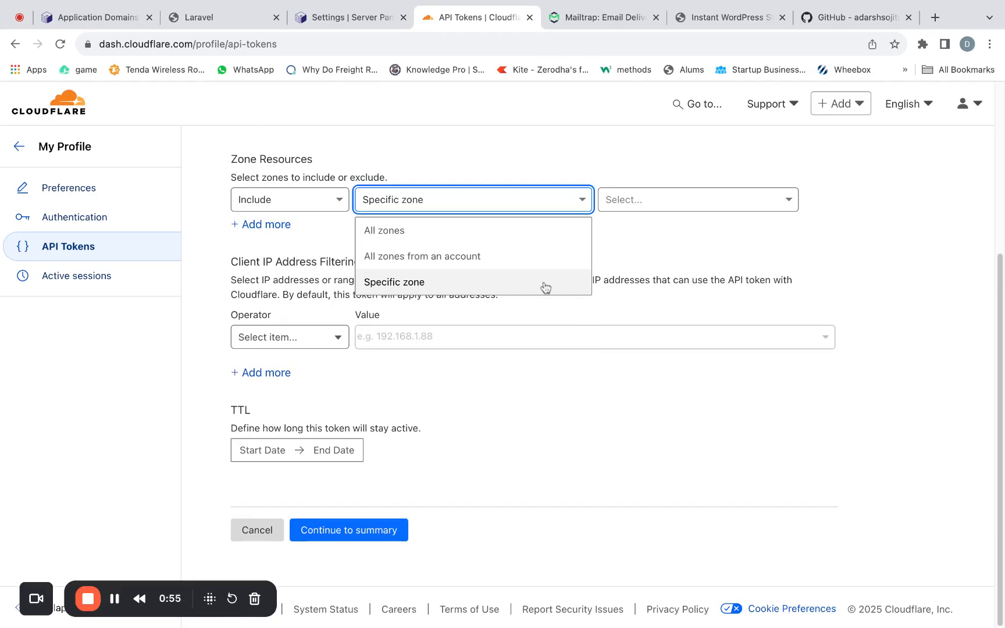
left_click(675, 204)
left_click(668, 231)
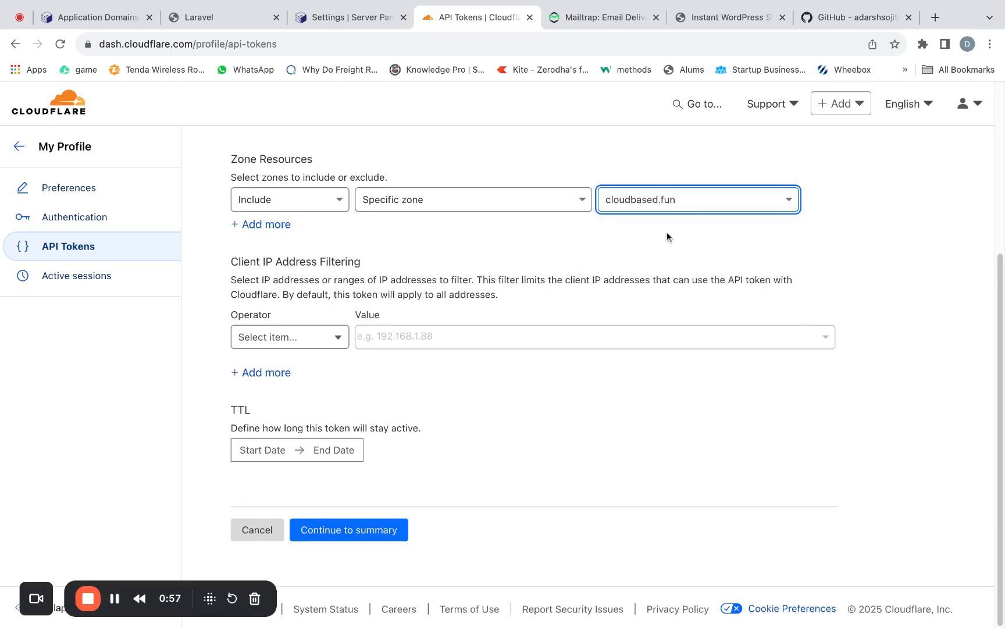
left_click(395, 531)
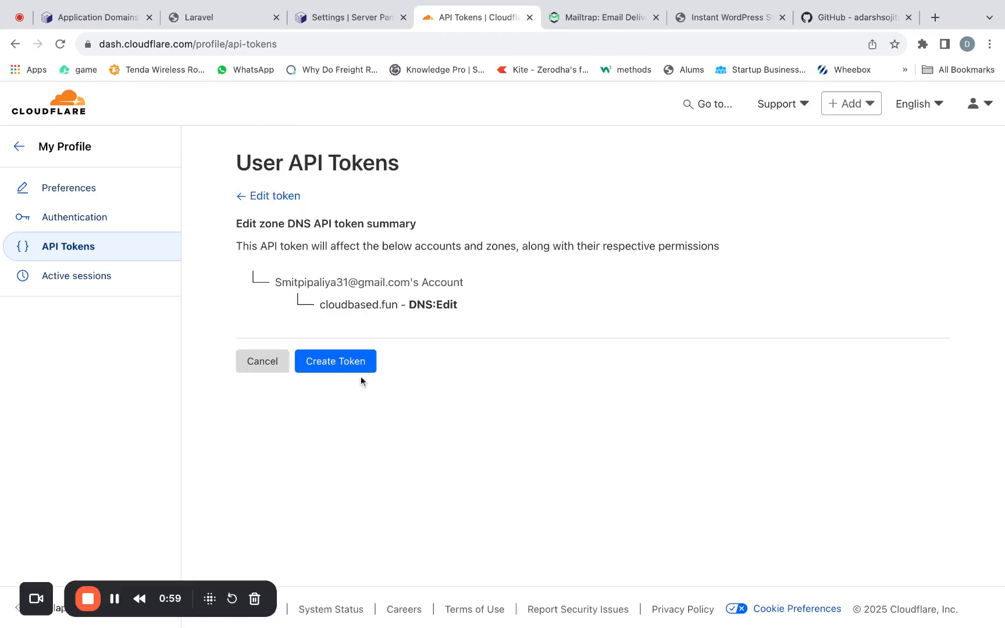
- Switch to Sandbox's system settings and enter cloudbased.fun as the domain name in the Cloudflare integration
left_click(183, 7)
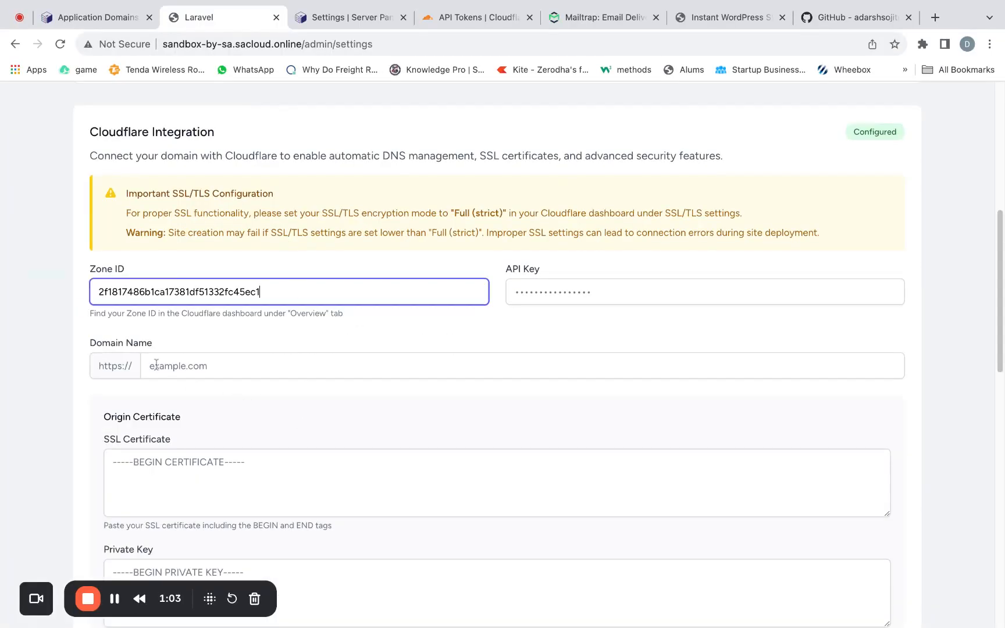
left_click(211, 369)
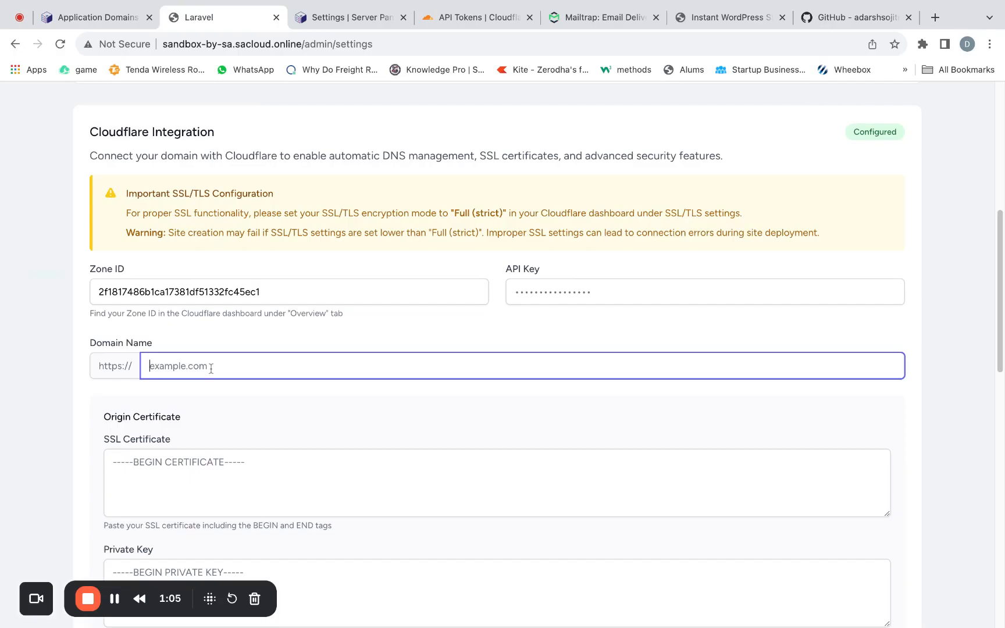
type("CLOUD")
key("BackSpace")
key("BackSpace")
type("cloudbase.con")
- Switch to Cloudflare, open cloudbased.fun's origin server certificates, start a new certificate and review its key type, hostnames and validity options
left_click(480, 17)
left_click(54, 111)
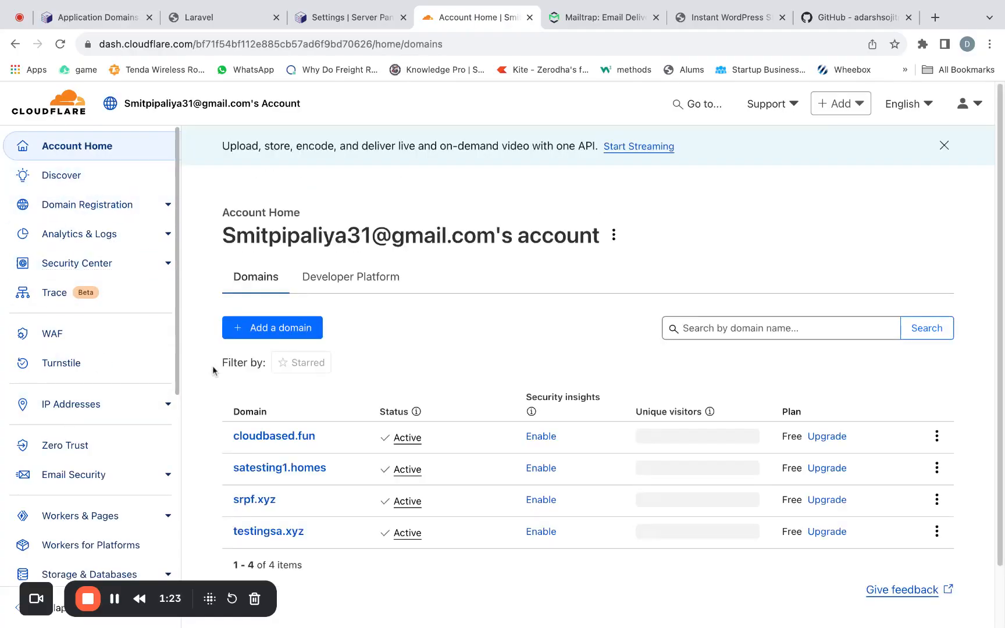
left_click(287, 438)
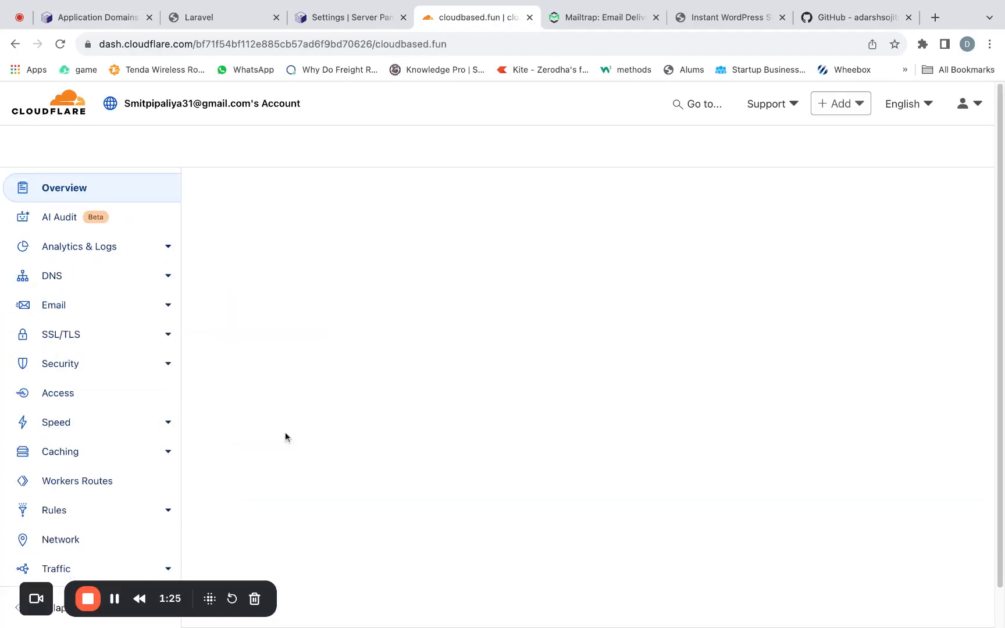
left_click(105, 336)
left_click(99, 417)
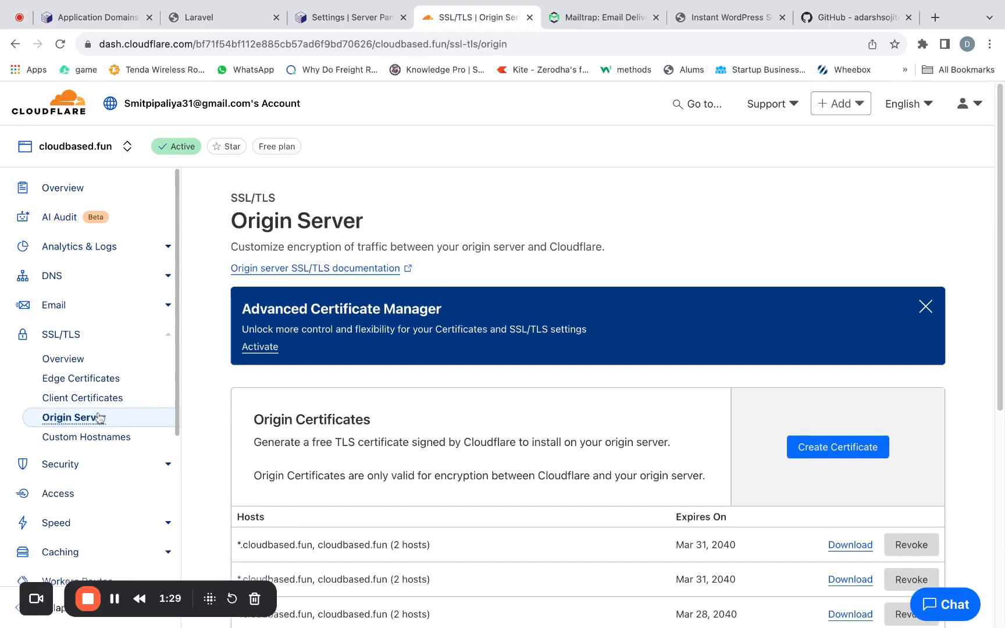
left_click(838, 448)
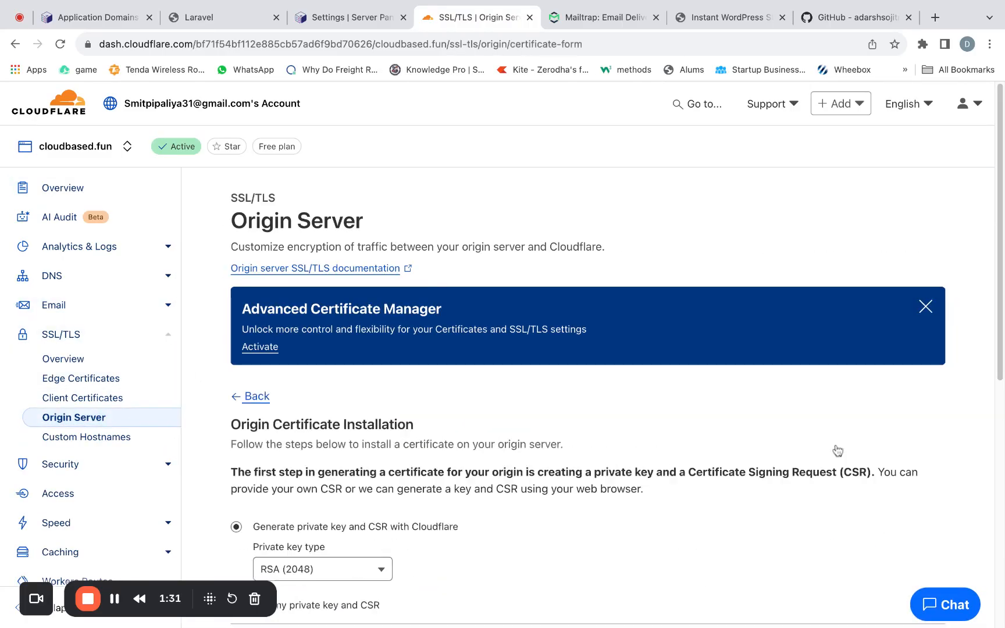
scroll(460, 393, "down", 3)
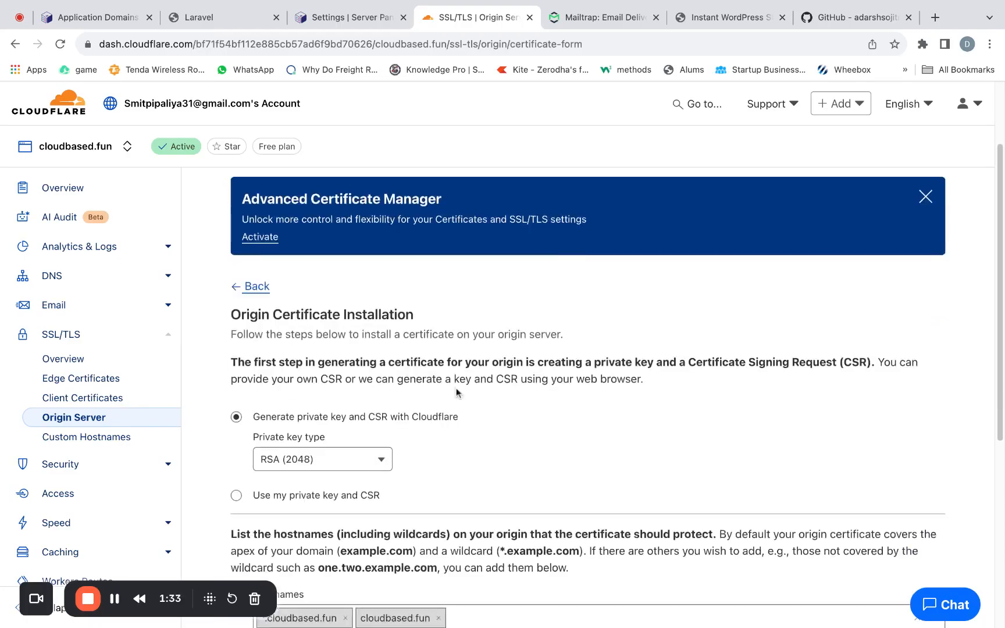
scroll(455, 392, "down", 5)
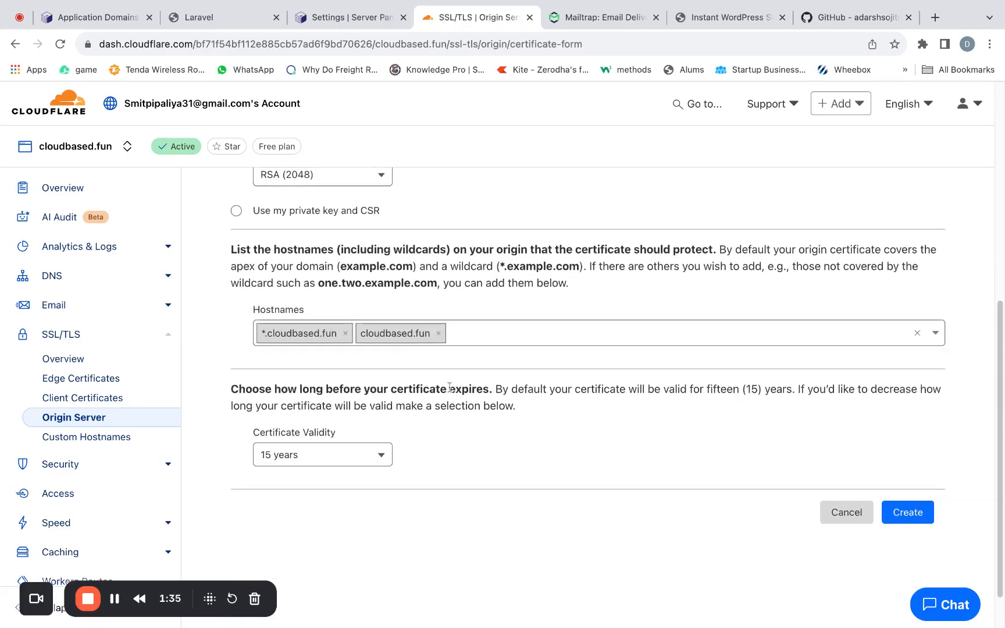
scroll(333, 402, "up", 1)
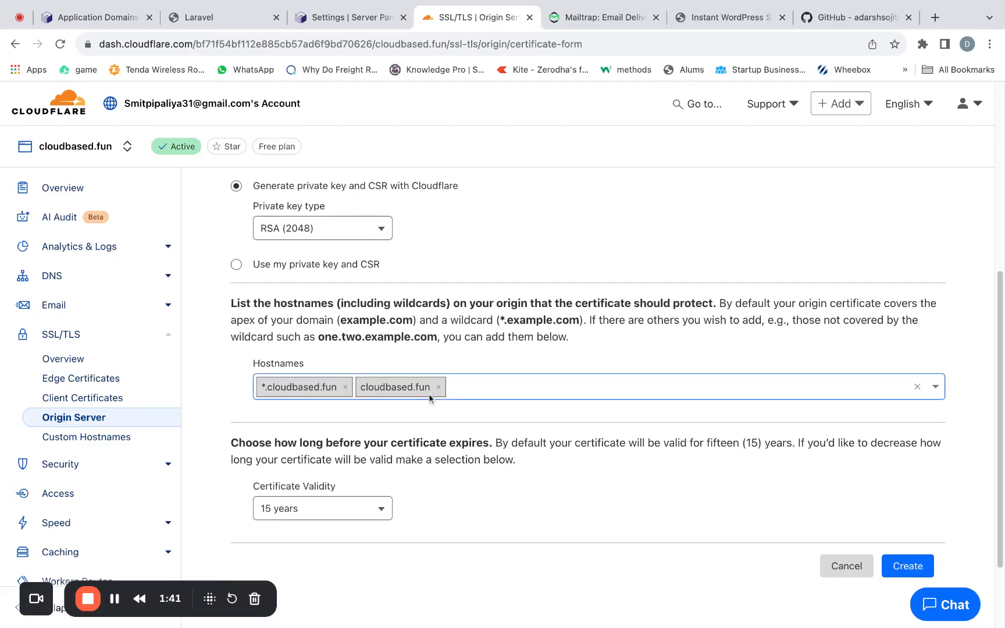
scroll(436, 400, "up", 1)
scroll(582, 395, "down", 3)
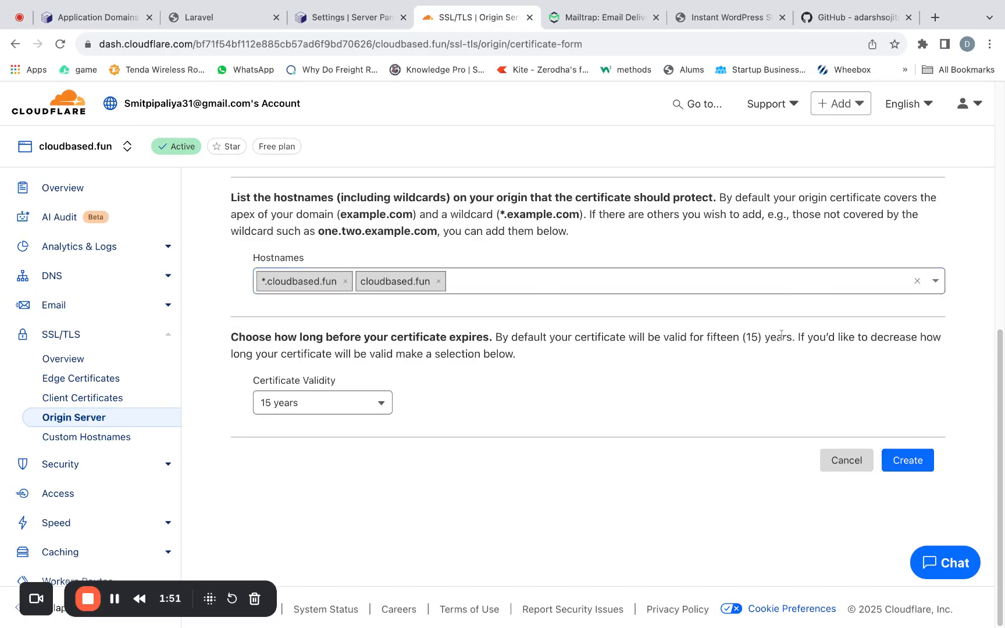
- Return to Sandbox's system settings and save the Cloudflare integration settings
left_click(227, 17)
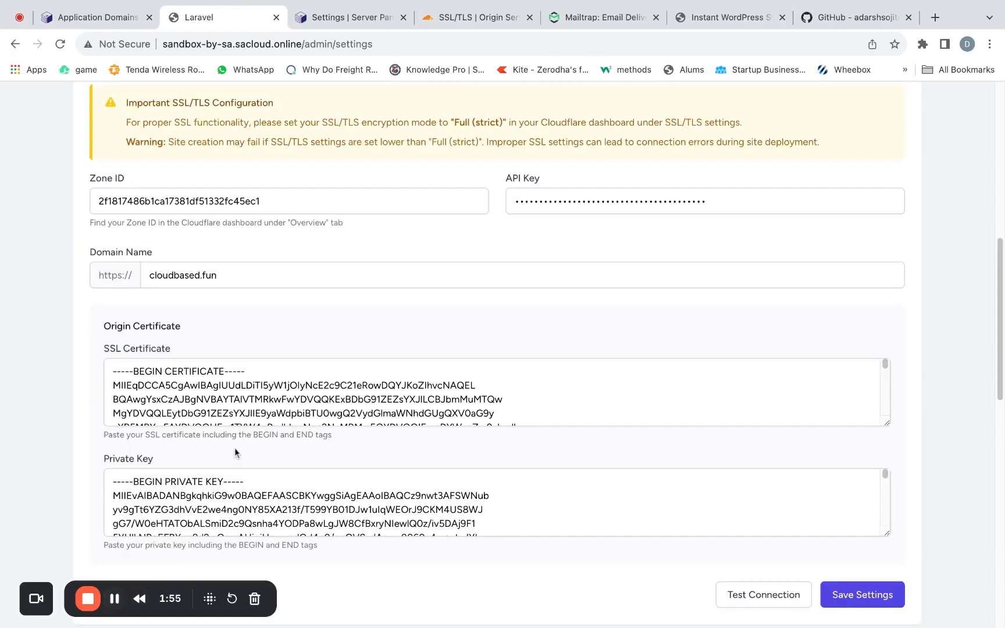
scroll(235, 448, "down", 3)
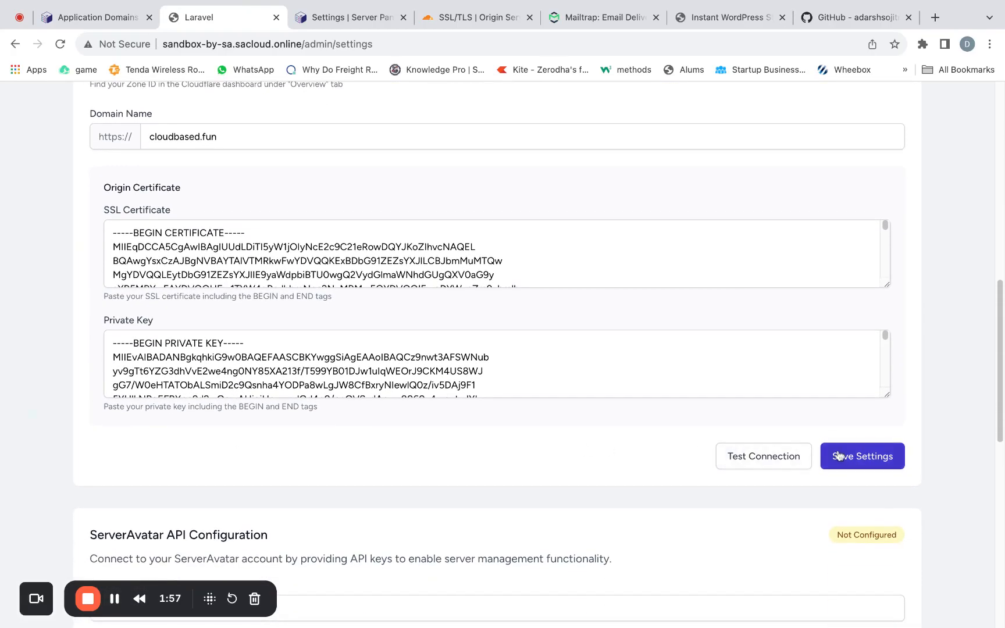
left_click(829, 459)
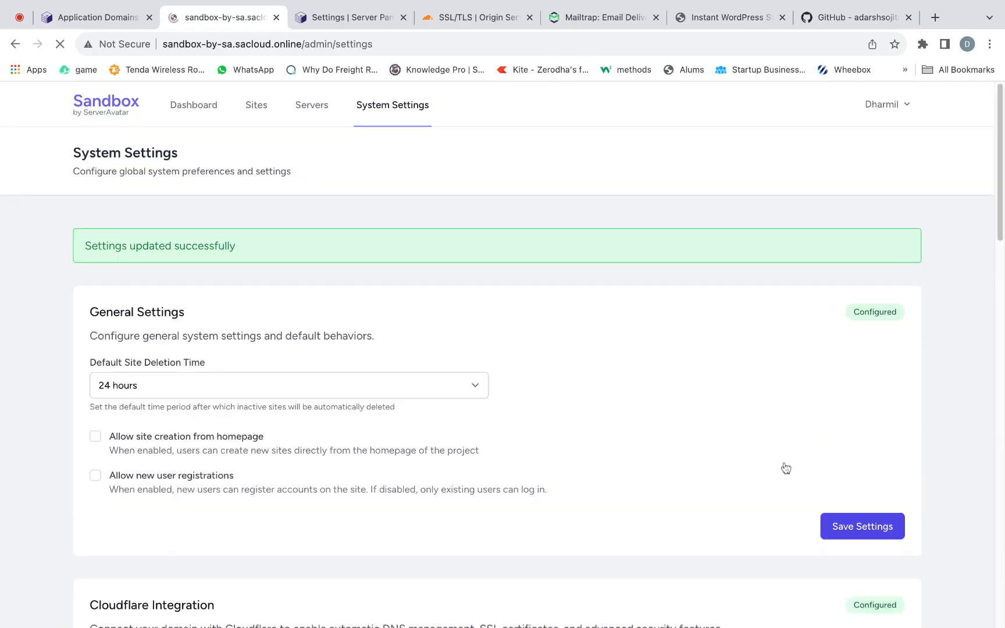
- Test the saved Cloudflare integration's API connection
scroll(783, 461, "down", 5)
scroll(783, 461, "down", 6)
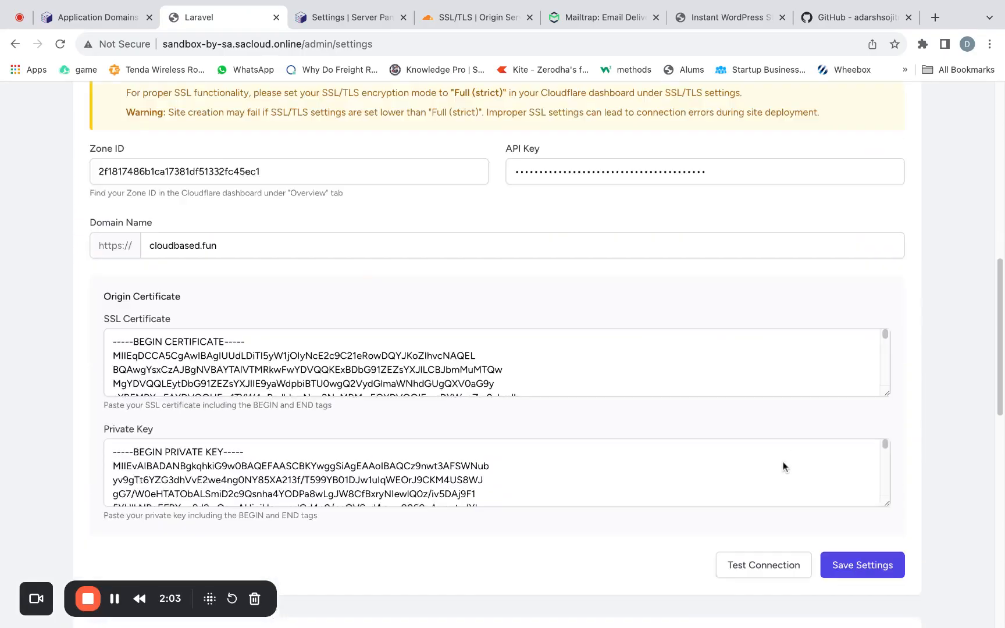
left_click(786, 464)
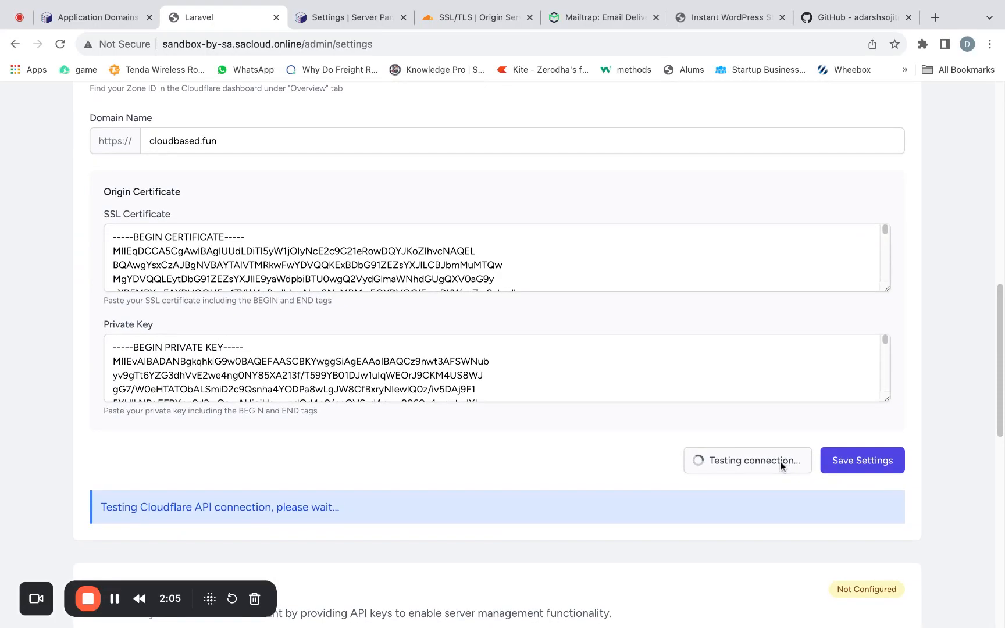
scroll(781, 465, "down", 1)
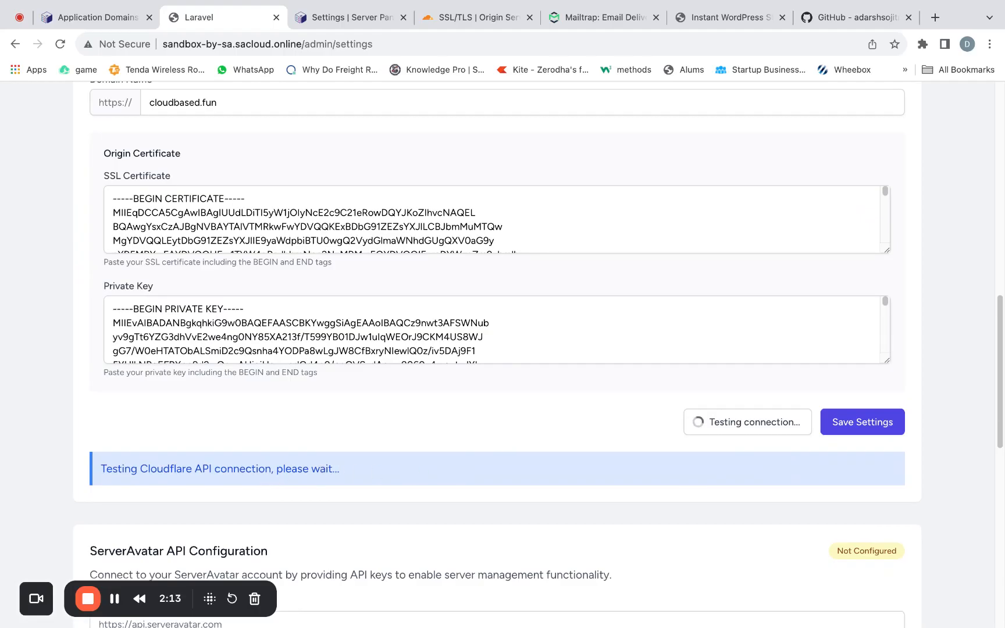
scroll(434, 500, "down", 1)
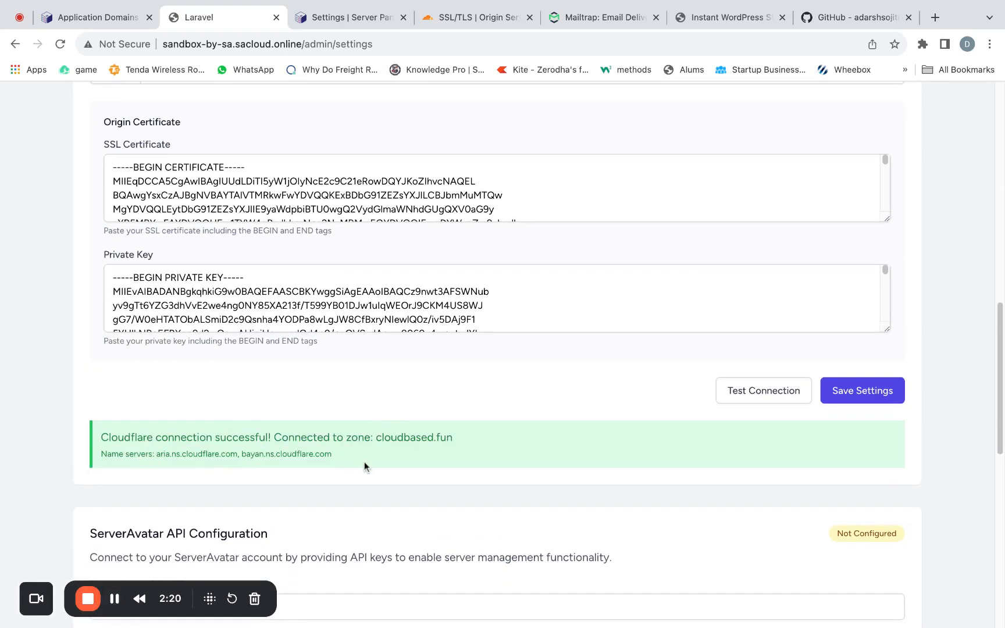
scroll(370, 456, "down", 5)
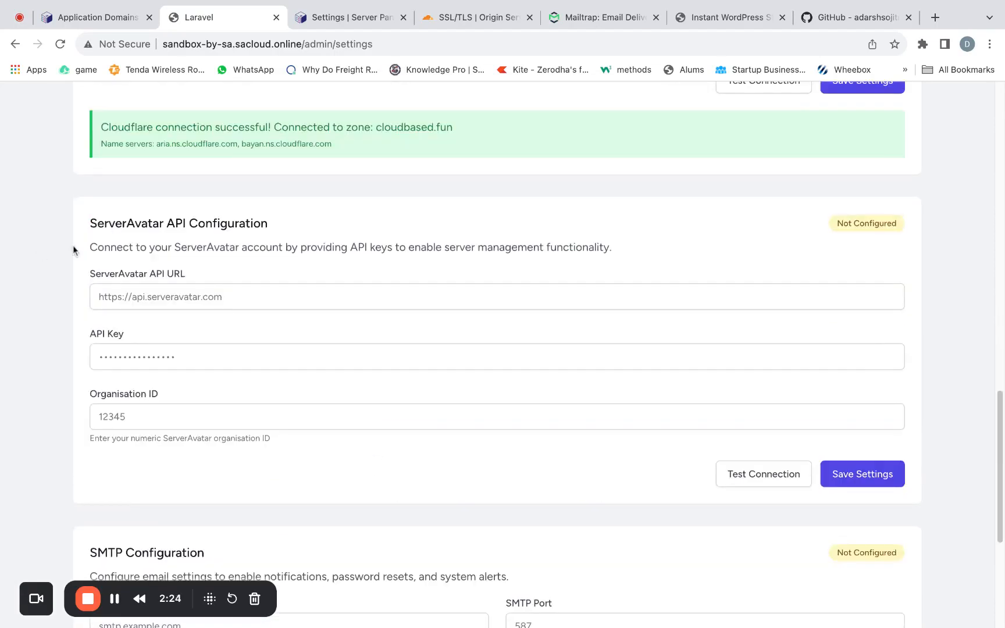
scroll(90, 268, "down", 2)
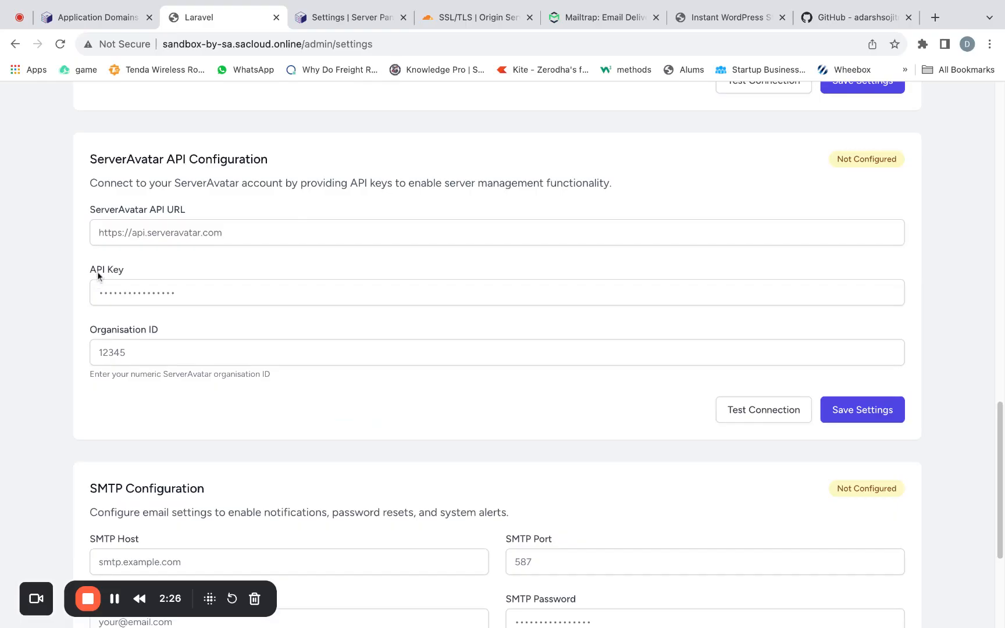
left_click(114, 234)
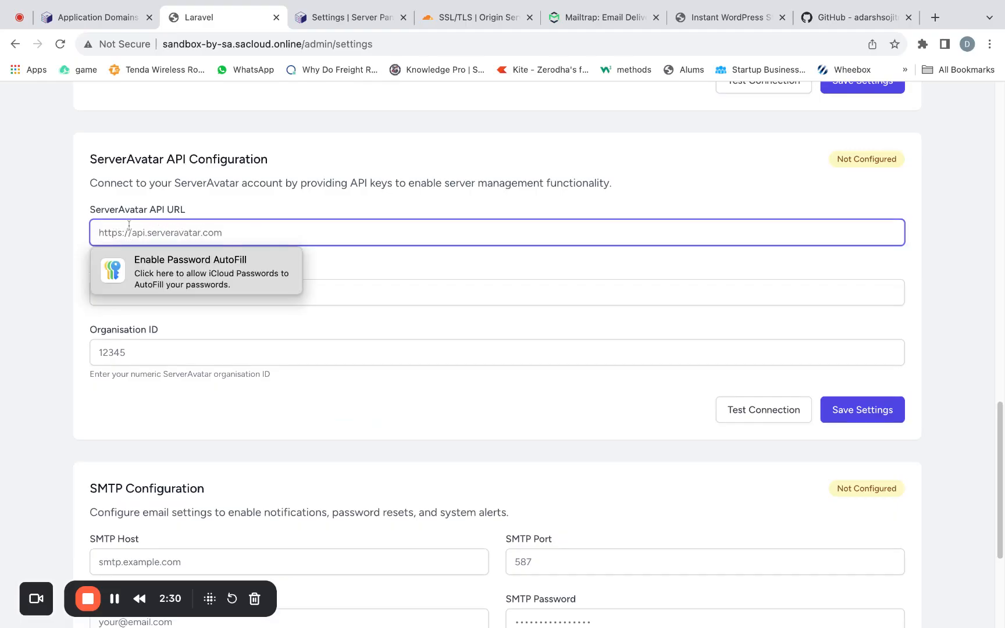
left_click(494, 288)
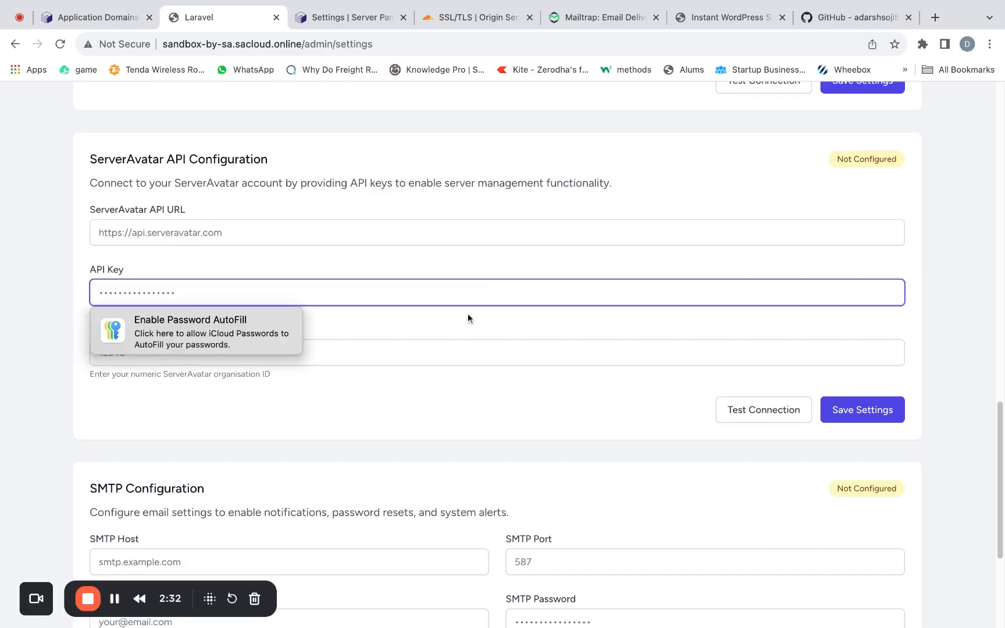
left_click(470, 354)
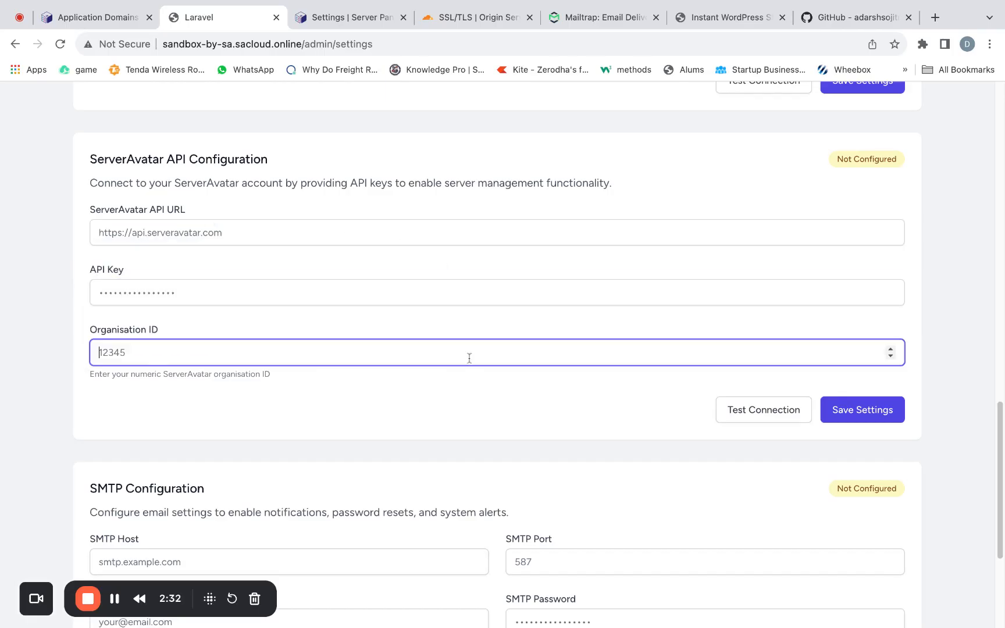
left_click(445, 225)
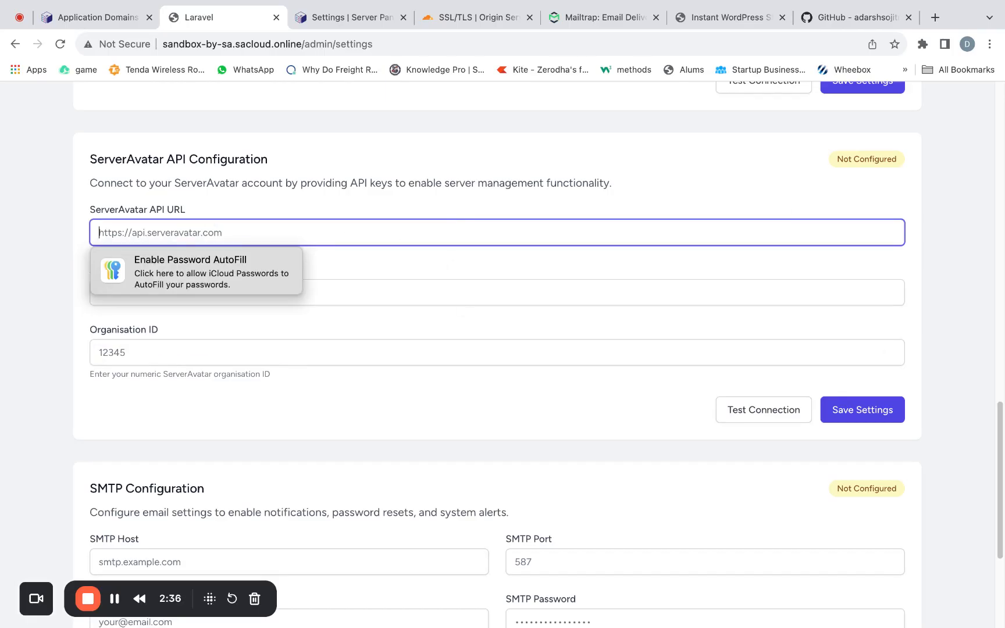
key("super+Tab")
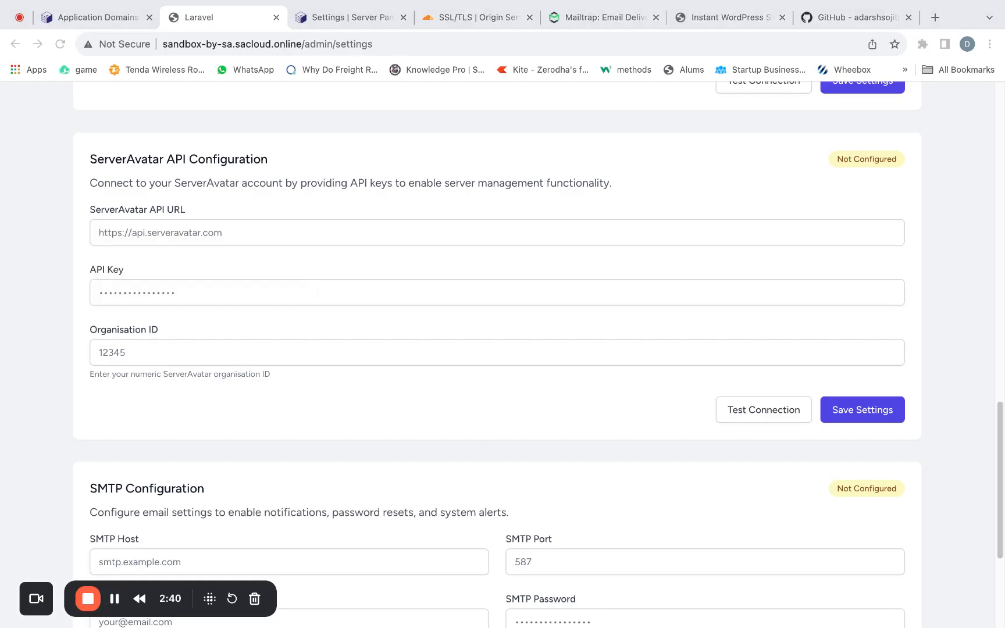
left_click(218, 237)
type("https://api.serveravatar.com")
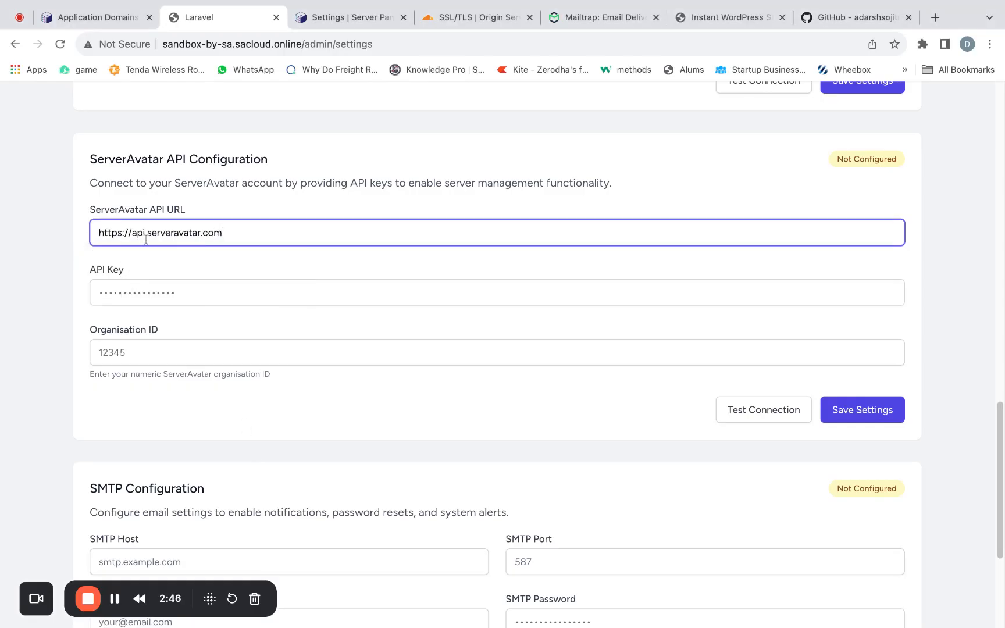
- Copy the API key from the ServerAvatar account's API Access page and paste it as the API key in Sandbox's ServerAvatar API Configuration
left_click(164, 292)
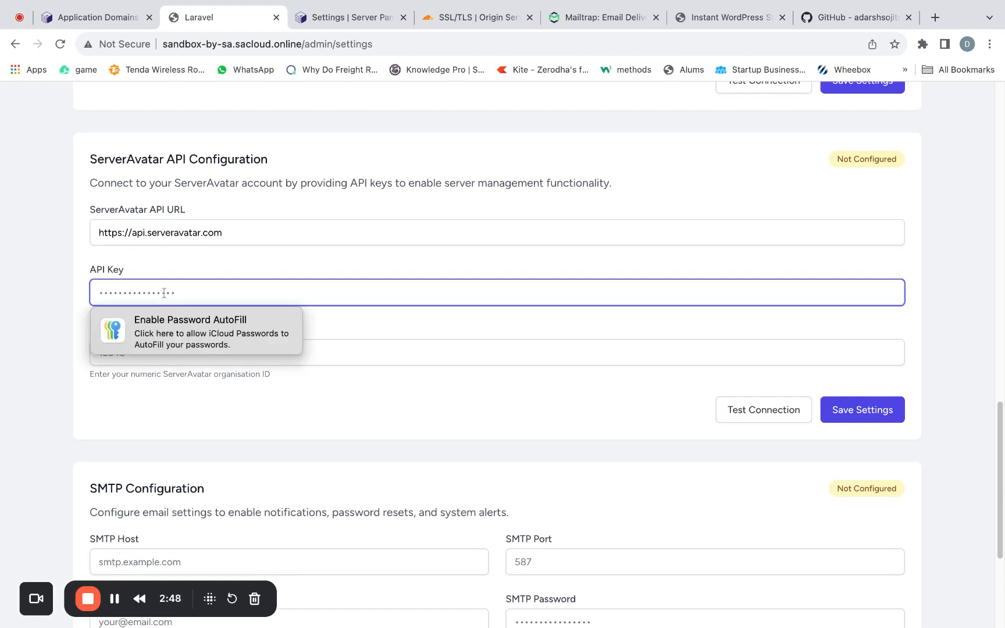
left_click(325, 21)
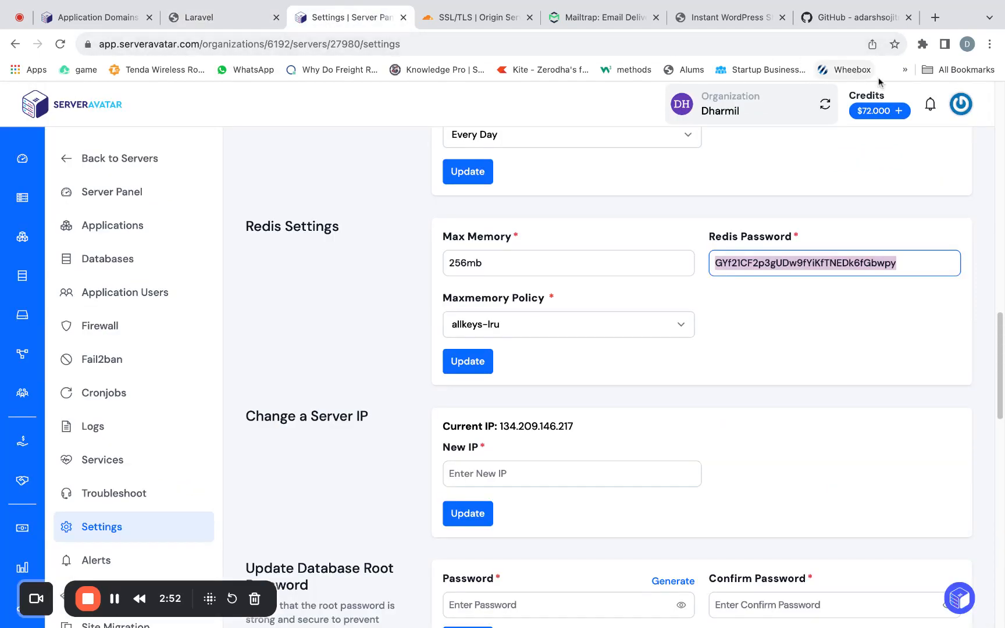
left_click(963, 109)
left_click(961, 107)
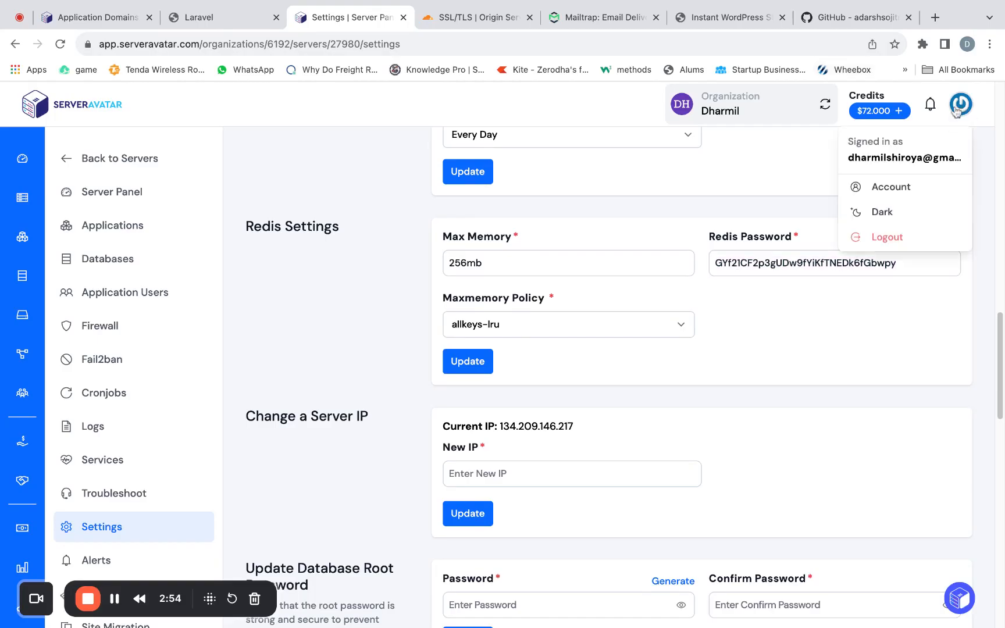
left_click(888, 191)
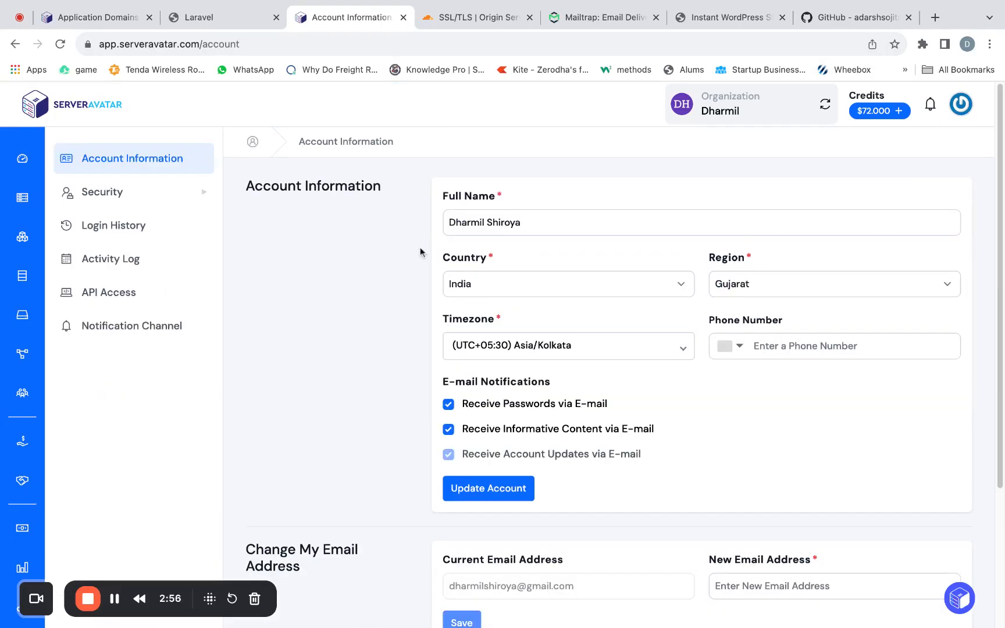
left_click(130, 300)
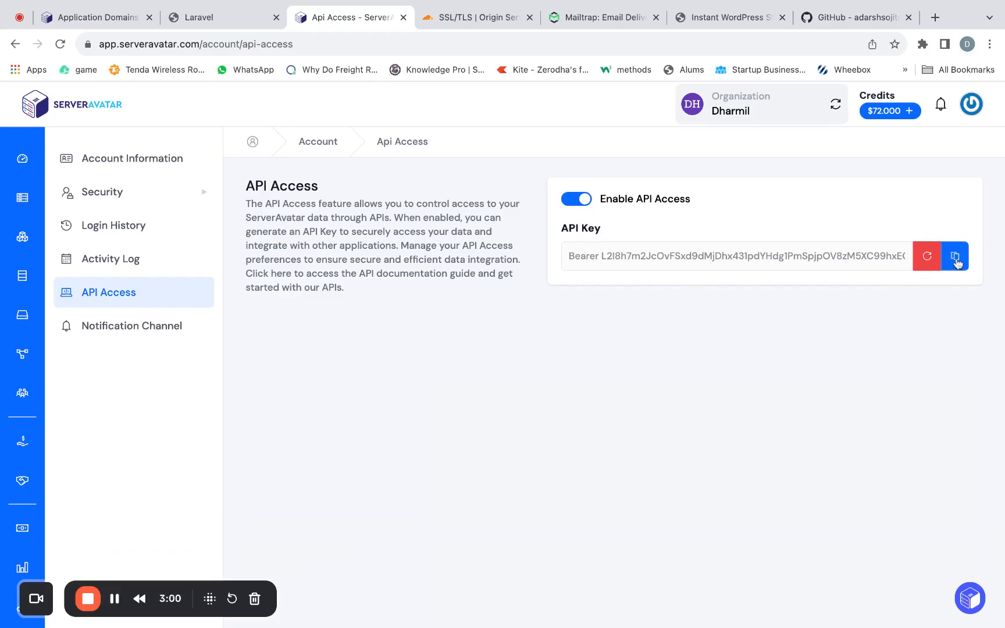
left_click(956, 258)
left_click(236, 23)
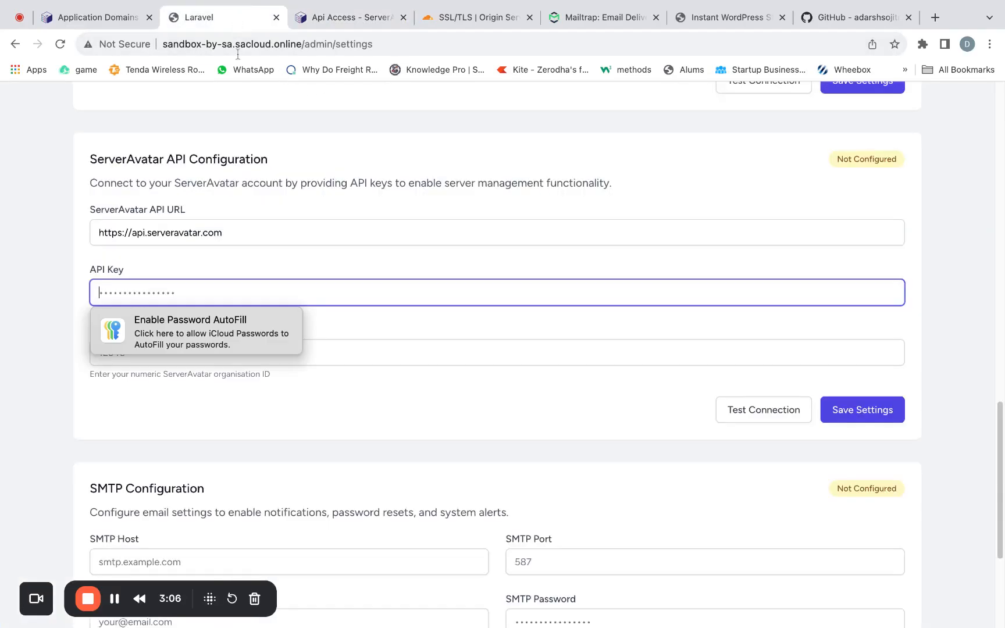
key("super+v")
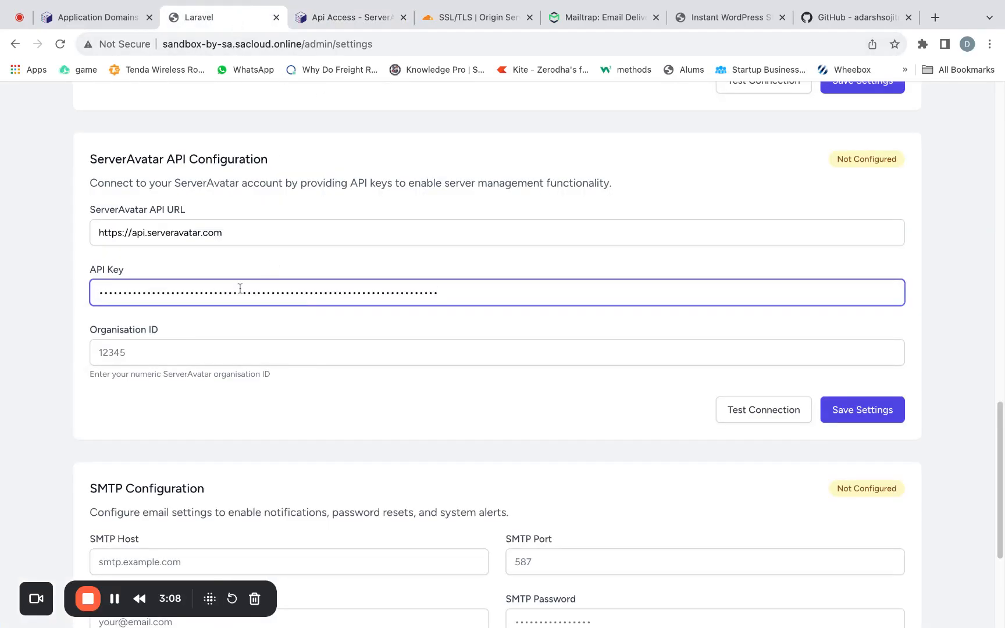
- Look up the organisation ID in the web address of the ServerAvatar account's Organization settings page
left_click(174, 356)
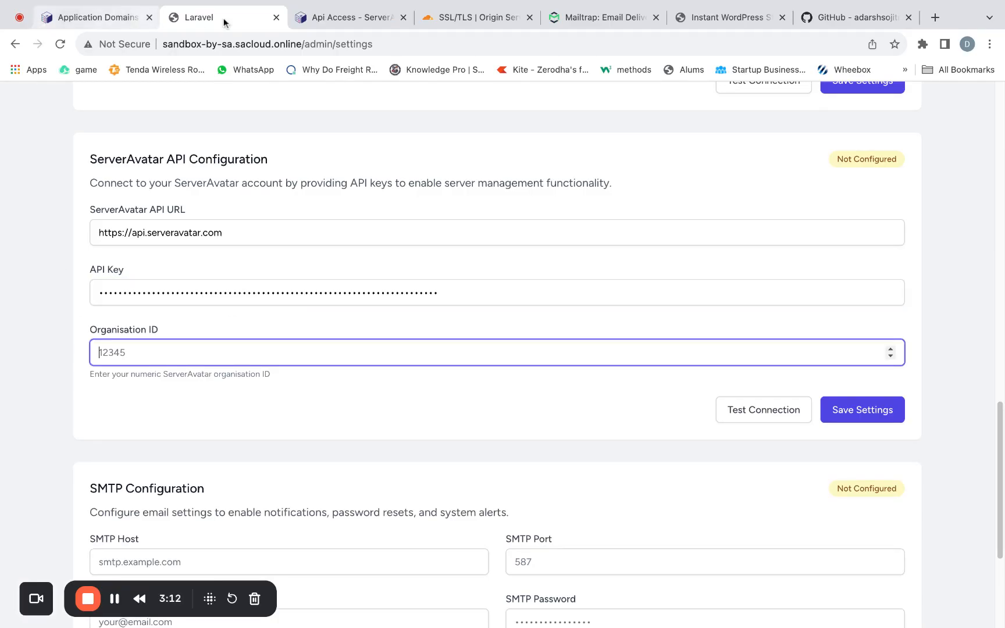
left_click(337, 21)
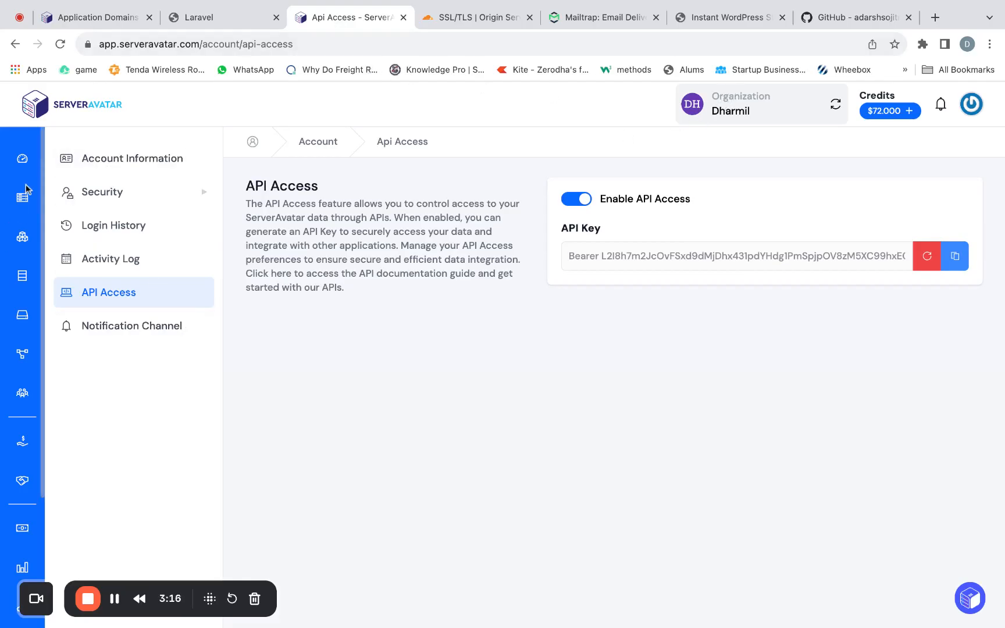
left_click(20, 398)
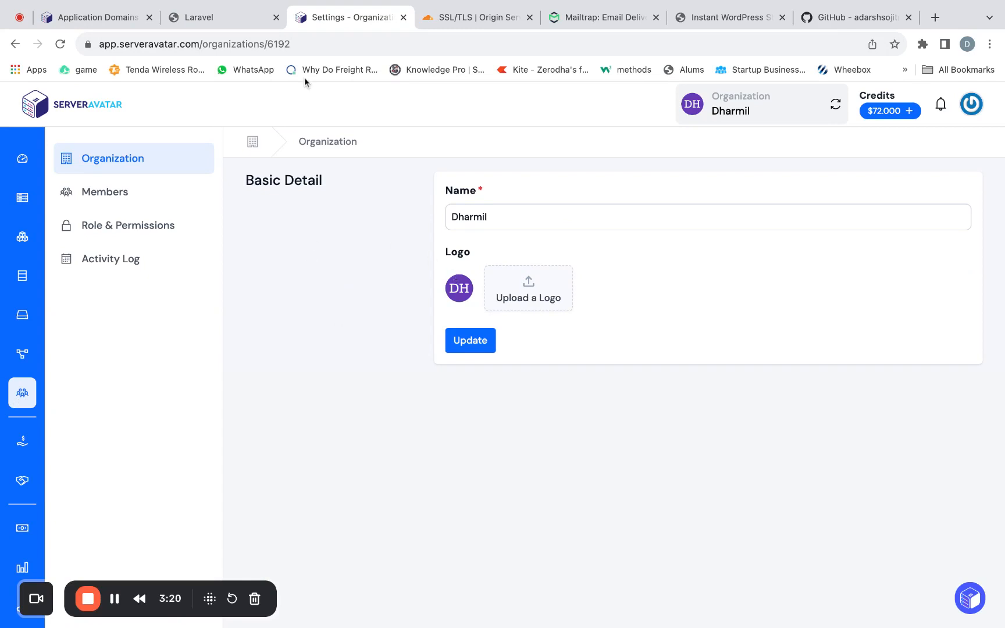
left_click(304, 46)
left_click(281, 46)
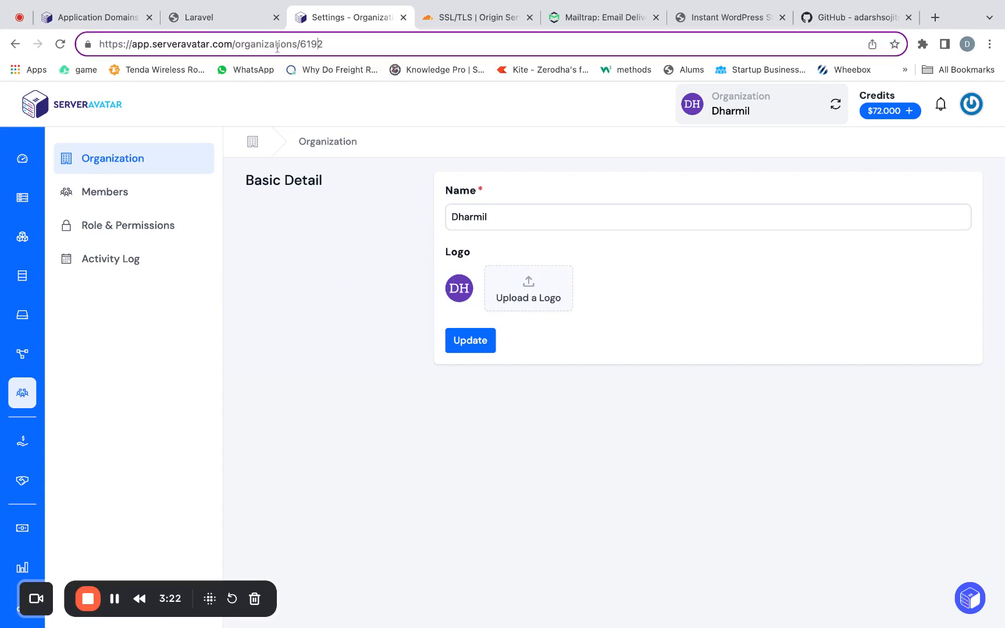
double_click(303, 45)
left_click(325, 46)
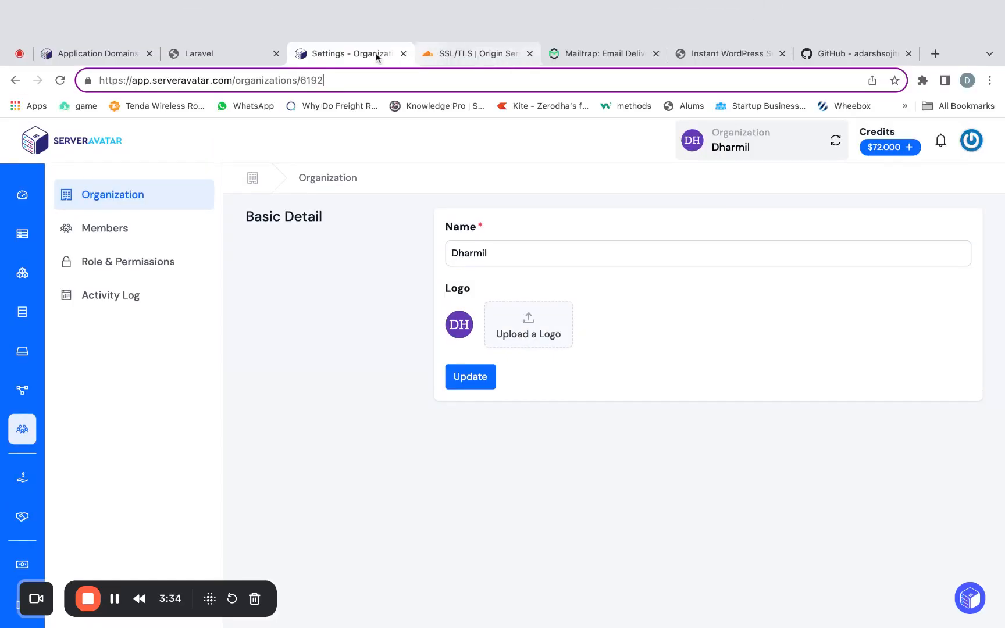
- Enter the numeric organisation ID in Sandbox's ServerAvatar API Configuration and save the settings
left_click(192, 52)
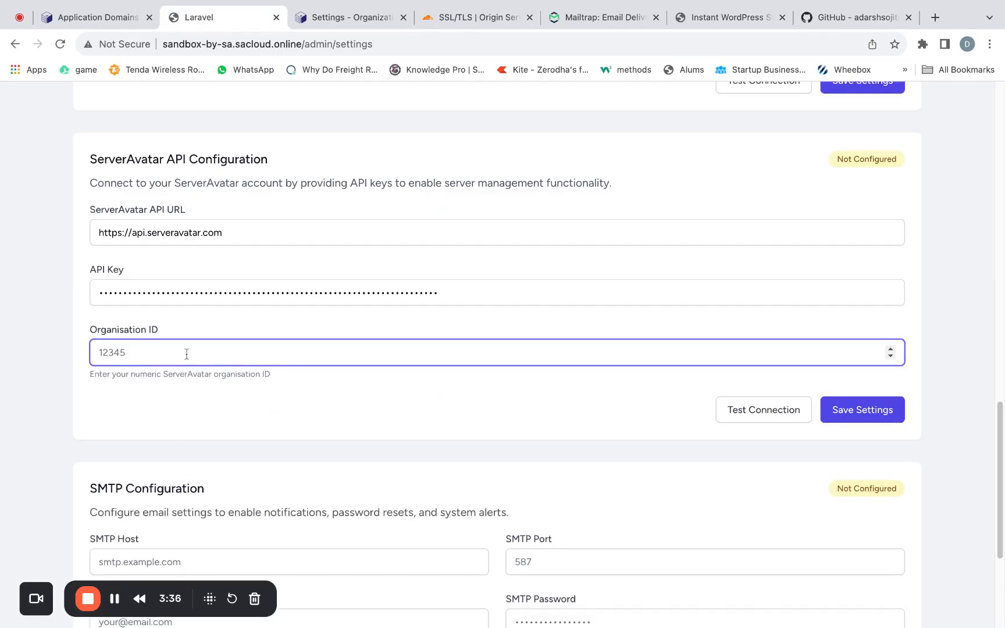
type("6192")
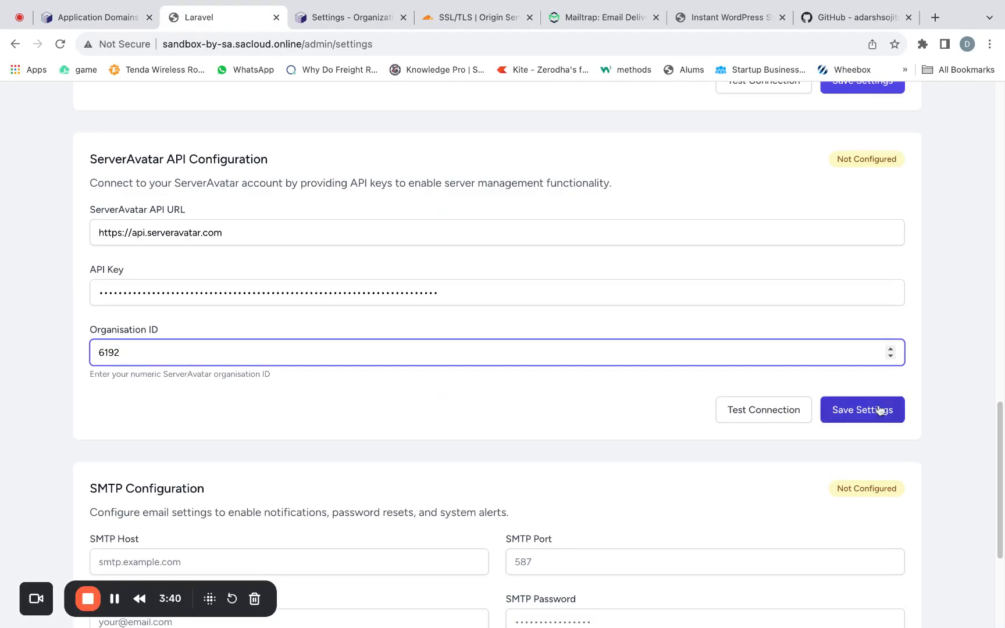
left_click(873, 410)
- Test the connection of the saved ServerAvatar API Configuration and go to the SMTP Configuration
scroll(855, 404, "down", 5)
scroll(843, 401, "down", 10)
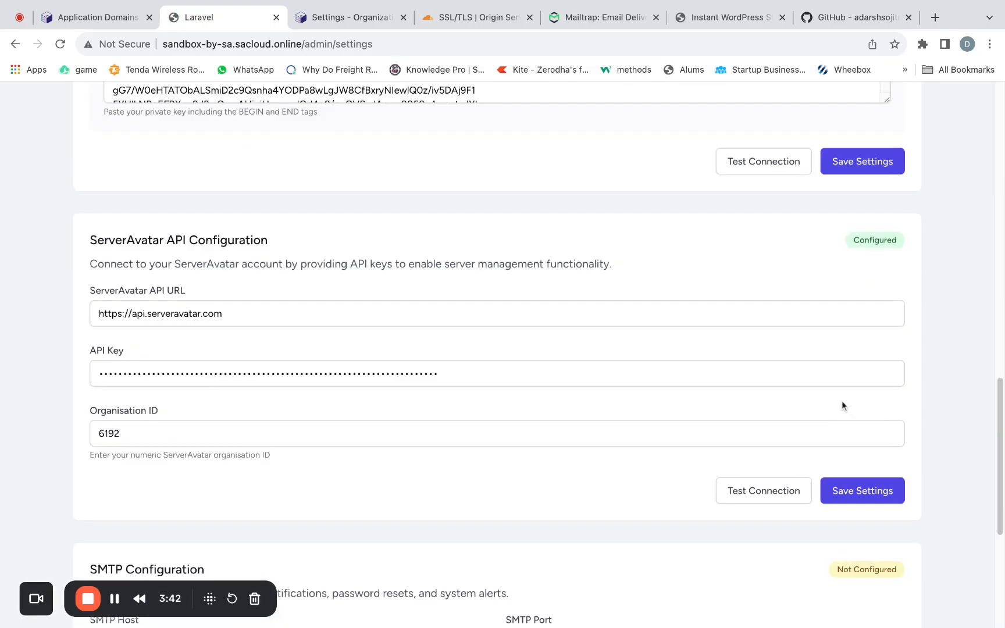
left_click(779, 489)
scroll(775, 488, "down", 3)
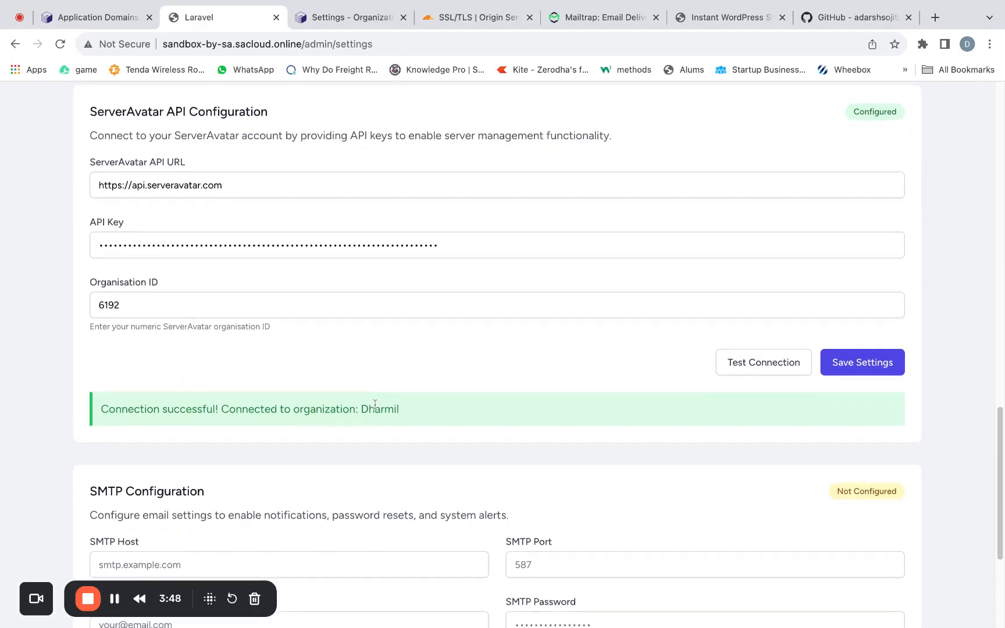
scroll(374, 403, "down", 4)
scroll(374, 403, "down", 1)
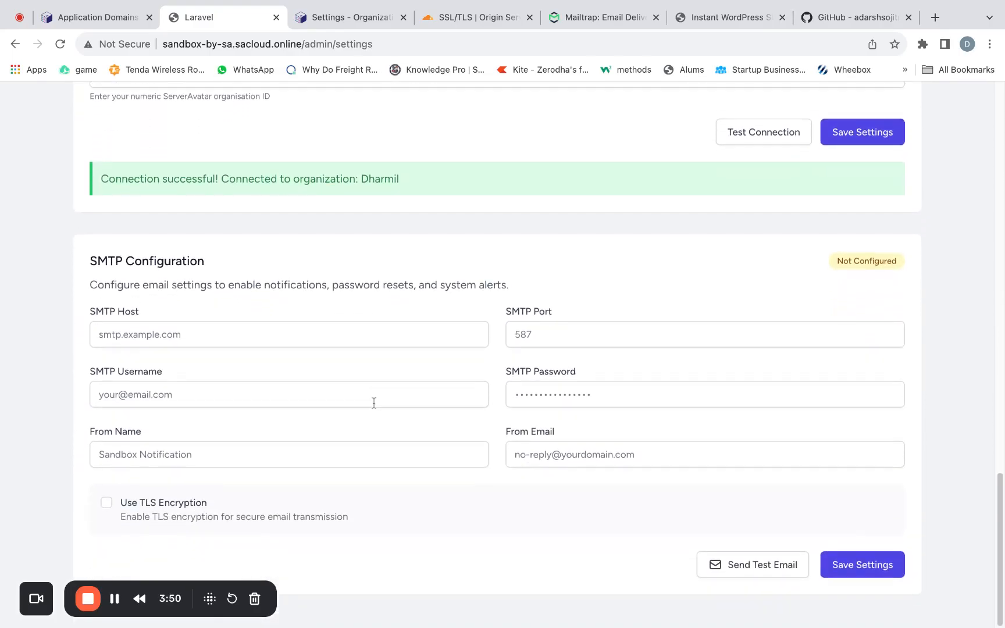
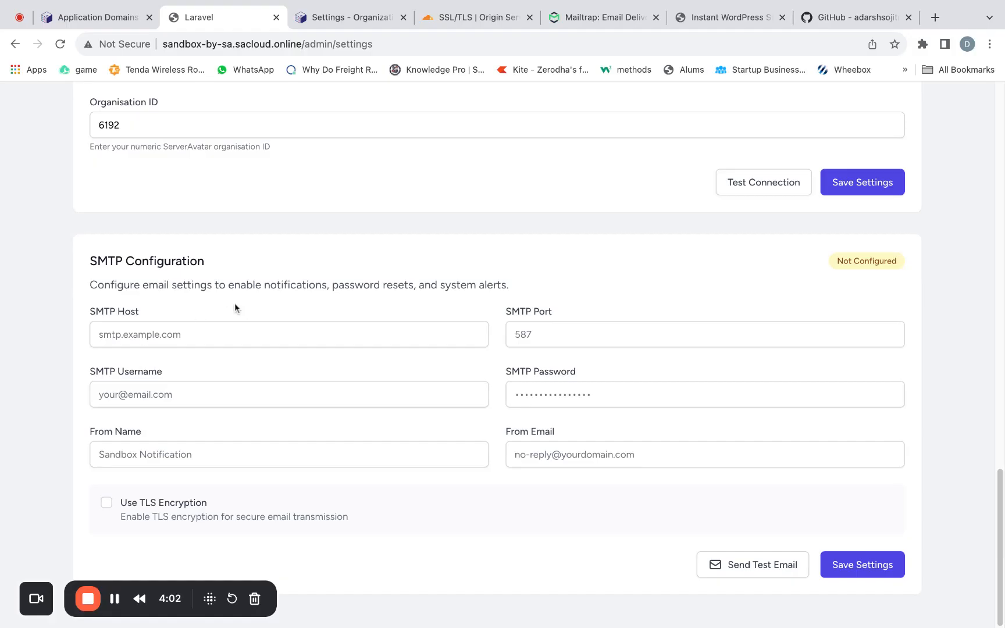
- Switch to Mailtrap and open the SMTP credentials of My Inbox under Email Testing
left_click(622, 19)
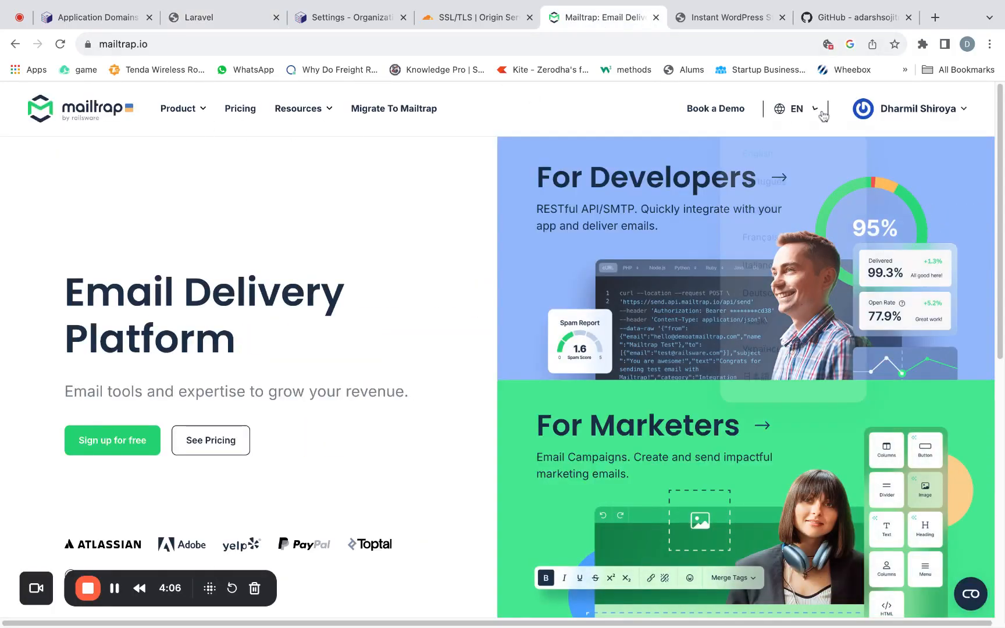
left_click(892, 108)
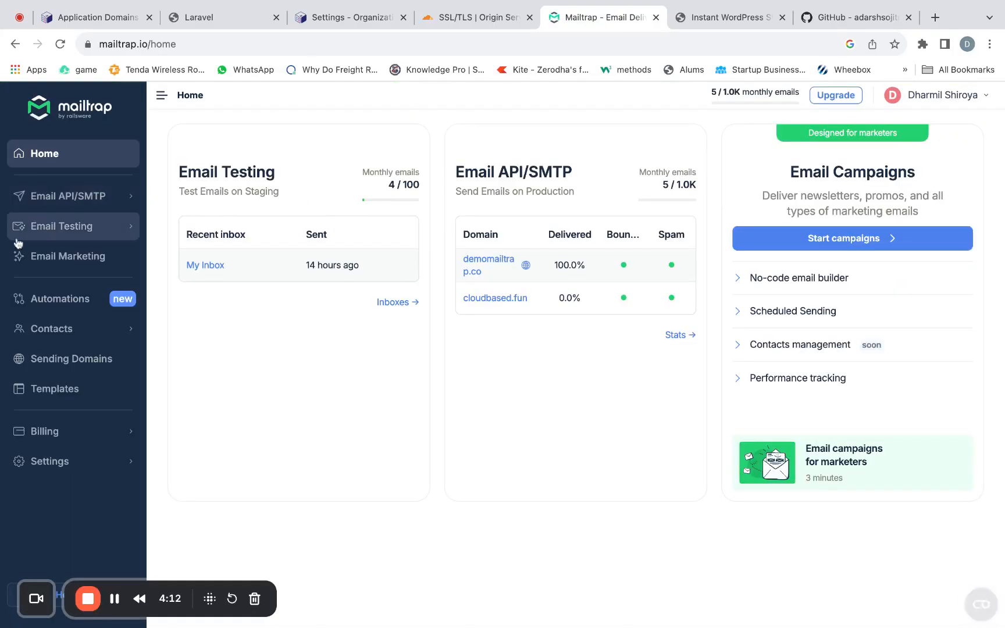
left_click(55, 230)
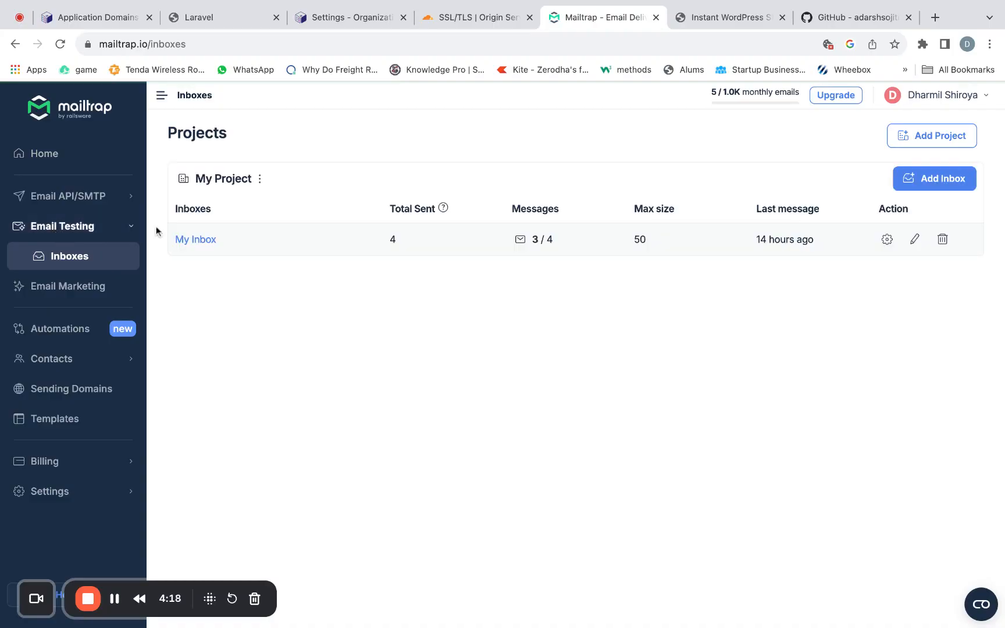
left_click(206, 240)
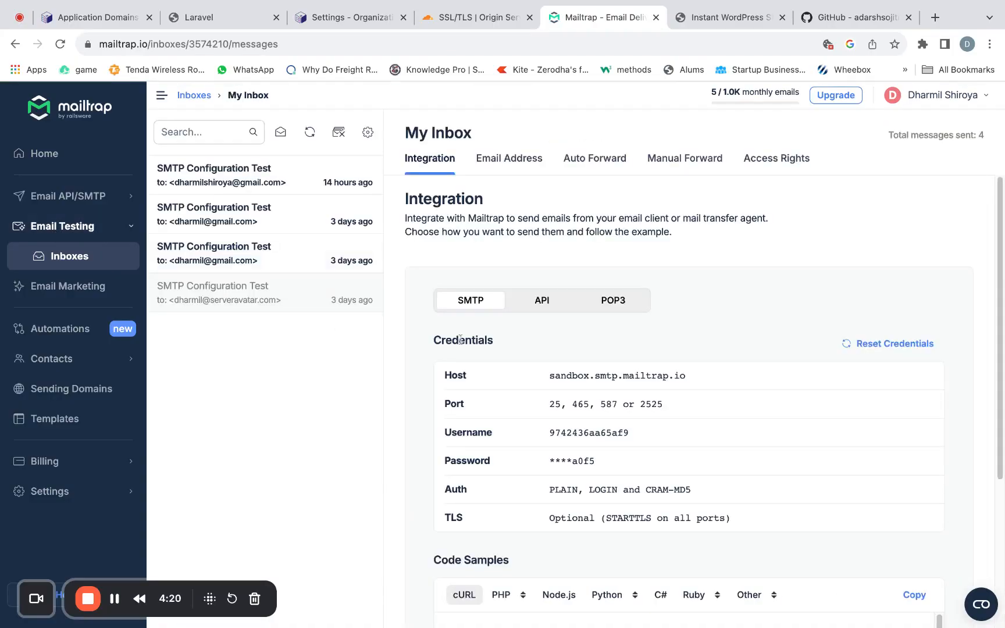
scroll(497, 337, "down", 2)
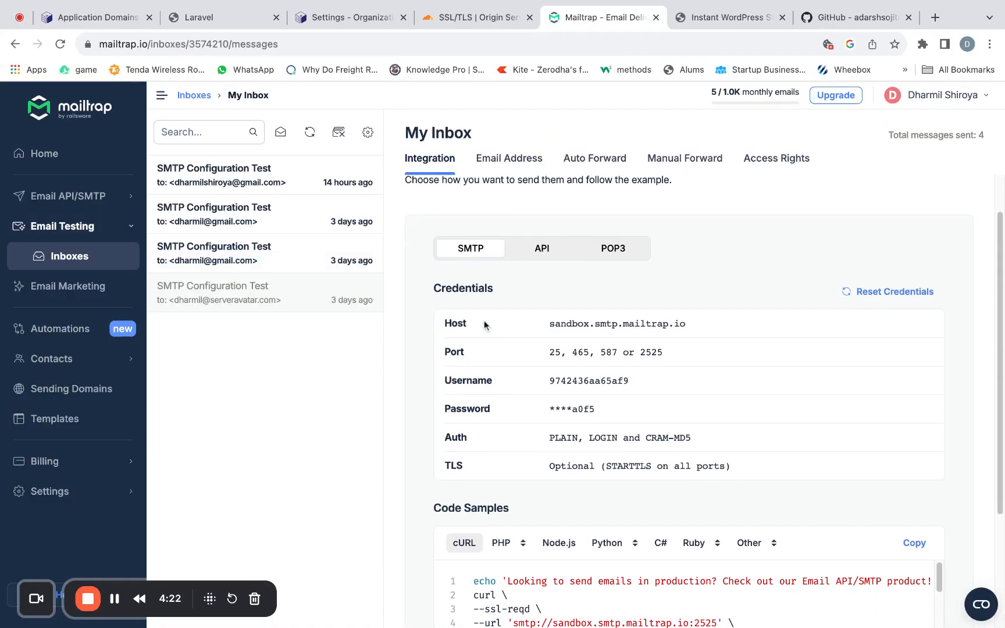
- Copy the SMTP host sandbox.smtp.mailtrap.io from Mailtrap and paste it as the SMTP Host in Sandbox's SMTP Configuration
left_click(602, 330)
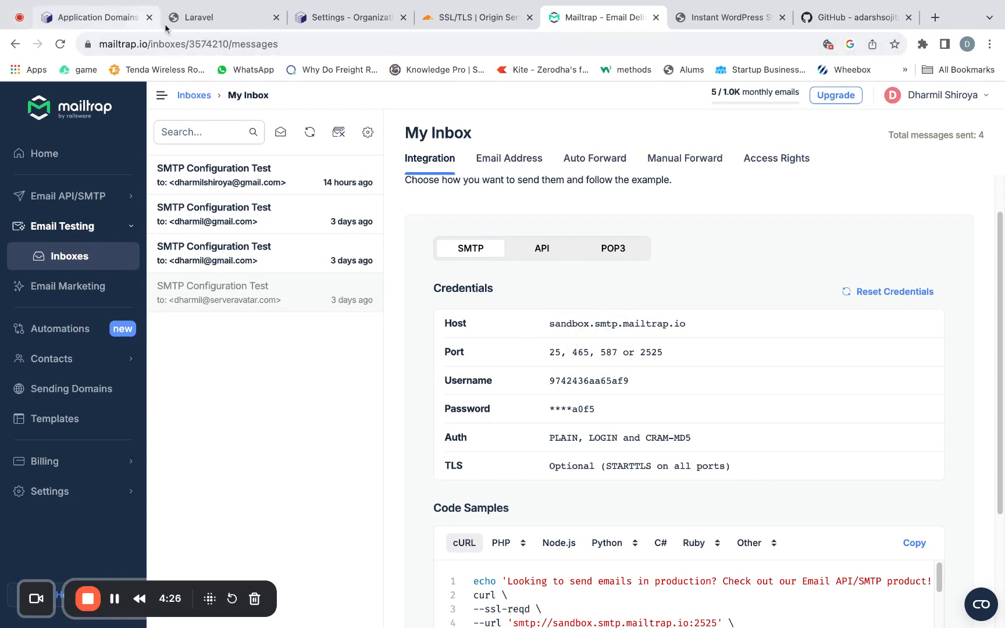
left_click(209, 22)
left_click(207, 327)
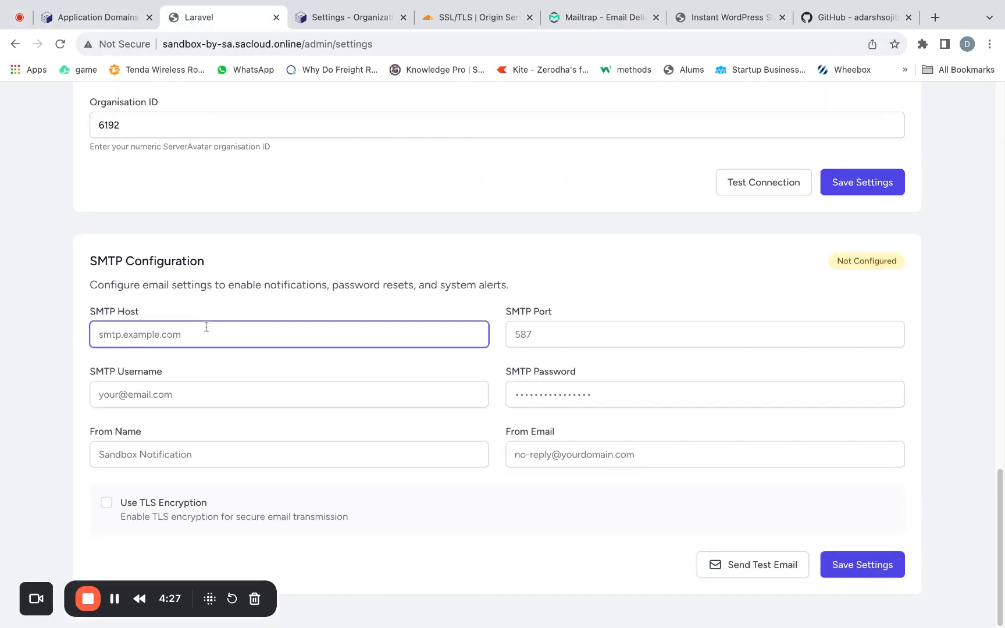
key("super+v")
- Look up the available ports in Mailtrap's credentials and set Sandbox's SMTP Port to 2525
left_click(494, 19)
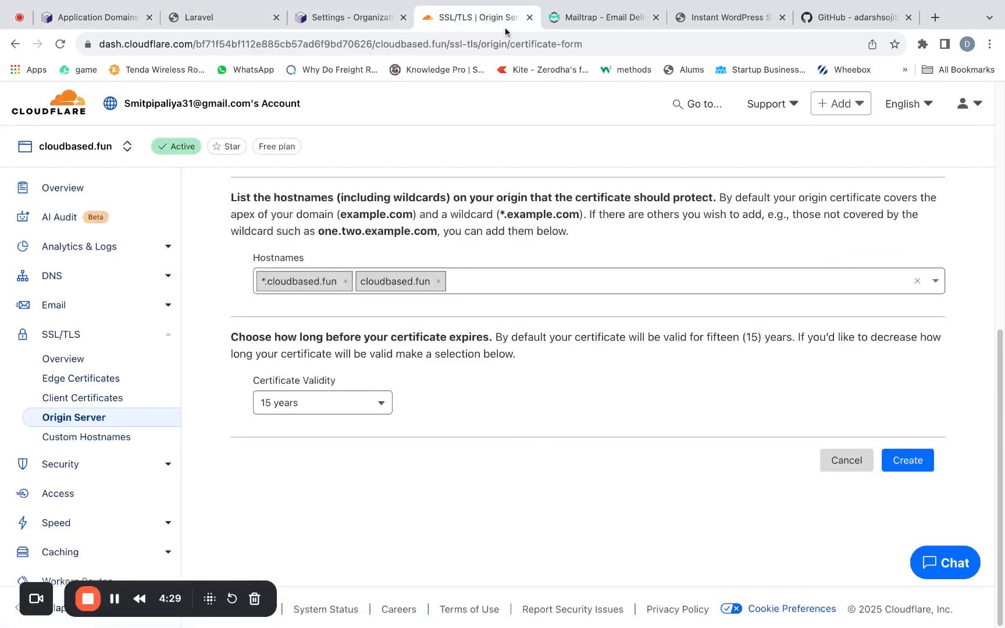
left_click(361, 20)
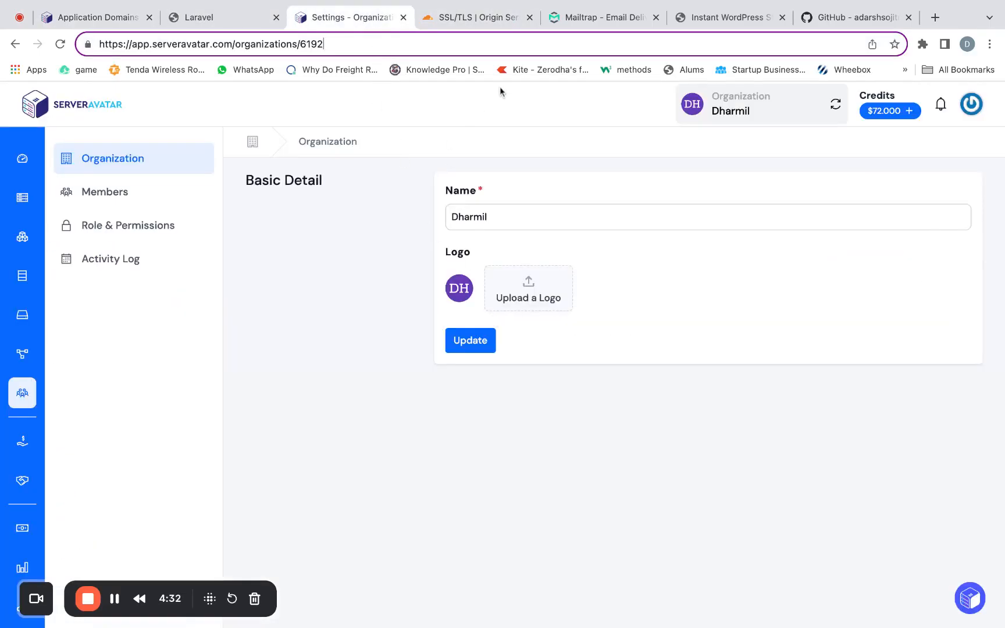
left_click(564, 19)
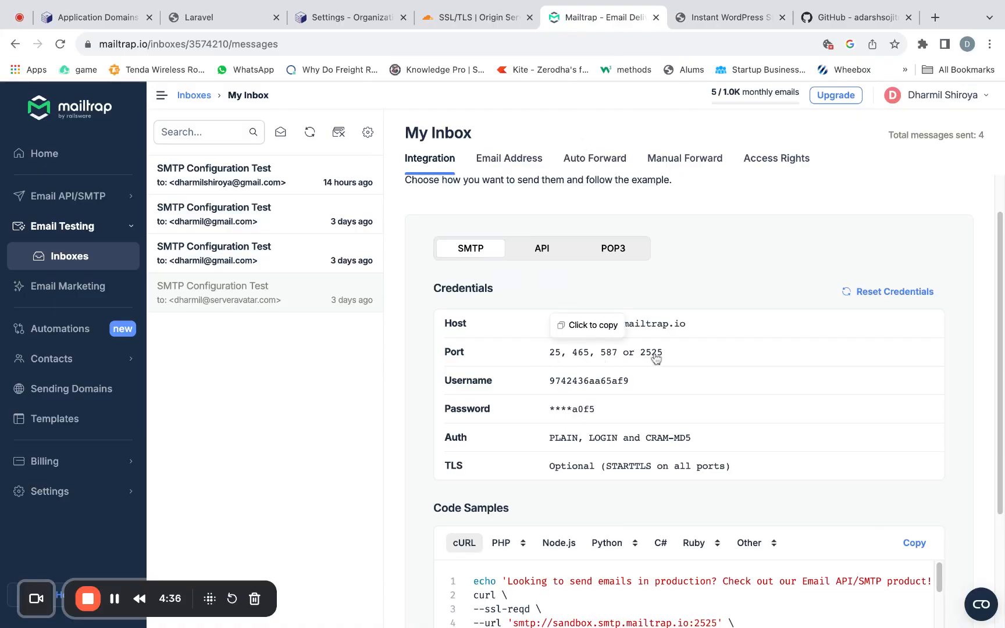
left_click(200, 21)
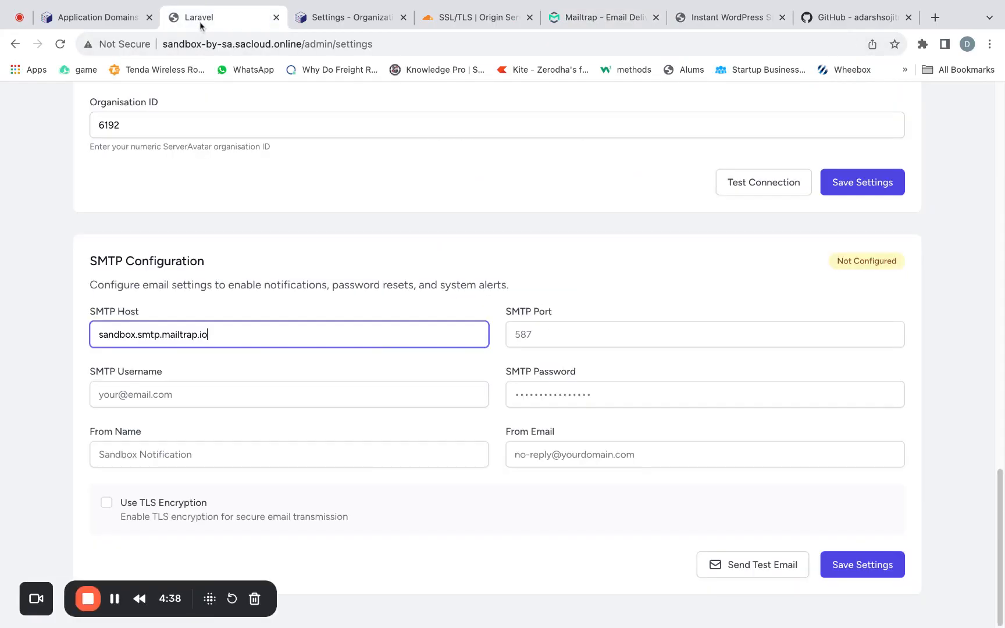
left_click(557, 336)
type("2")
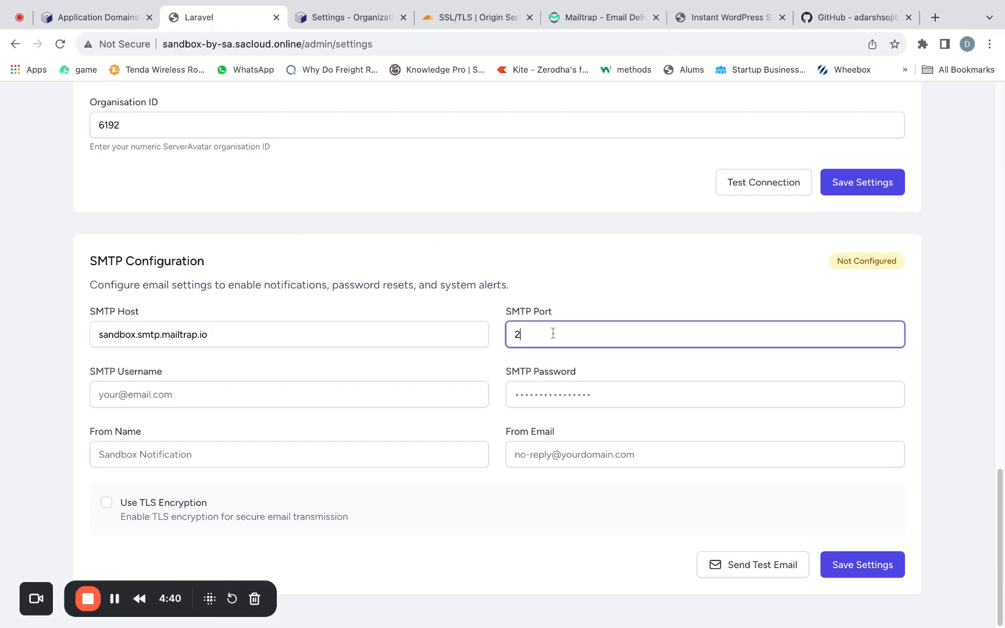
type("525")
left_click(281, 394)
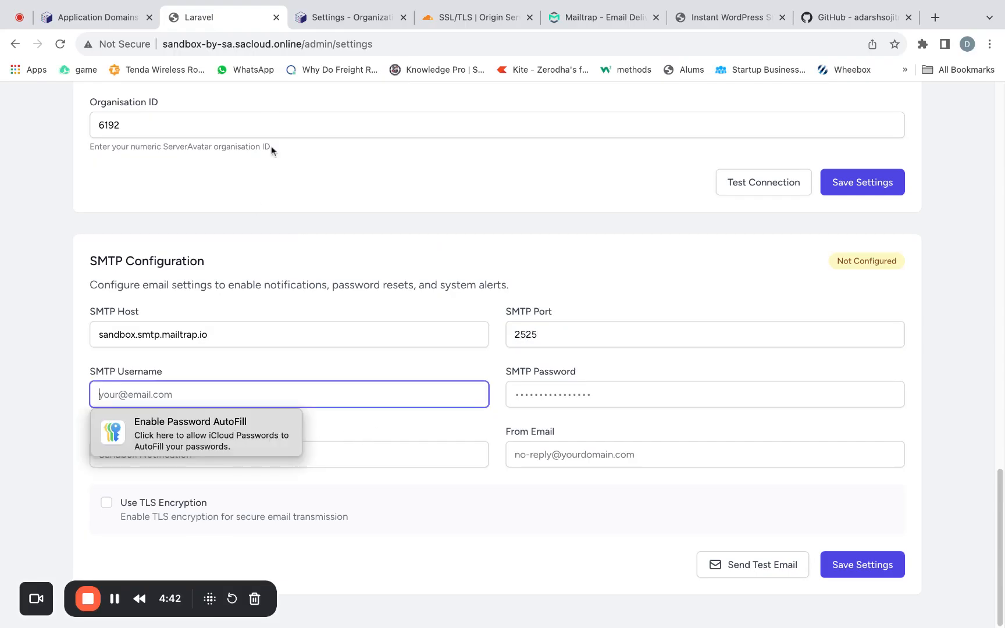
left_click(608, 18)
left_click(603, 382)
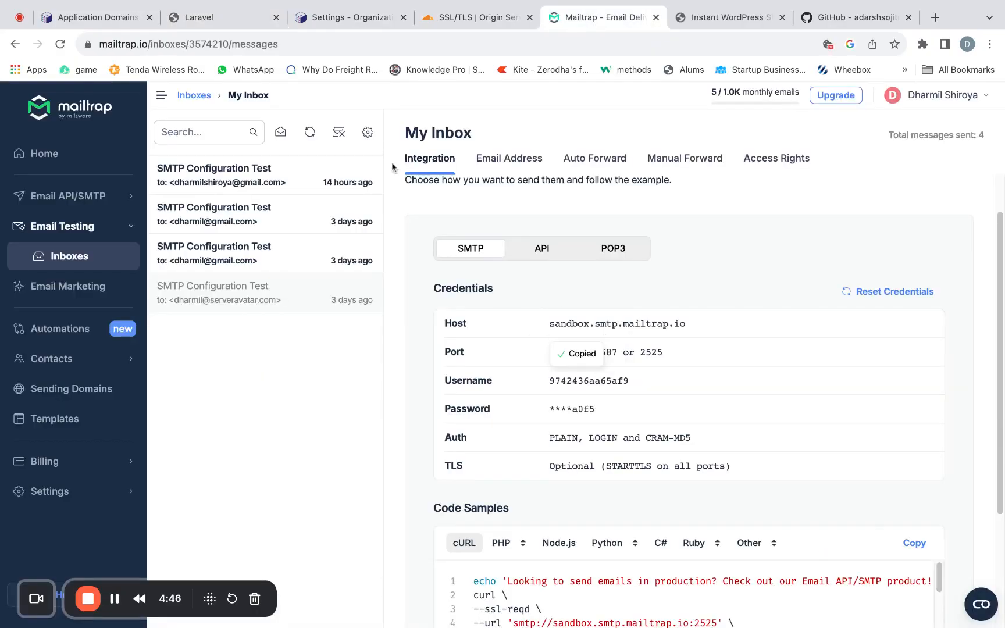
left_click(233, 53)
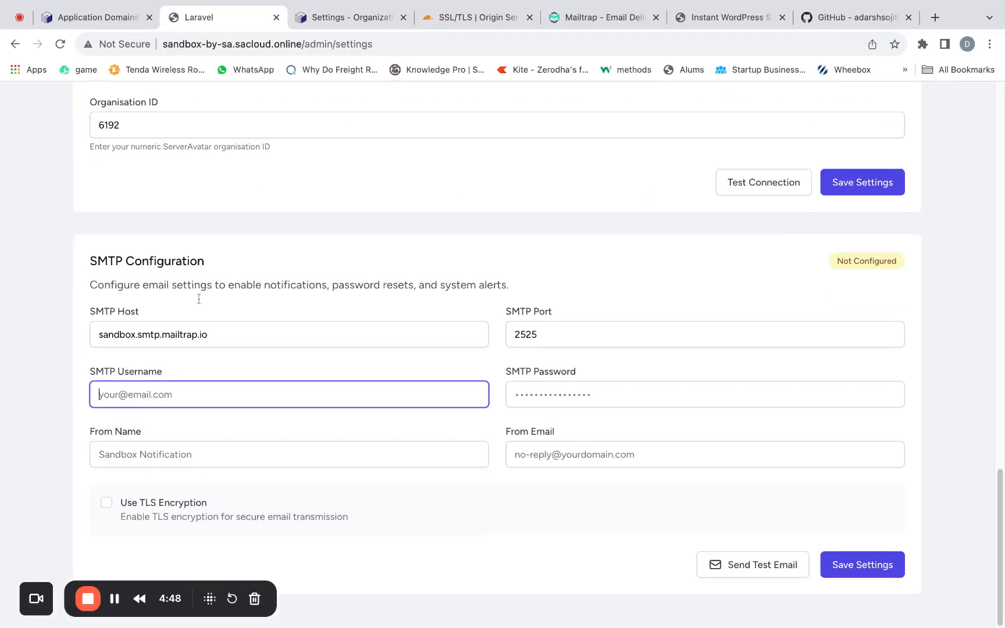
key("super+v")
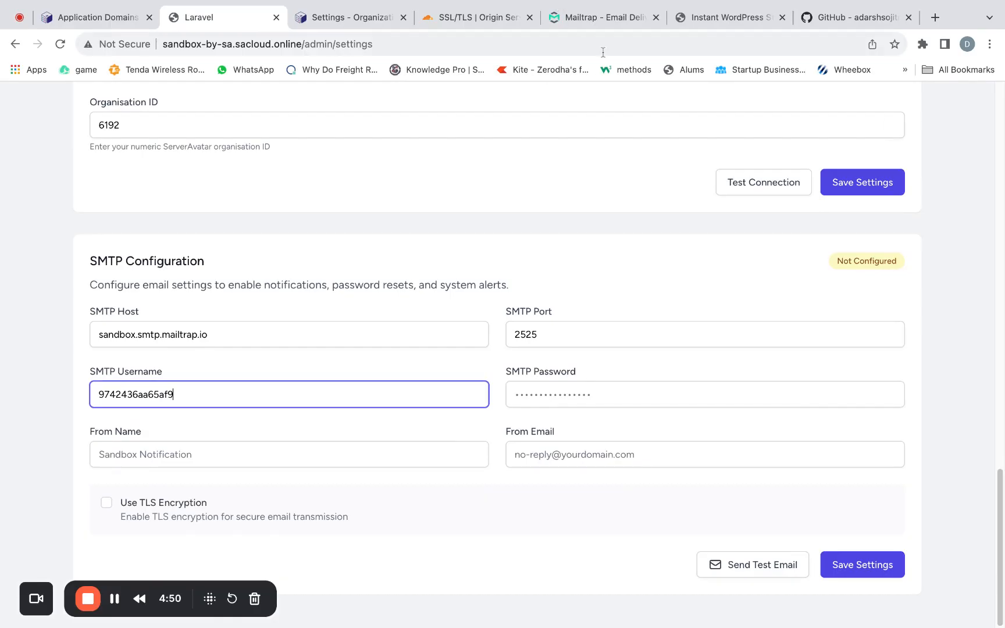
left_click(596, 21)
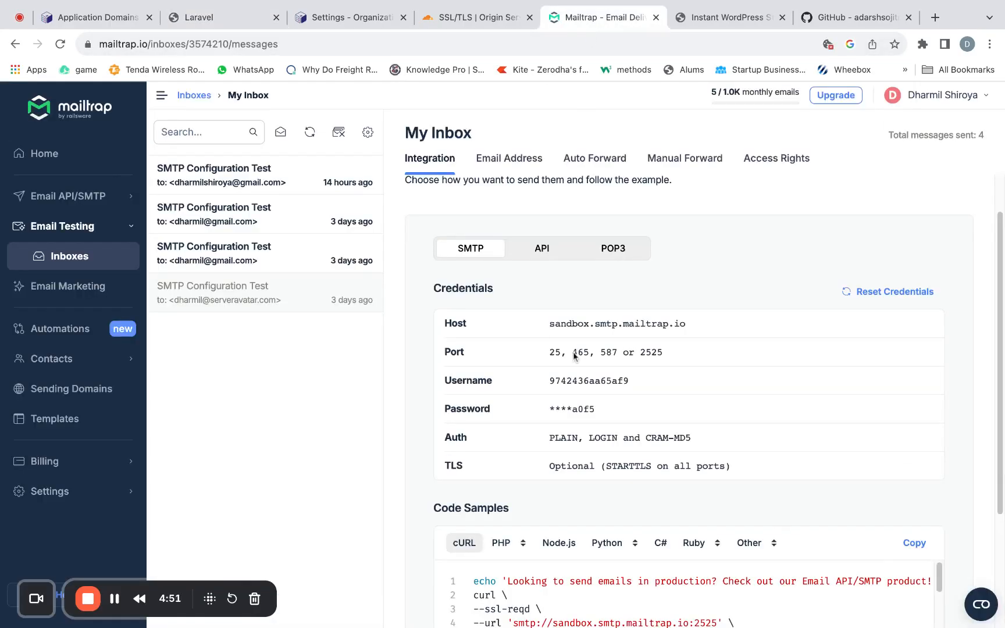
left_click(576, 390)
left_click(233, 17)
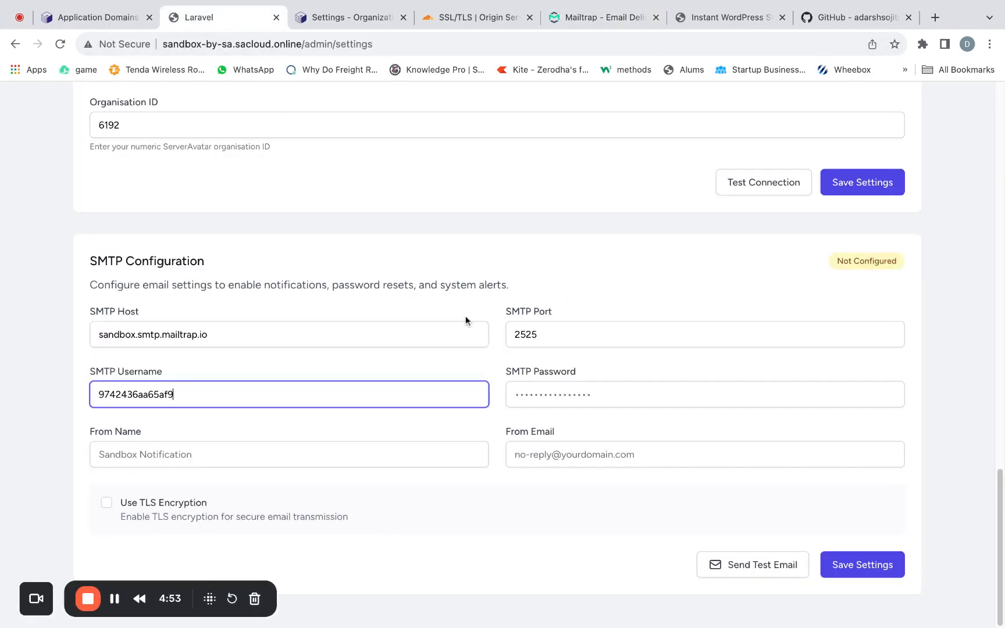
left_click(533, 396)
key("super+v")
- Enter Sandbox as the From Name and fill in the sender's From Email address in the SMTP Configuration
left_click(250, 457)
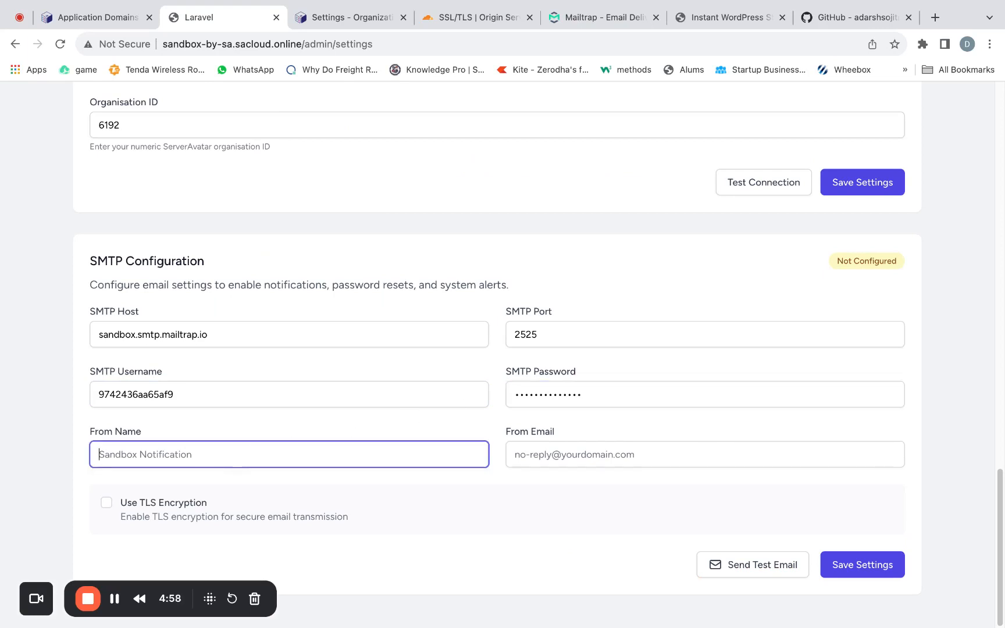
type("S")
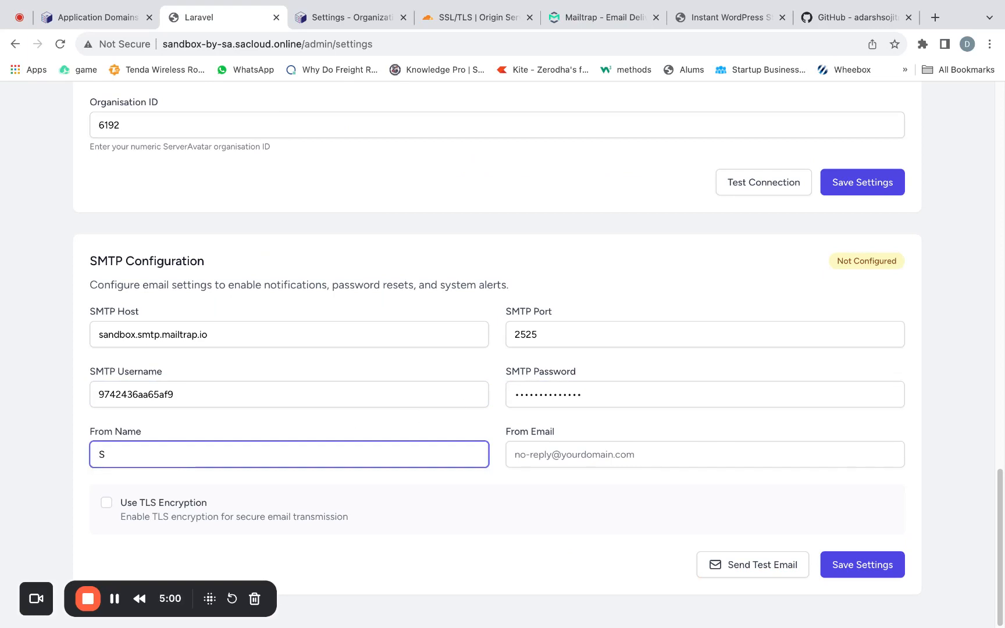
type("andbox")
left_click(553, 449)
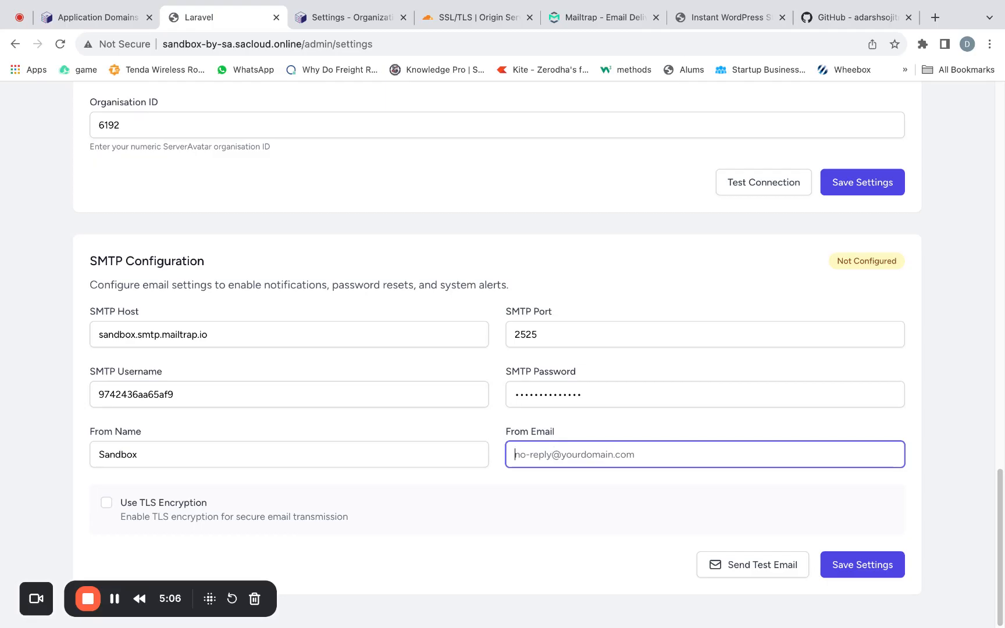
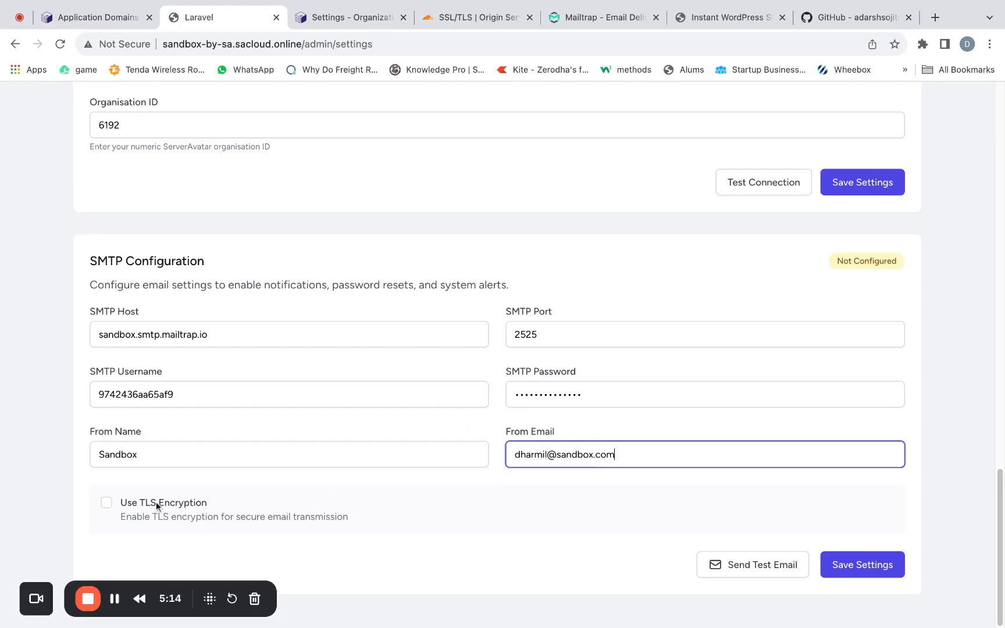
- Save the SMTP Configuration with TLS encryption off and send a test email
left_click(110, 506)
left_click(109, 506)
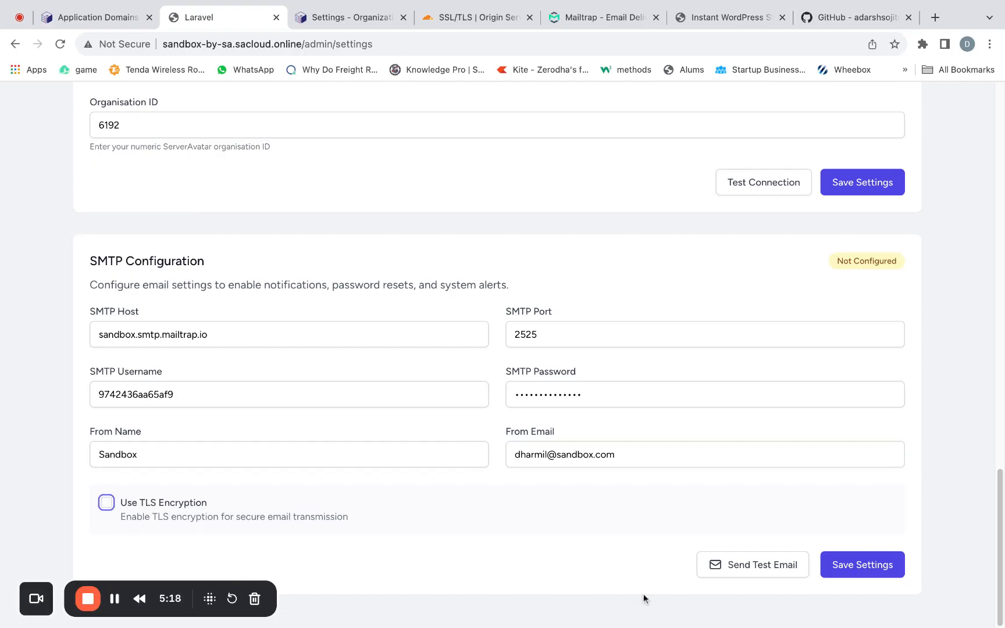
left_click(854, 575)
left_click(764, 566)
scroll(764, 562, "down", 1)
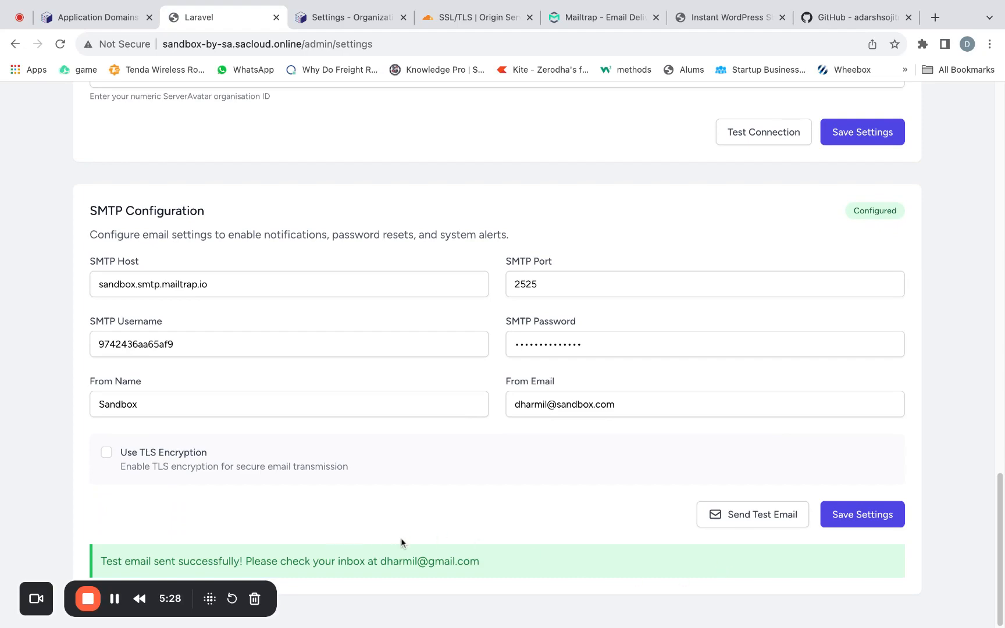
- Allow site creation from the homepage in the General Settings and save them
scroll(422, 442, "up", 15)
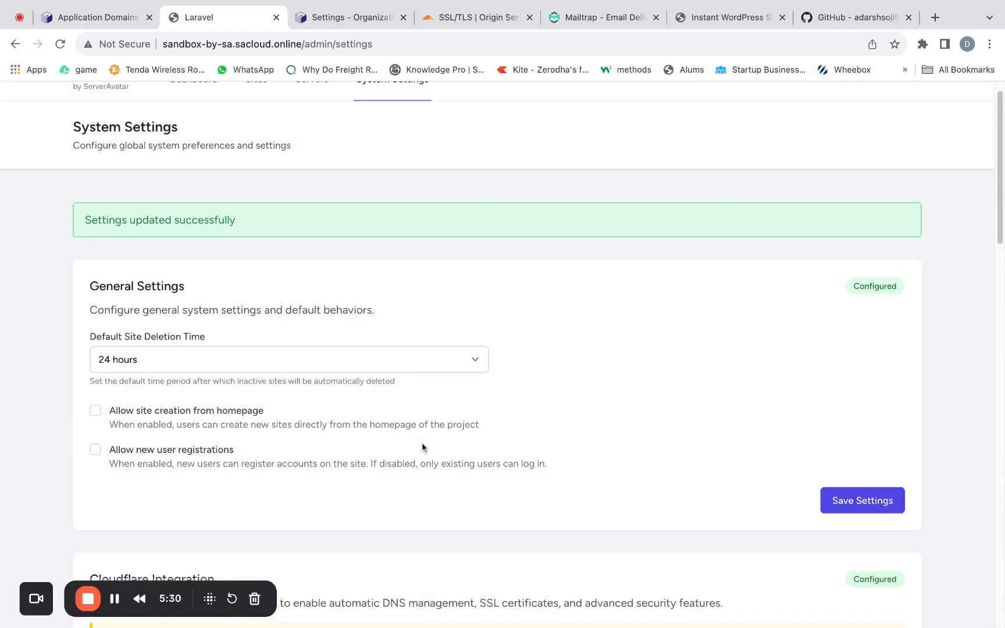
scroll(420, 440, "down", 1)
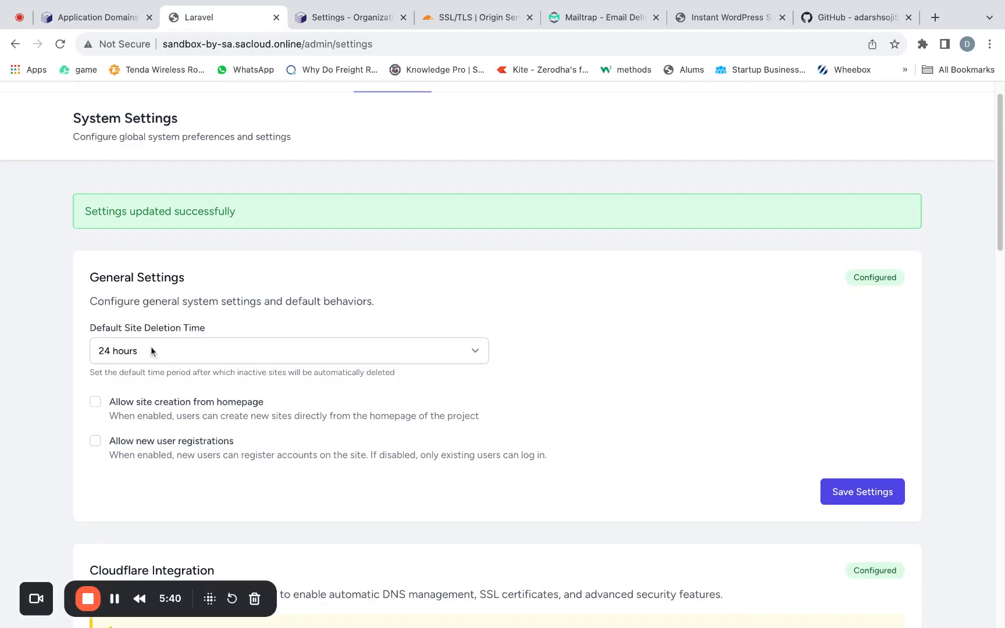
left_click(188, 351)
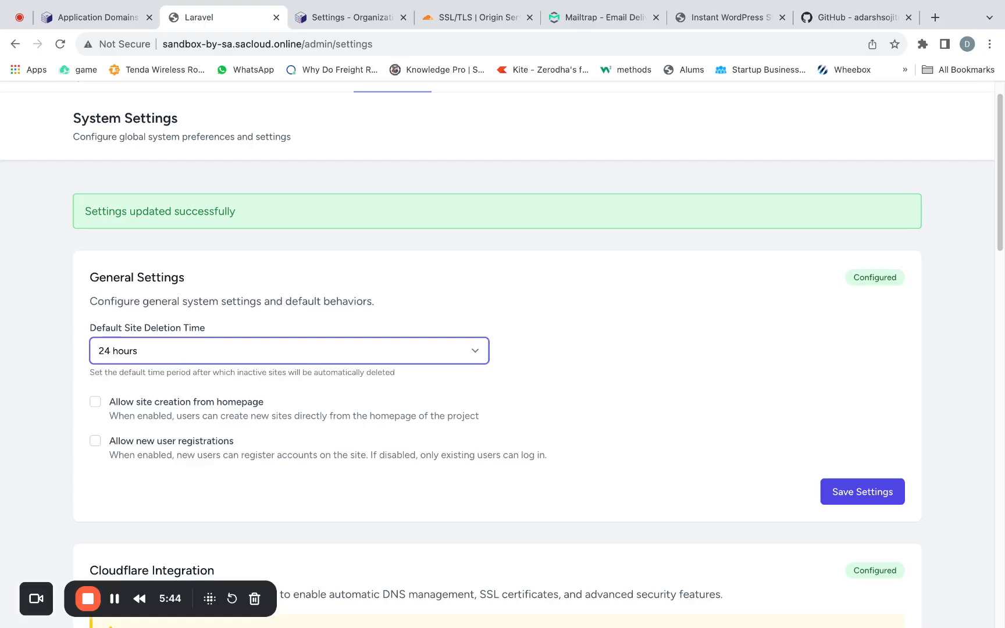
scroll(145, 410, "down", 1)
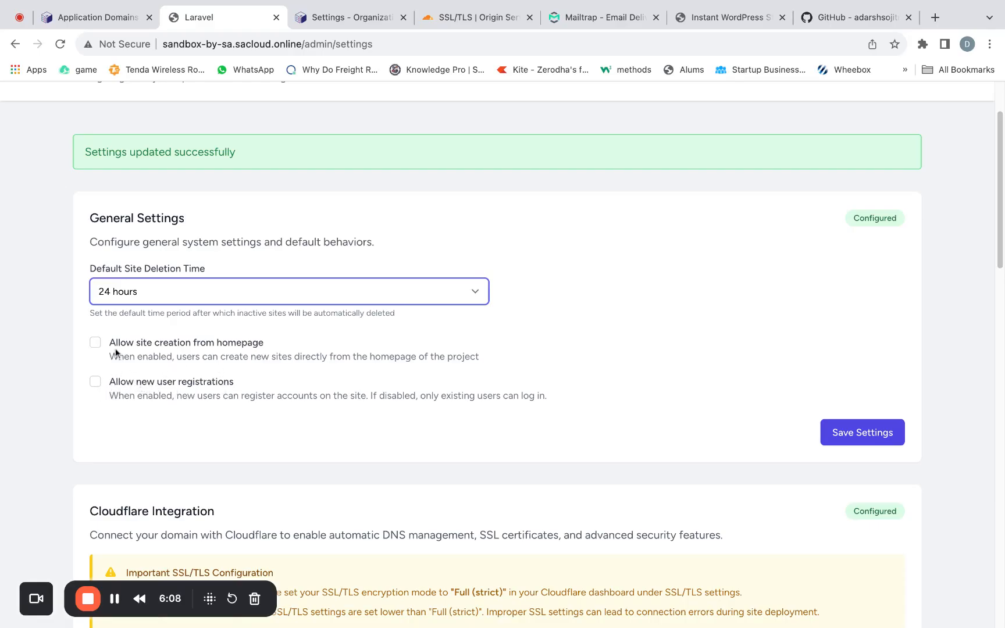
left_click(97, 343)
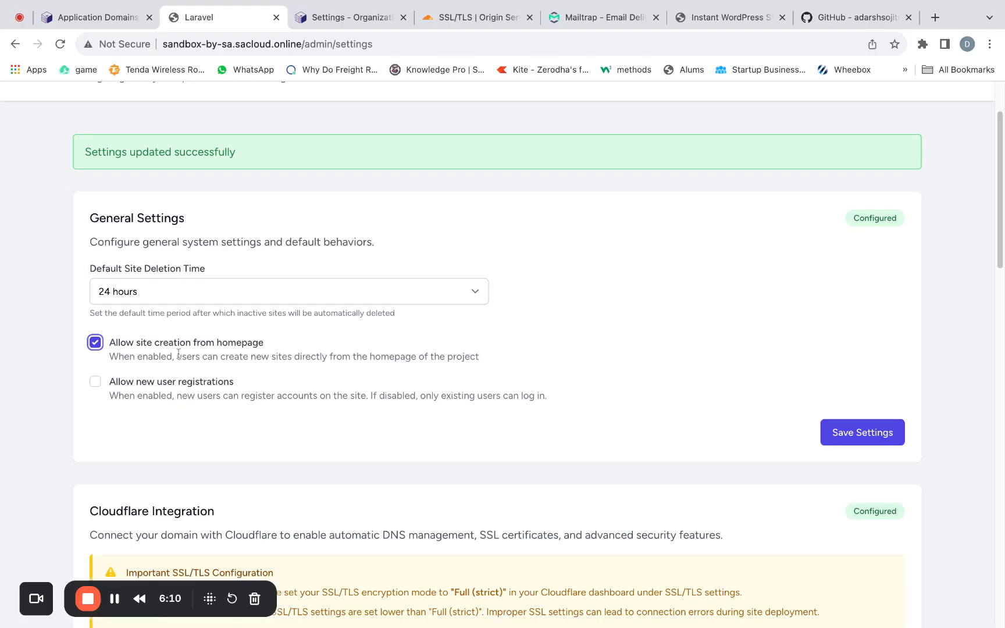
left_click(855, 433)
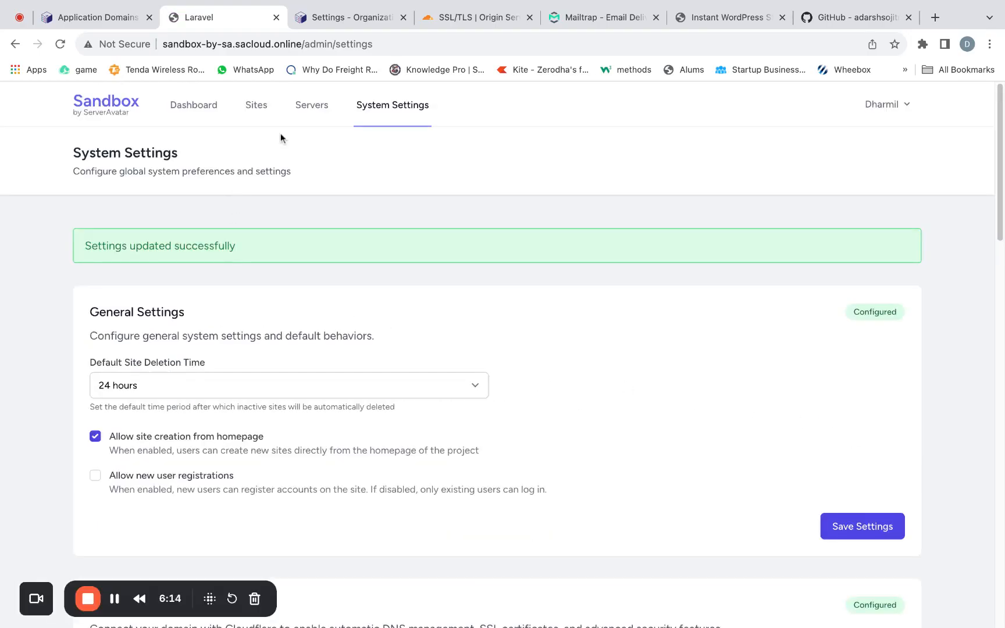
- Add the available server sandbox-site-host to Sandbox's selected servers
left_click(316, 107)
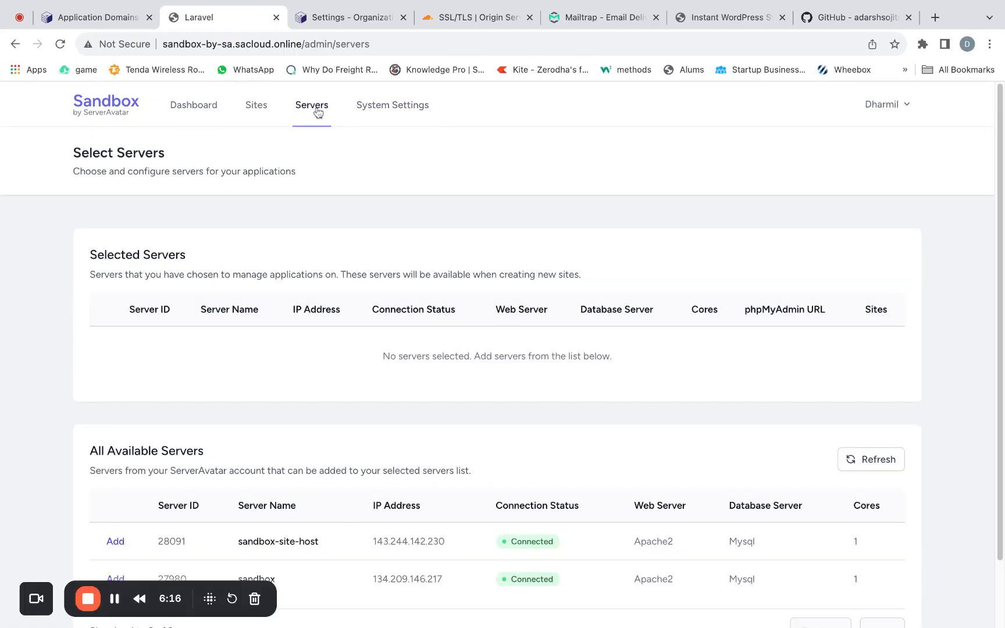
scroll(209, 265, "down", 2)
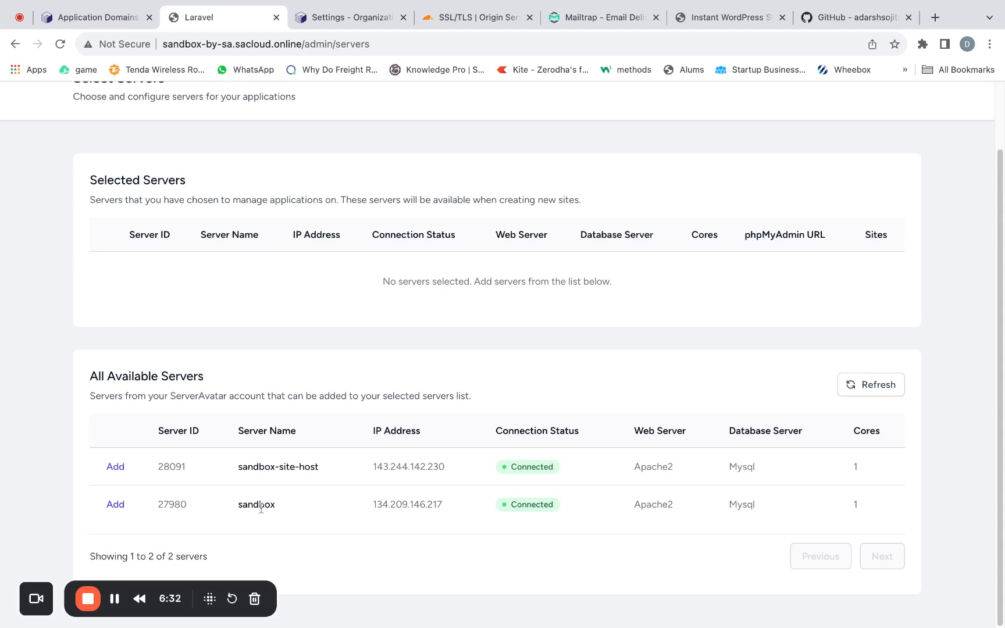
double_click(237, 509)
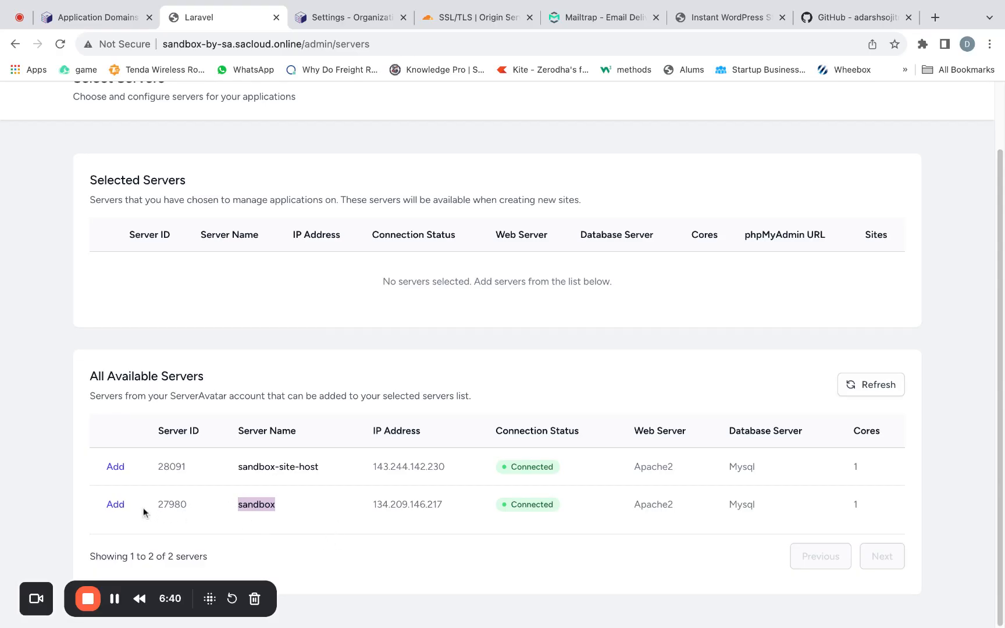
left_click(115, 467)
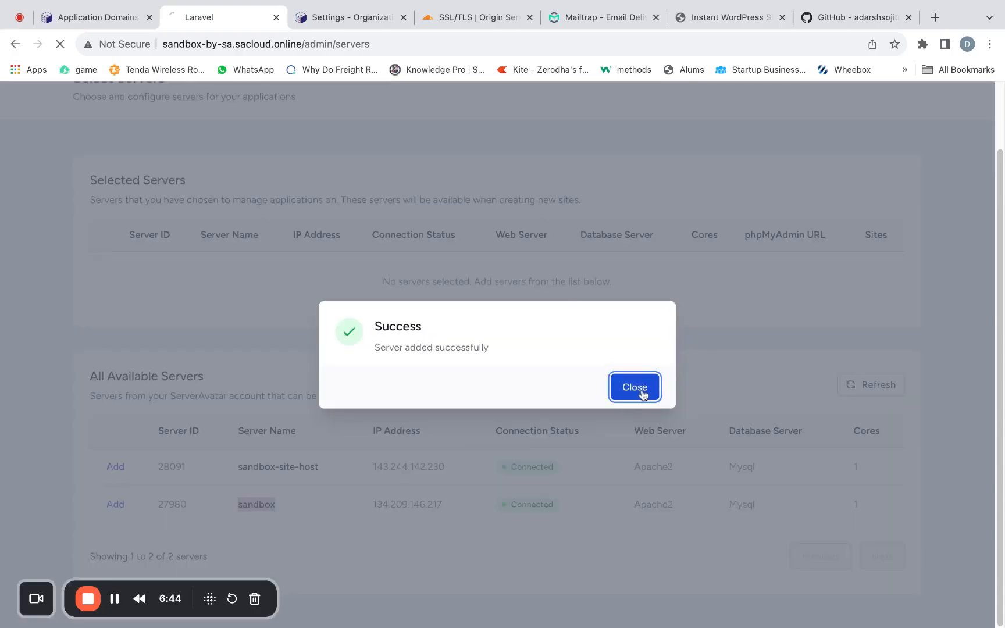
- Dismiss the server-added message and look over Sandbox's Sites Management page and admin dashboard
left_click(638, 386)
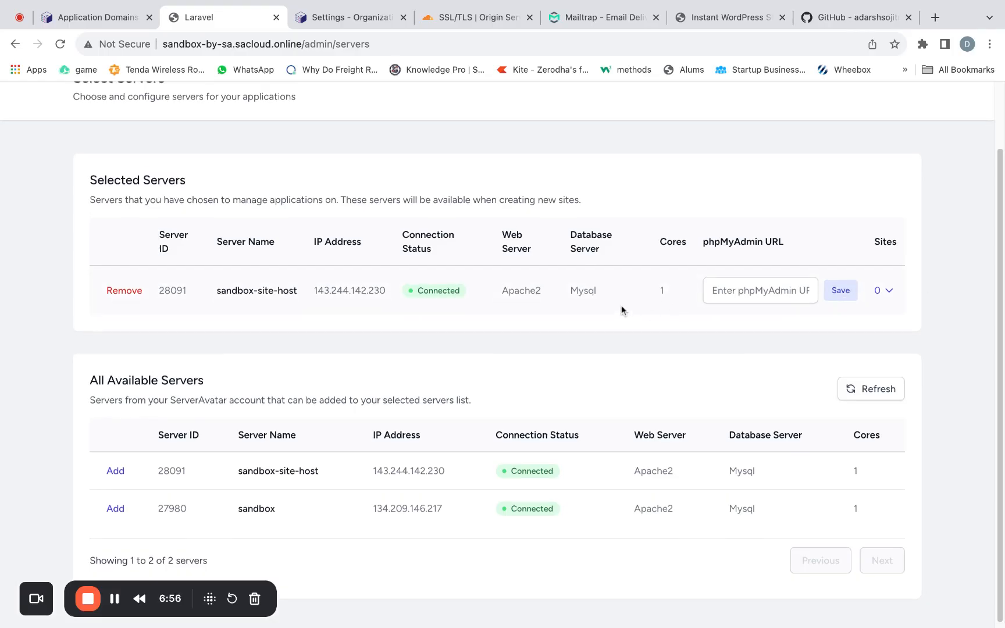
scroll(618, 309, "up", 2)
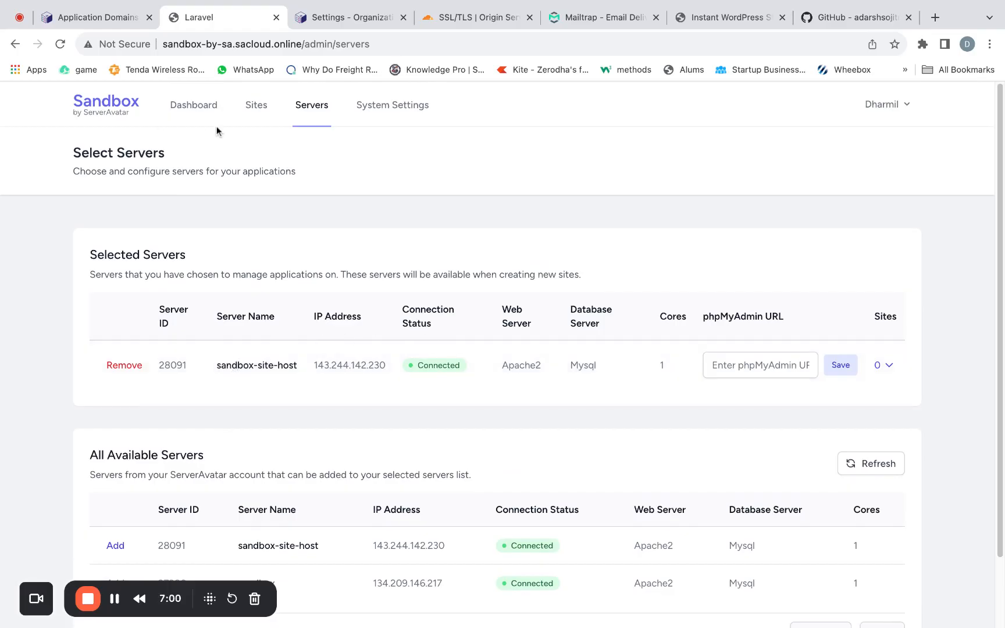
left_click(270, 112)
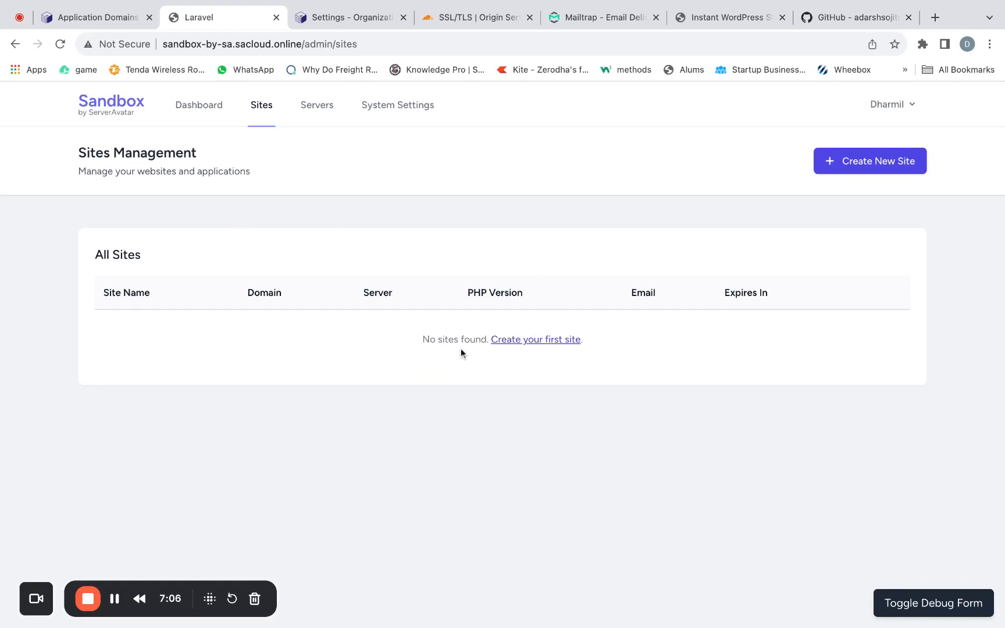
left_click(107, 105)
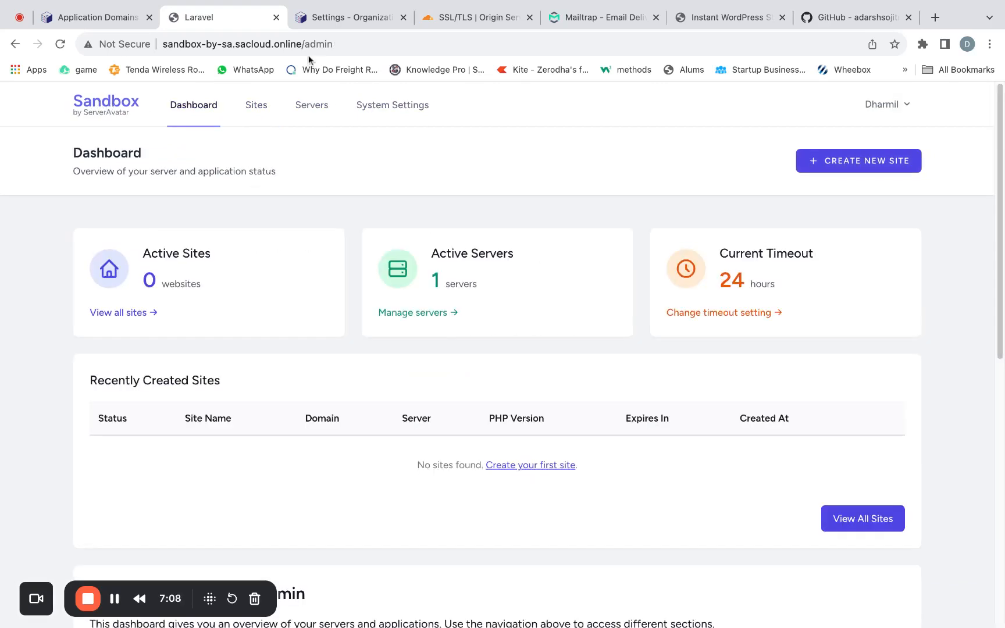
- Open the public Sandbox homepage at sandbox-by-sa.sacloud.online instead of the admin area
double_click(354, 49)
key("BackSpace")
key("BackSpace")
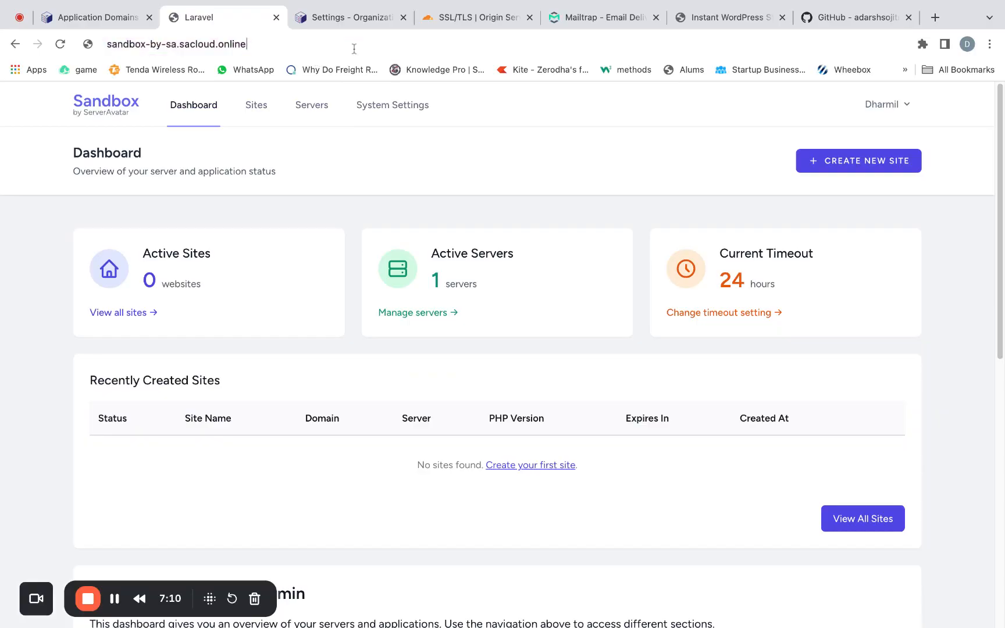
key("Return")
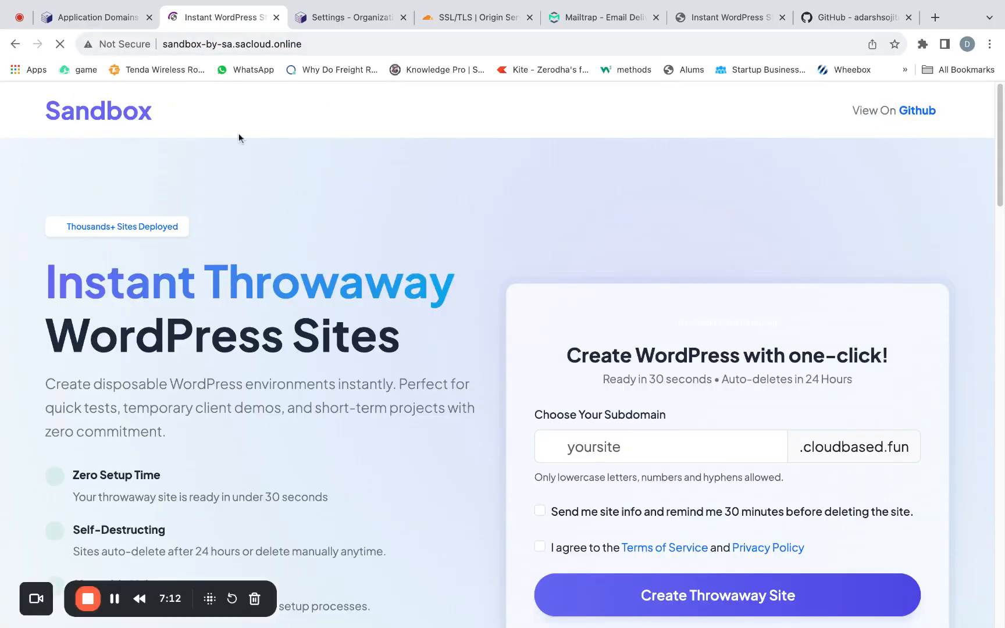
- Create a throwaway WordPress site with the subdomain test on cloudbased.fun, agreeing to the Terms of Service and Privacy Policy
scroll(460, 300, "down", 2)
left_click(595, 356)
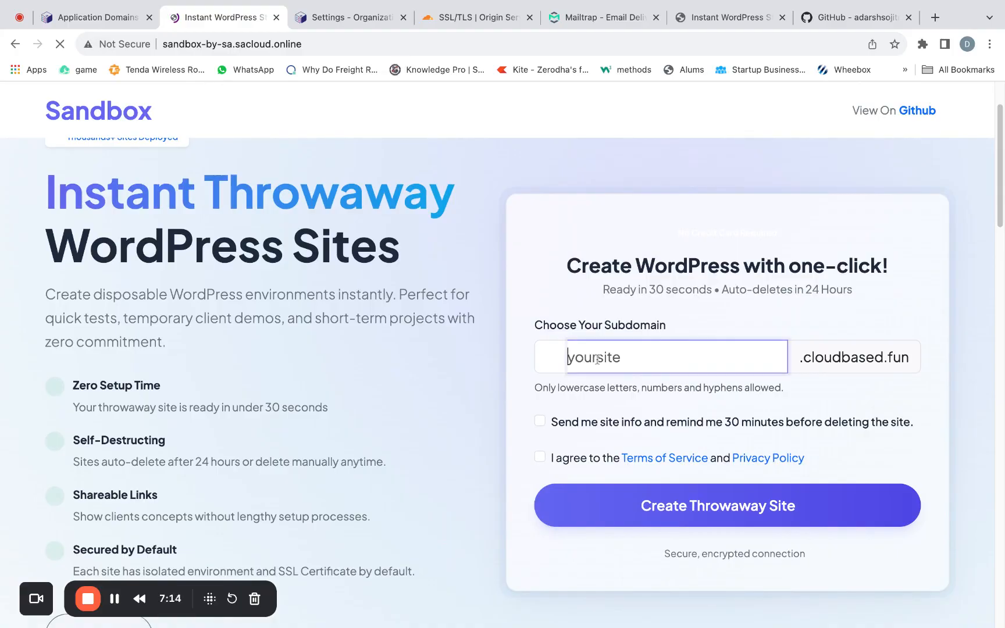
type("test")
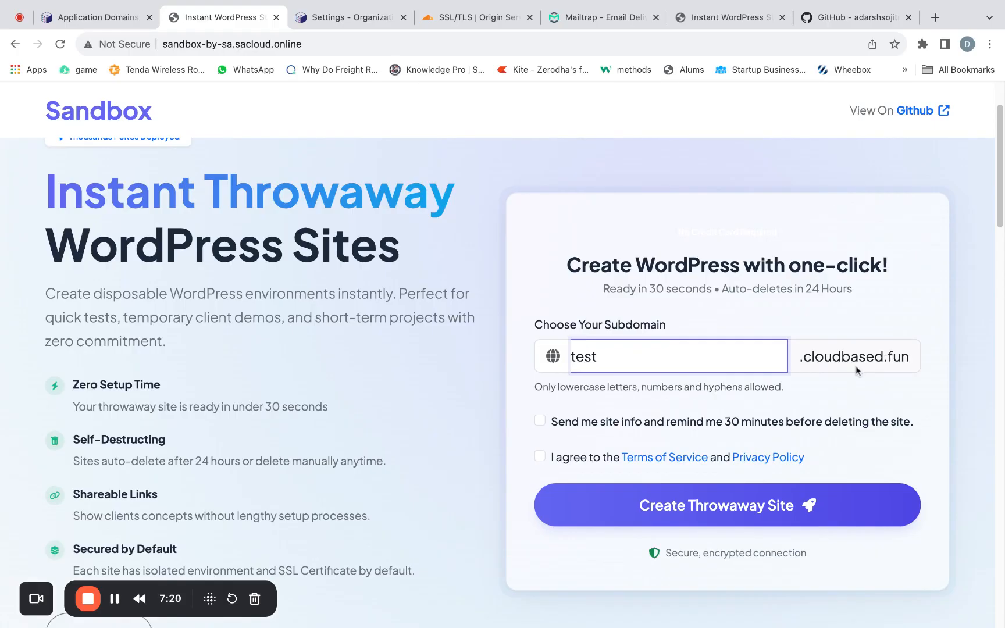
left_click(541, 458)
left_click(715, 505)
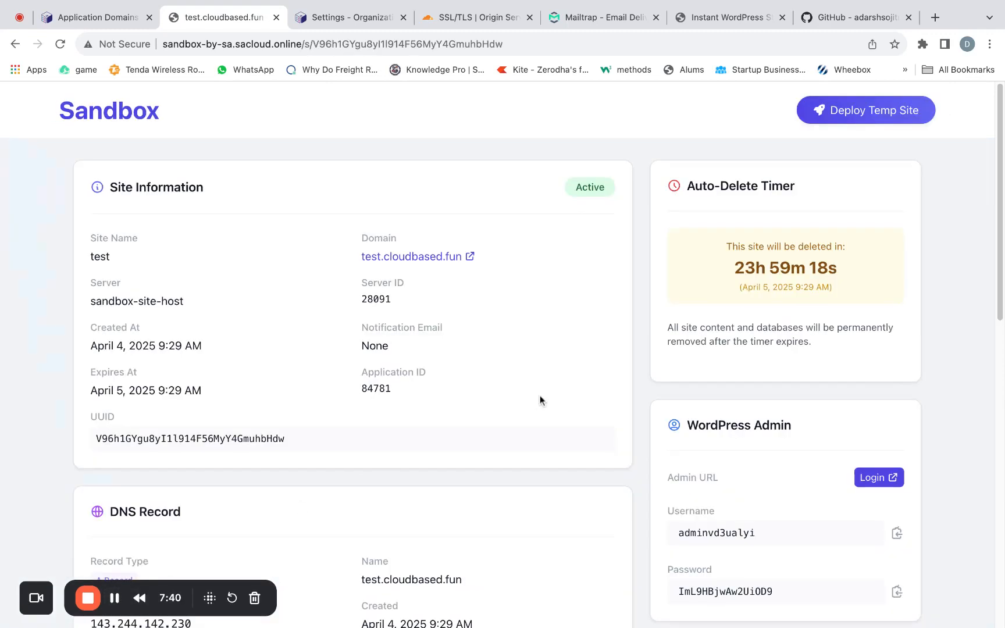
- Review the new test site's information, DNS record, PHP settings, WordPress admin and database details
scroll(540, 400, "down", 3)
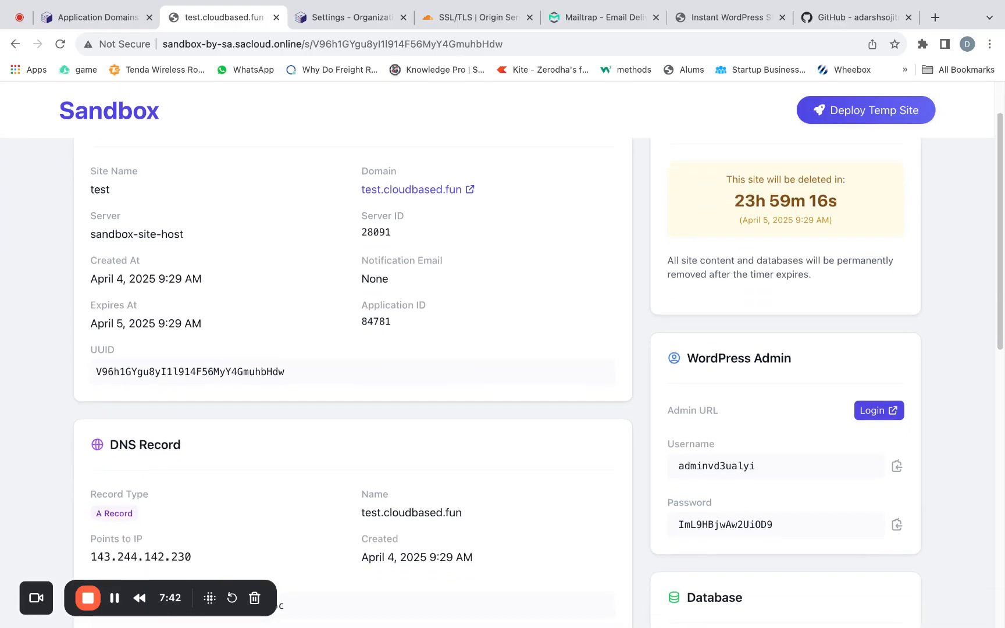
scroll(538, 382, "down", 10)
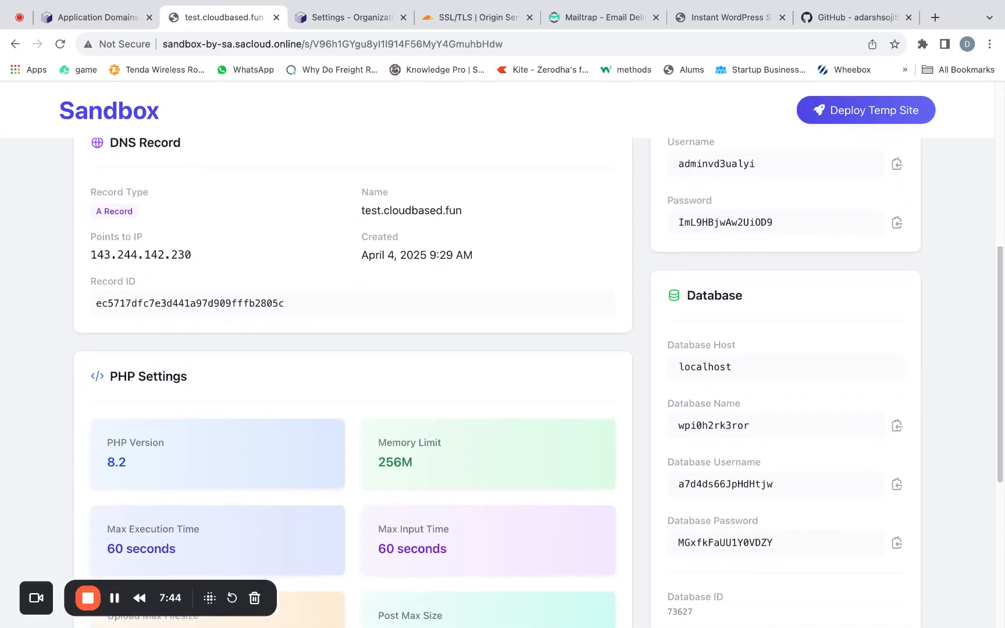
scroll(538, 382, "down", 5)
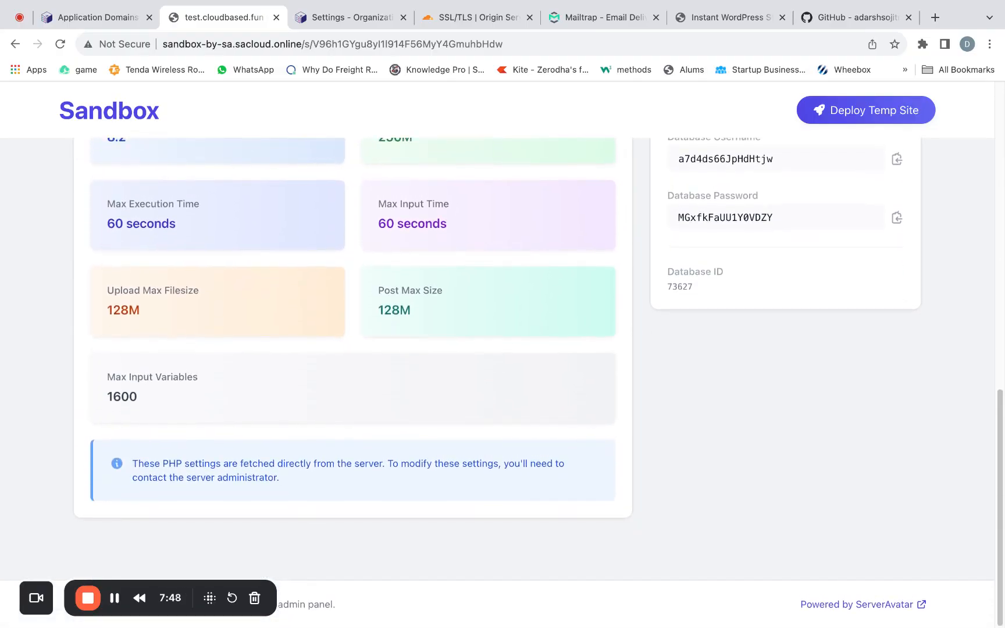
scroll(537, 382, "up", 18)
scroll(538, 383, "down", 1)
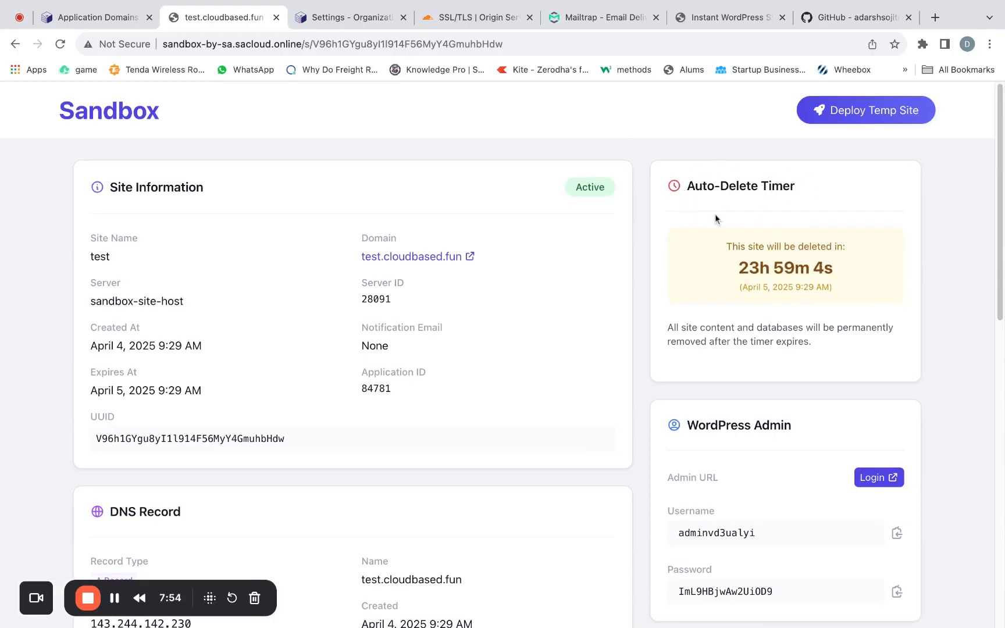
- Copy the crontab -e command from Step 8 of the Sandbox README on GitHub and switch to the terminal
left_click(843, 21)
scroll(413, 340, "down", 1)
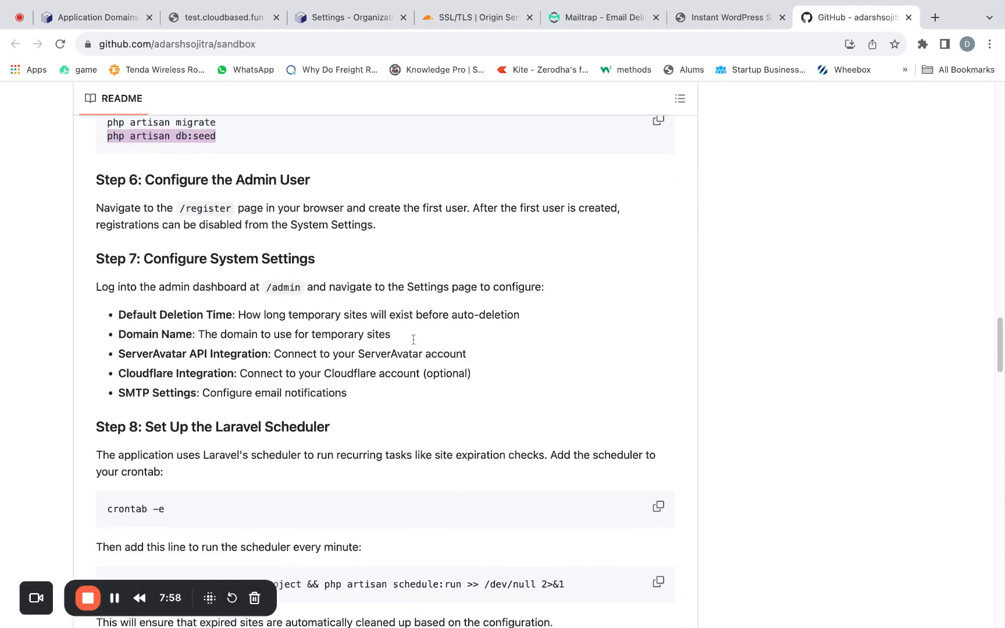
scroll(413, 339, "down", 3)
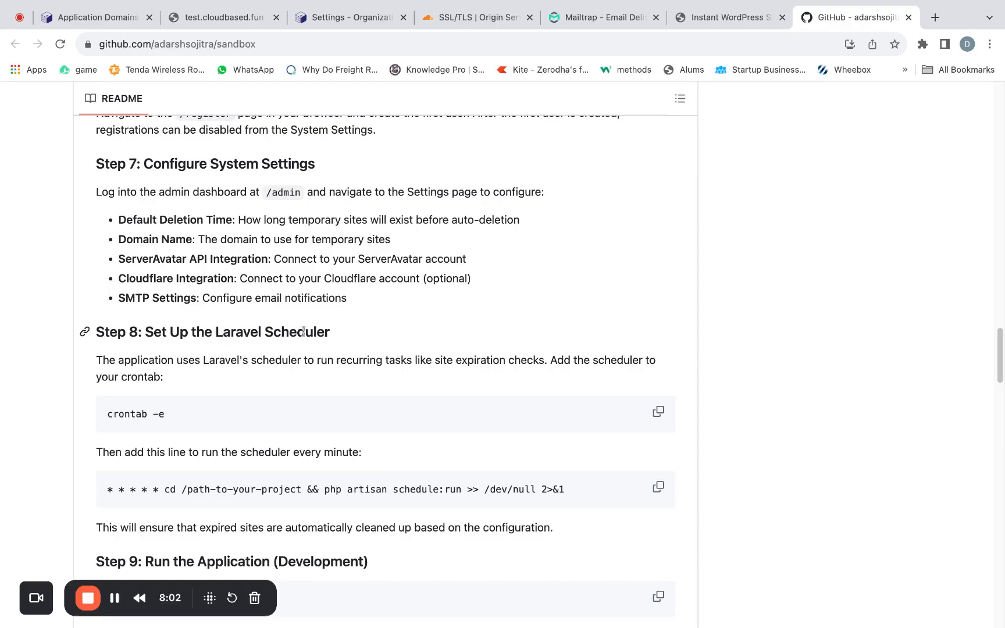
scroll(248, 381, "down", 3)
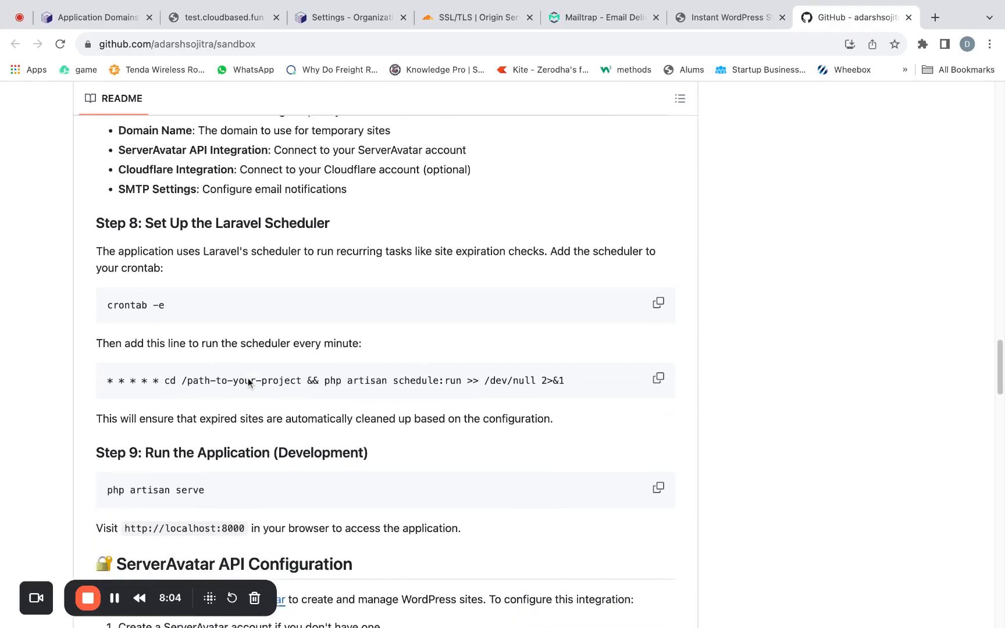
scroll(198, 386, "down", 1)
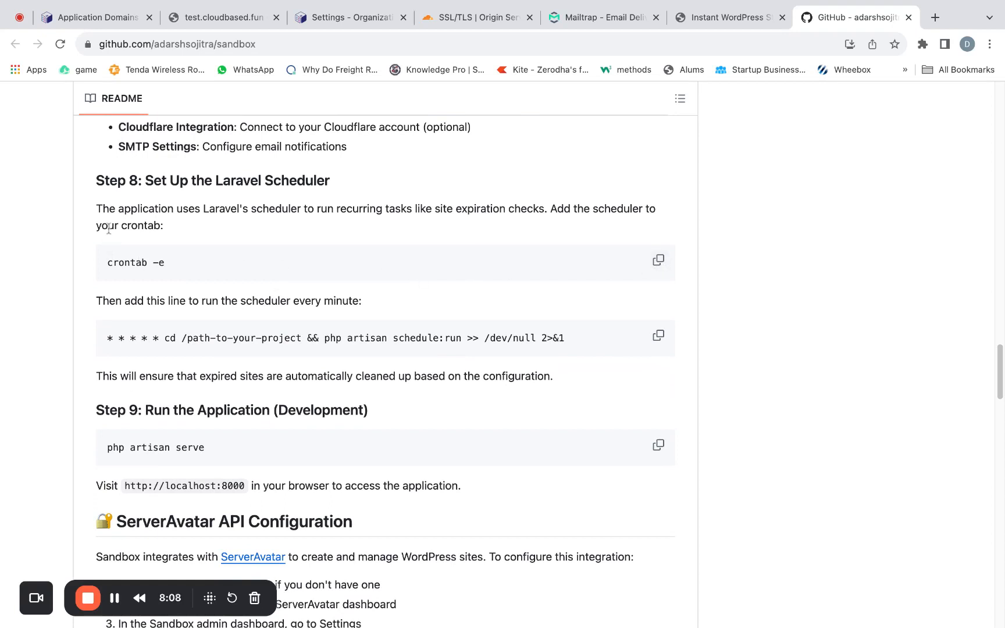
left_click(659, 262)
key("super+Tab")
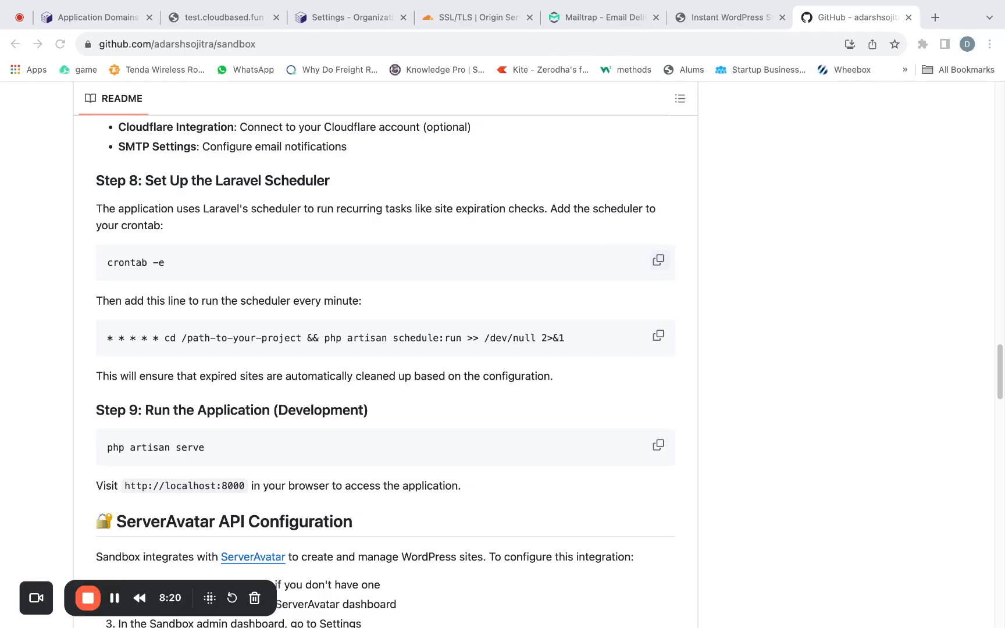
- Copy the README's cron line that runs php artisan schedule:run every minute and switch to the terminal
key("super+Tab")
left_click(660, 340)
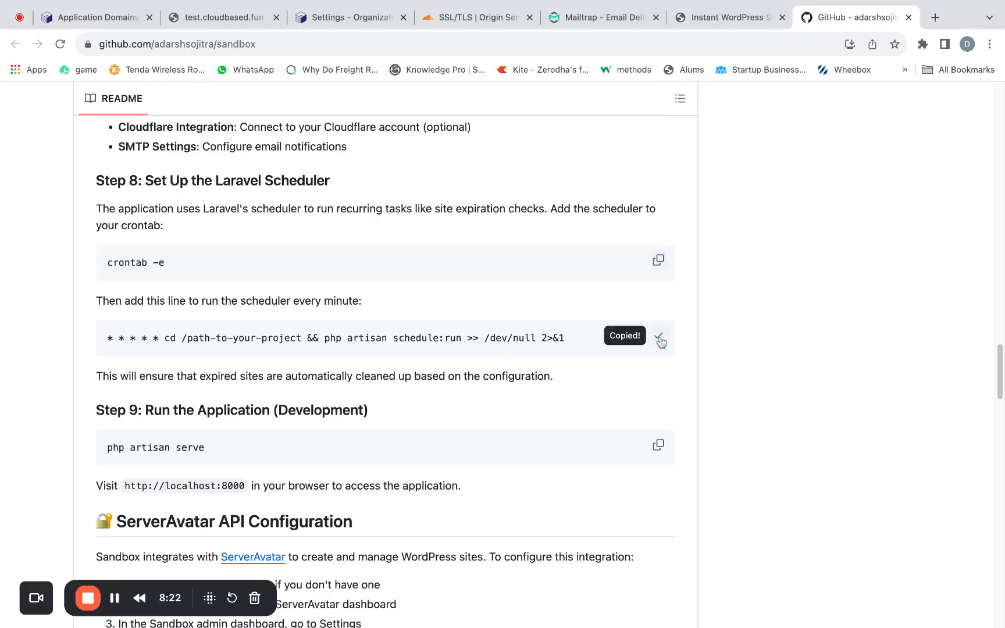
key("super+Tab")
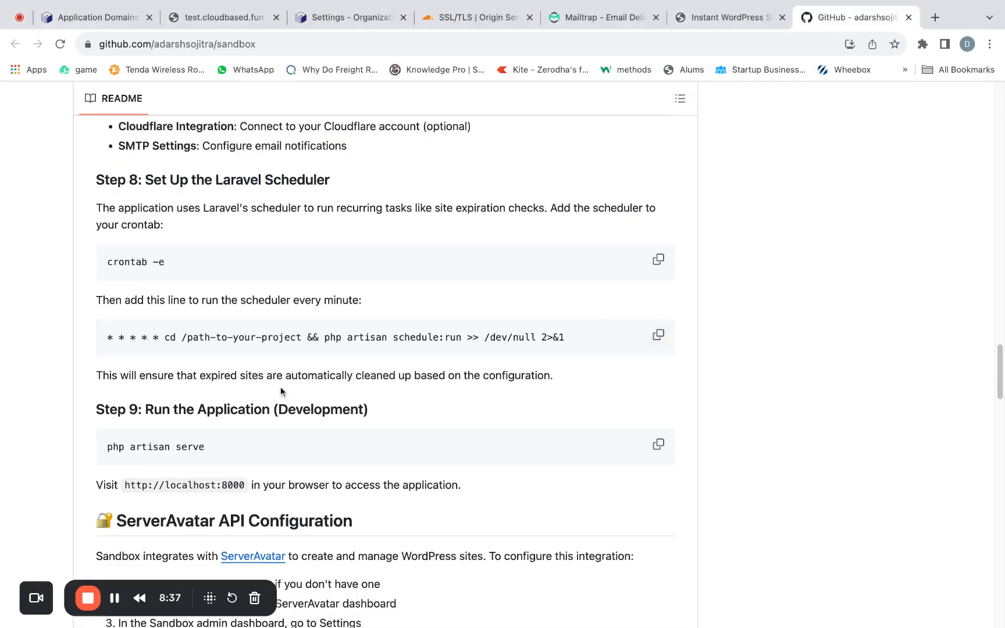
- Skim the README sections after the scheduler setup and go back from the test site's details to the Sandbox homepage
scroll(281, 389, "down", 2)
scroll(281, 388, "down", 1)
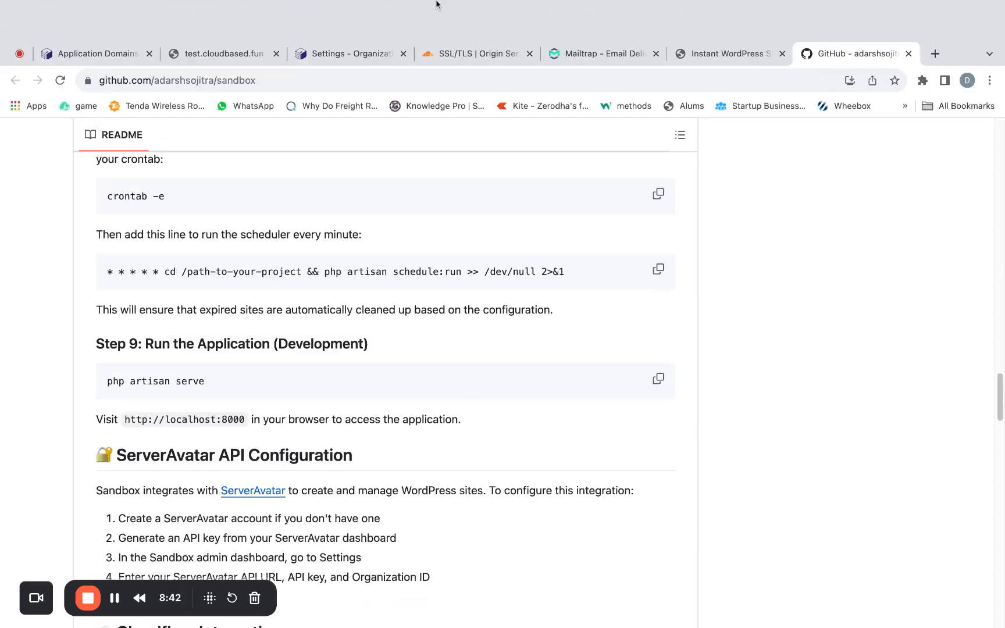
left_click(221, 53)
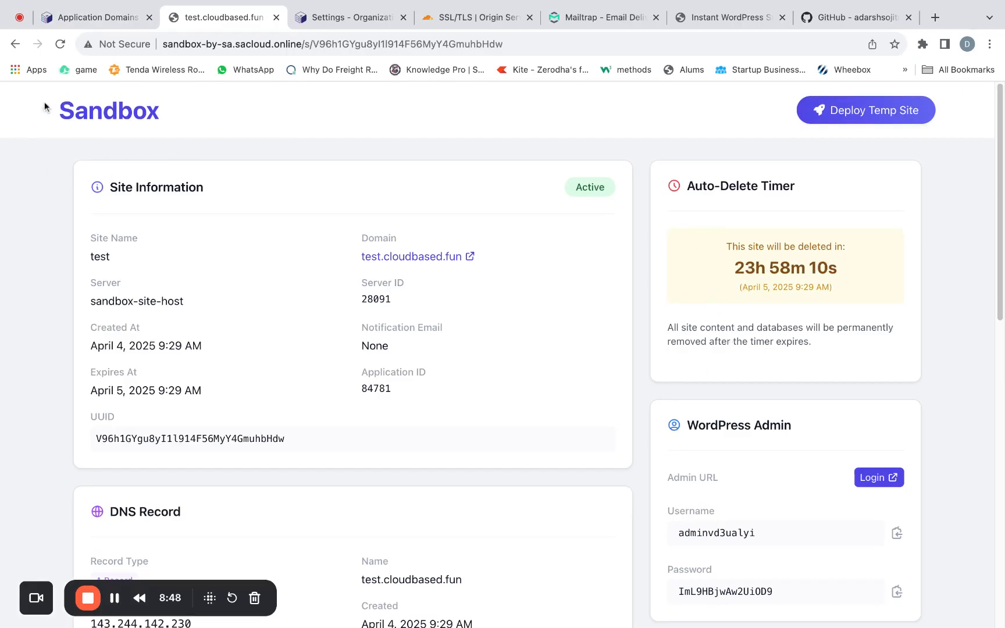
left_click(15, 44)
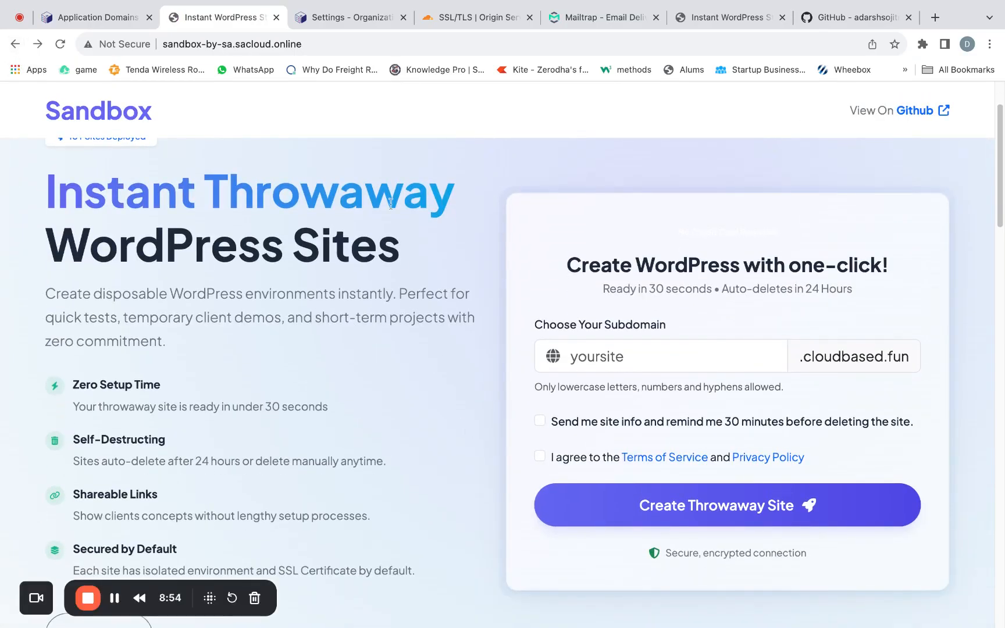
- Open the sandbox-site-host server in ServerAvatar and check its applications list for the test site
left_click(106, 17)
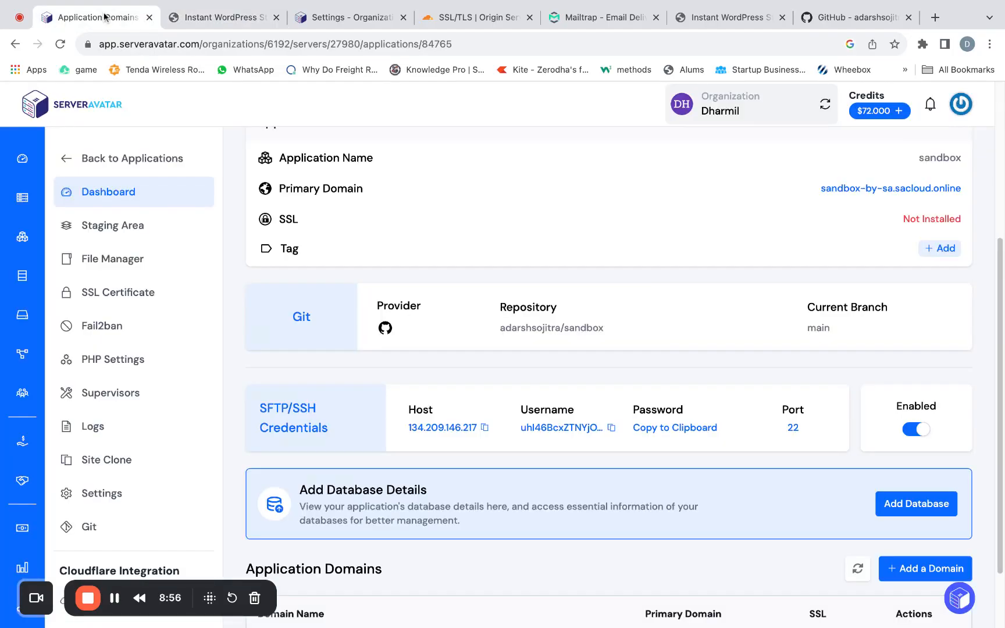
left_click(100, 162)
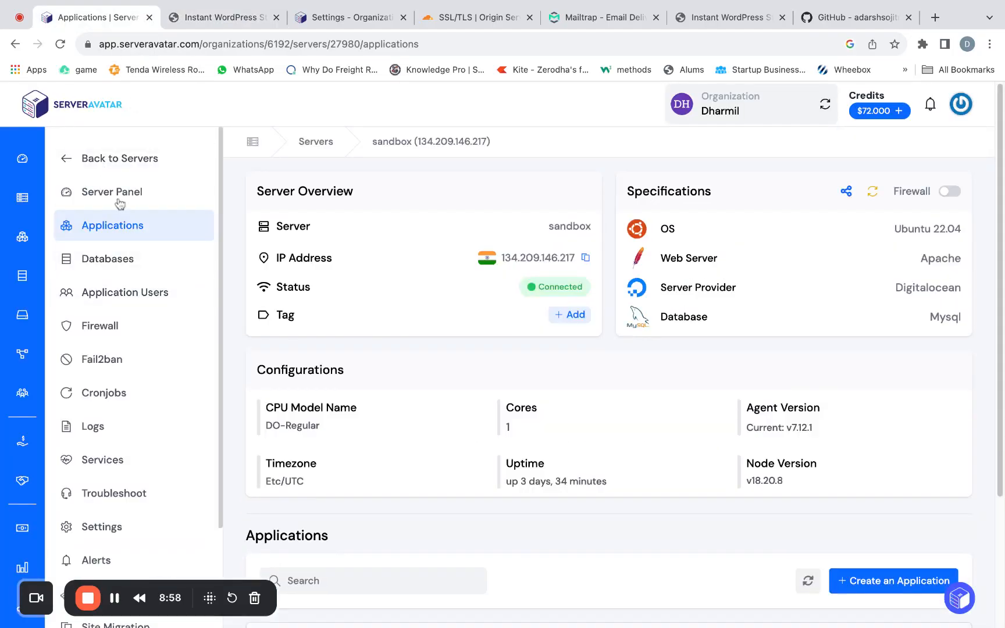
left_click(109, 159)
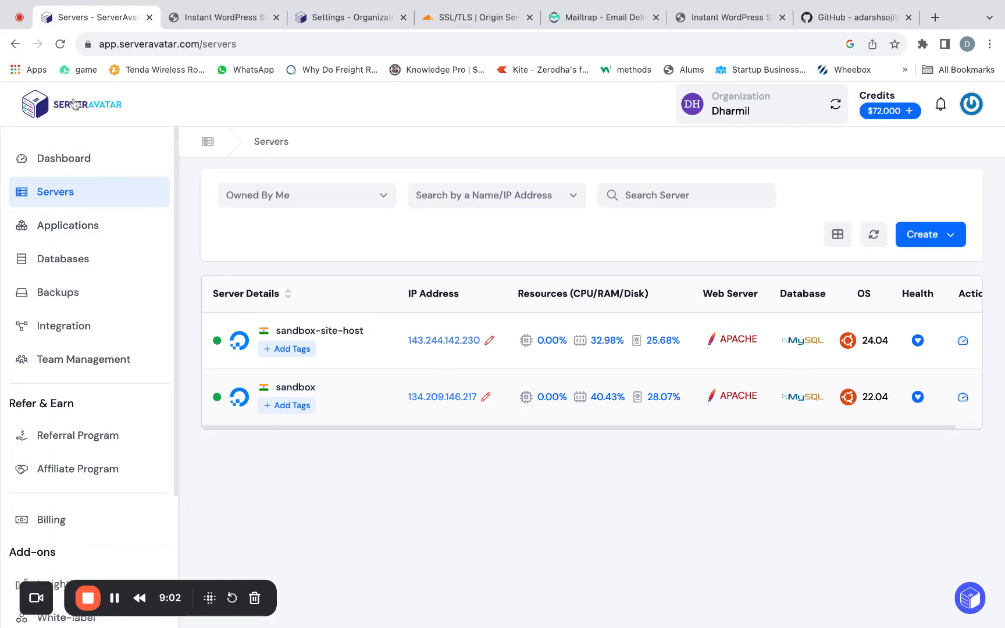
left_click(351, 333)
scroll(397, 437, "down", 3)
scroll(398, 436, "down", 3)
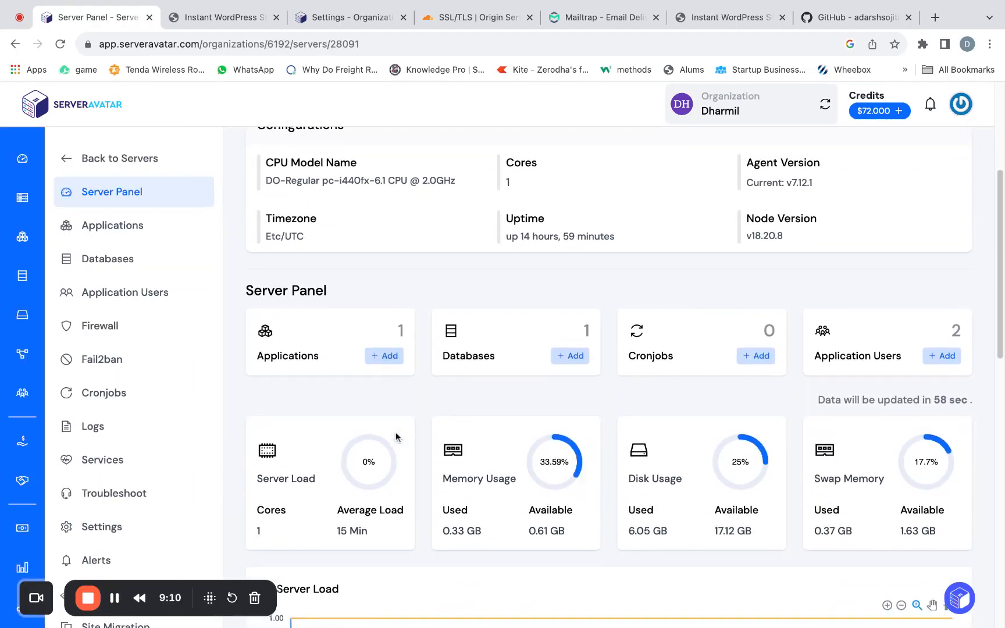
left_click(112, 225)
scroll(465, 413, "down", 3)
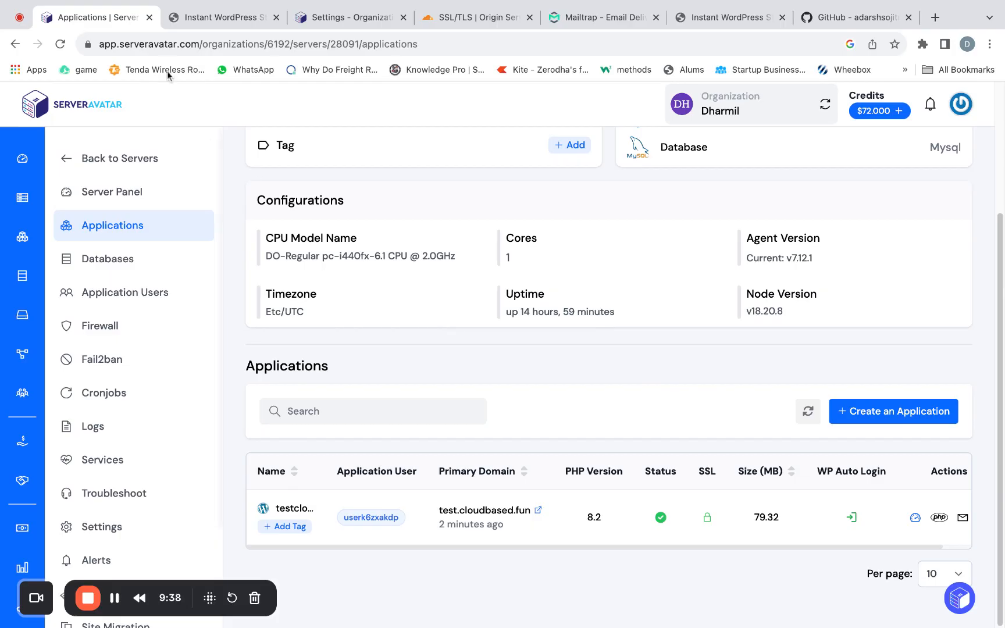
- Return to the Sandbox homepage and look over its feature list and site creation form
left_click(207, 17)
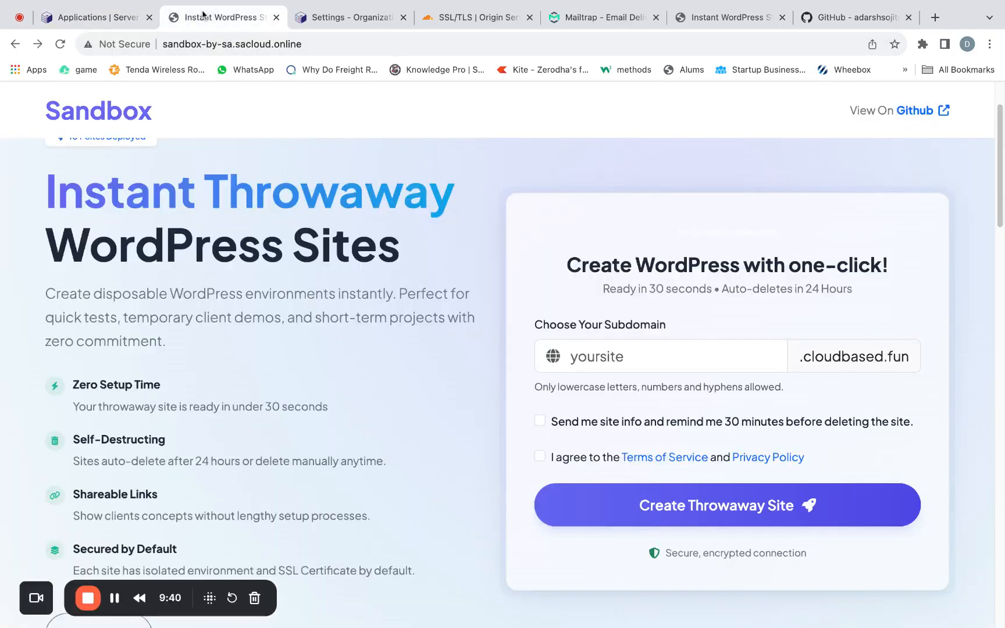
scroll(362, 399, "down", 3)
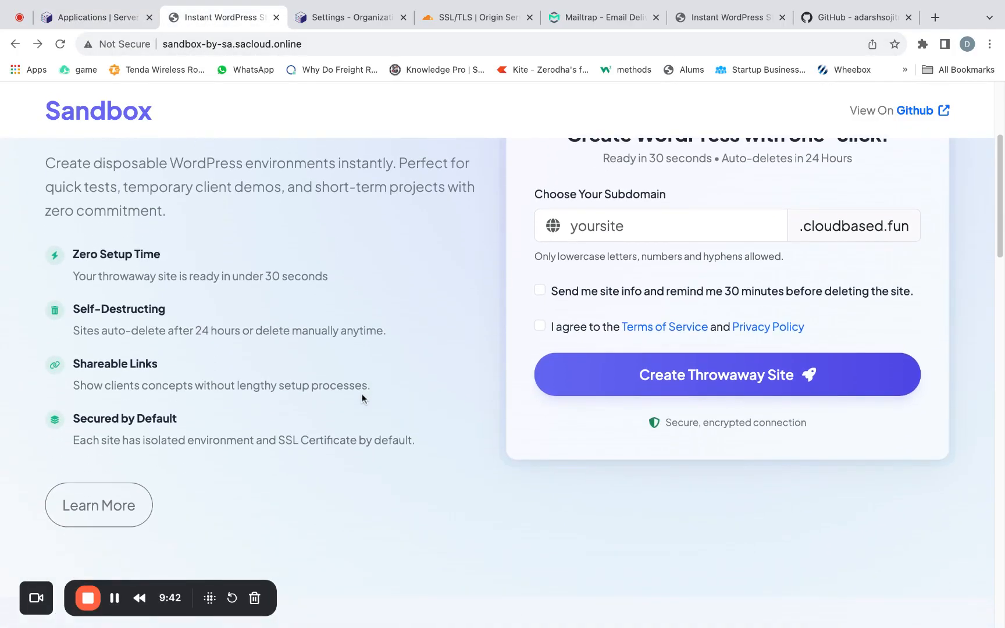
scroll(362, 397, "up", 4)
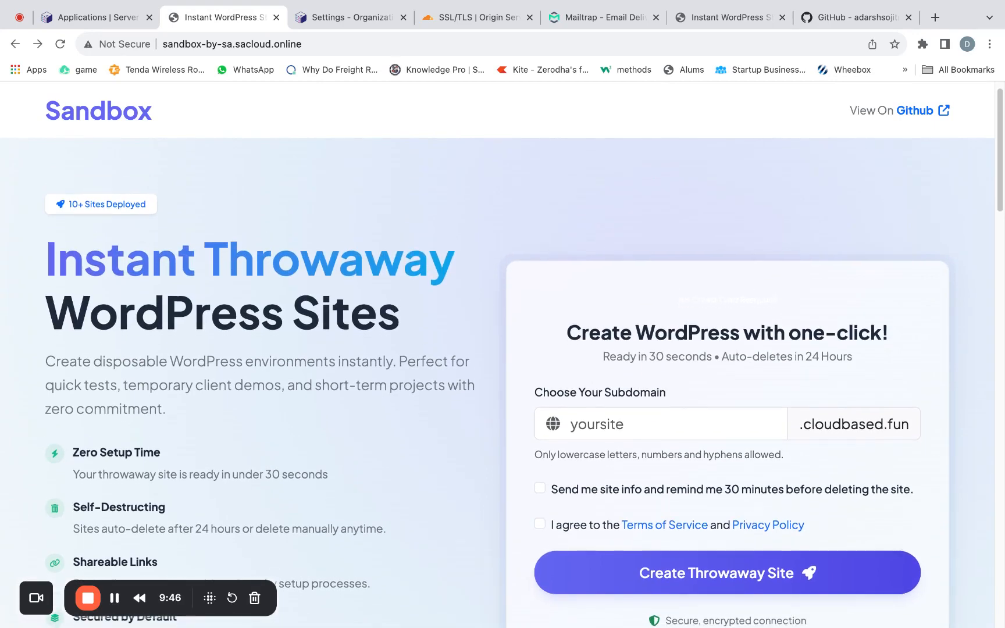
scroll(915, 338, "down", 5)
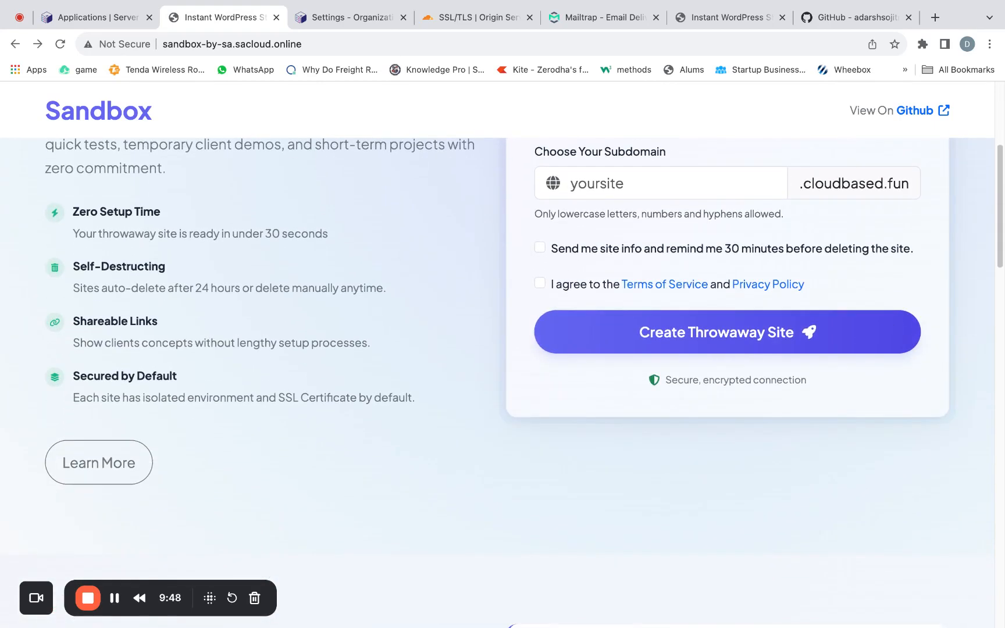